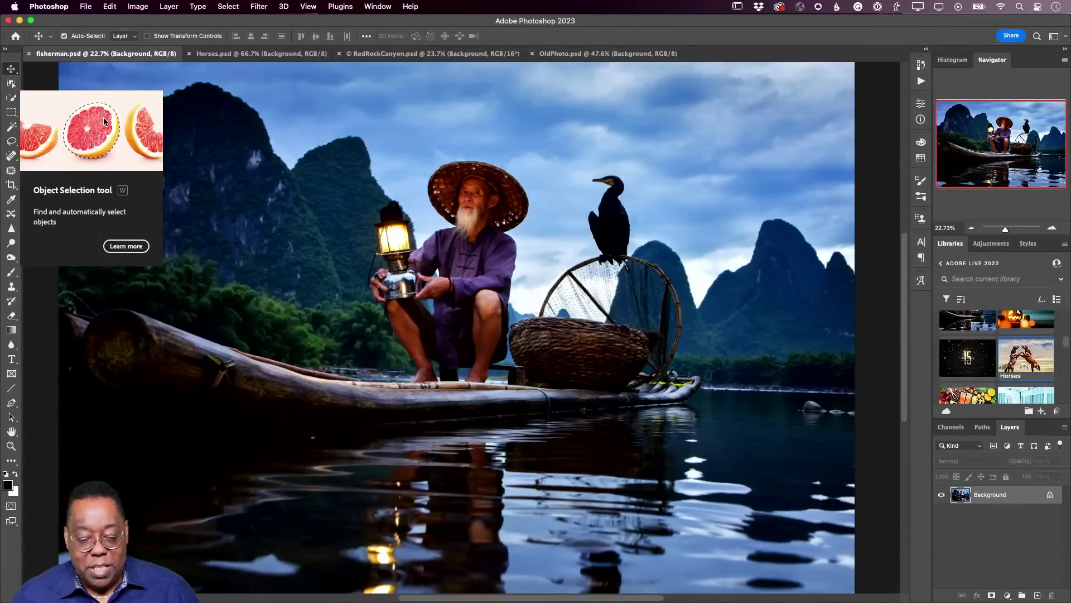
# - Select the bird with the Object Selection tool, add the basket and the water to the selection, and deselect everything
pyautogui.click(11, 83)
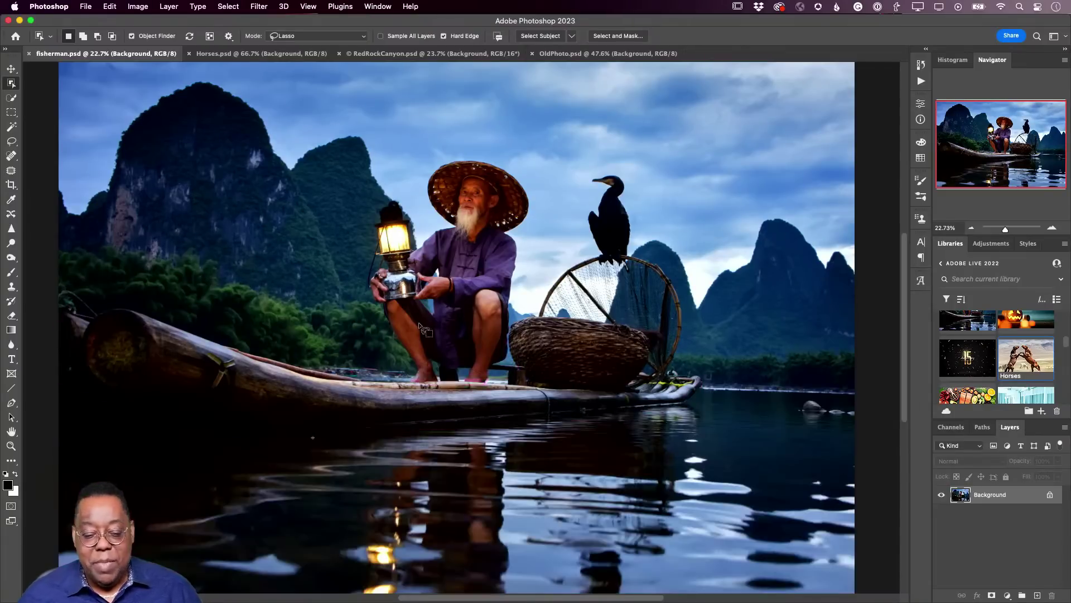
pyautogui.click(611, 223)
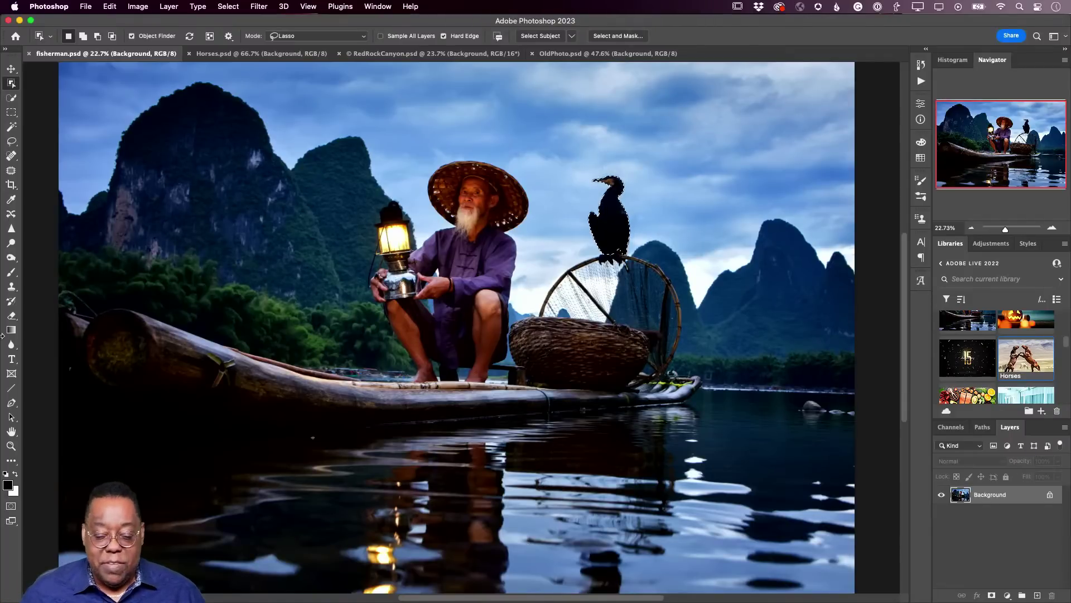
pyautogui.press('shift')
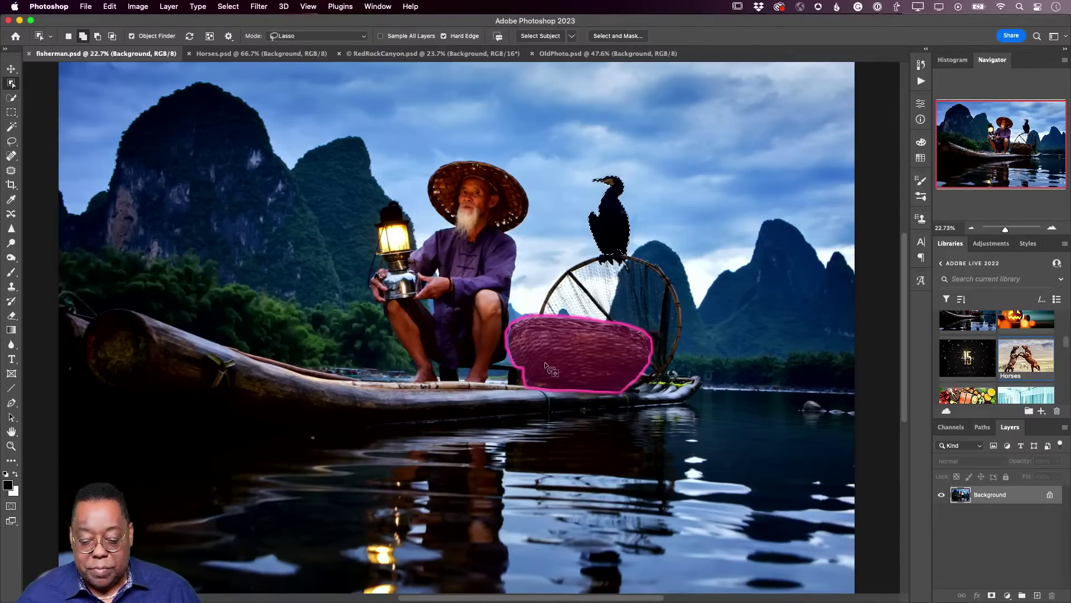
pyautogui.click(581, 353)
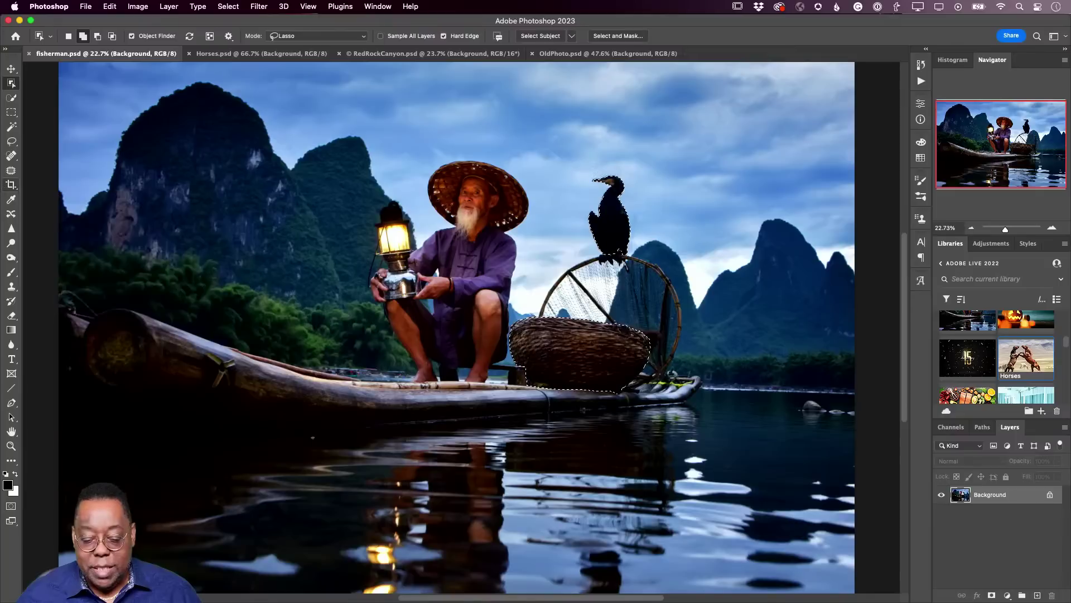
pyautogui.keyDown('shift'); pyautogui.click(440, 513); pyautogui.keyUp('shift')
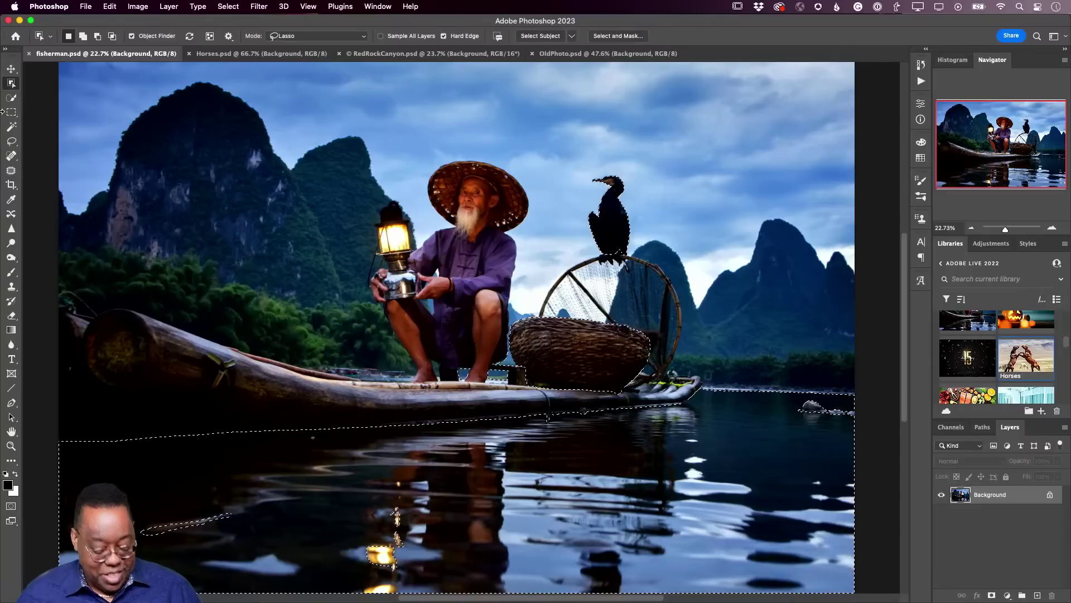
pyautogui.press('super+d')
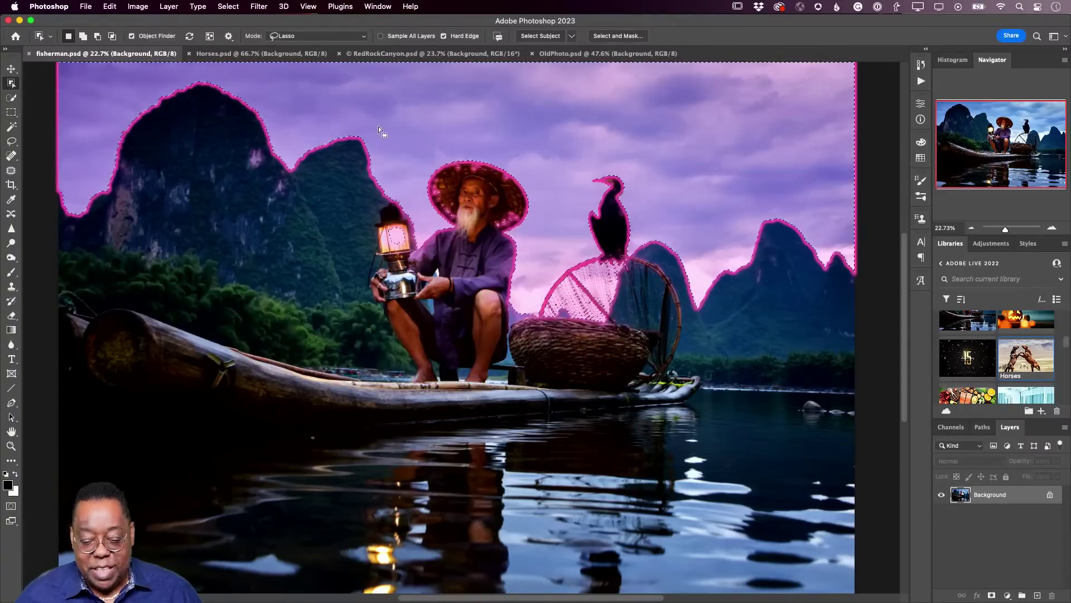
# - Select the sky, subtract the lantern's glow and the sliver beside the fisherman's knee from the selection, and deselect everything
pyautogui.click(422, 142)
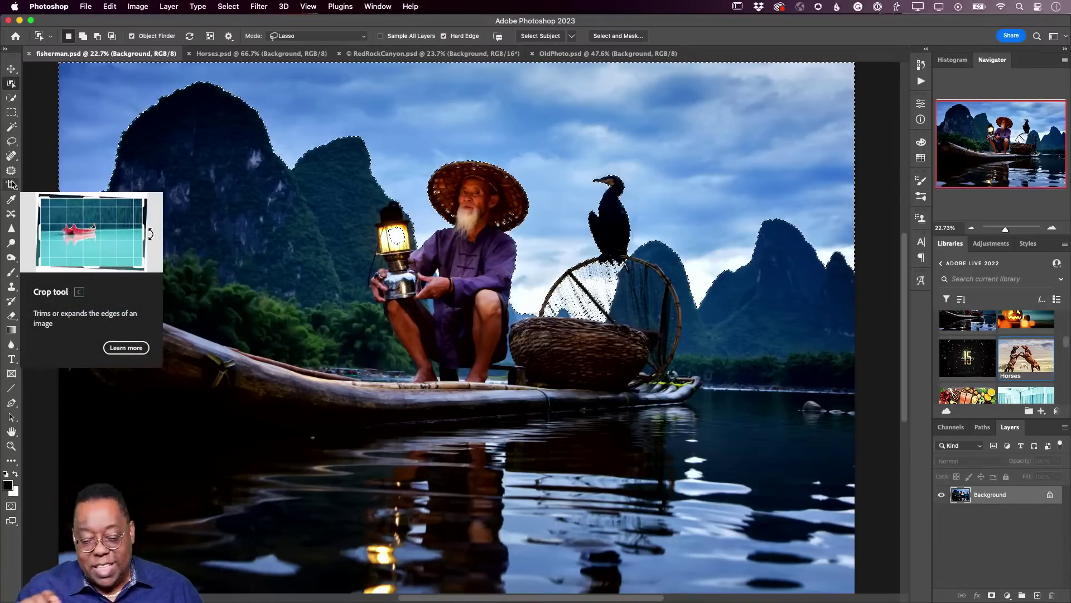
pyautogui.hscroll(2, 72, 149)
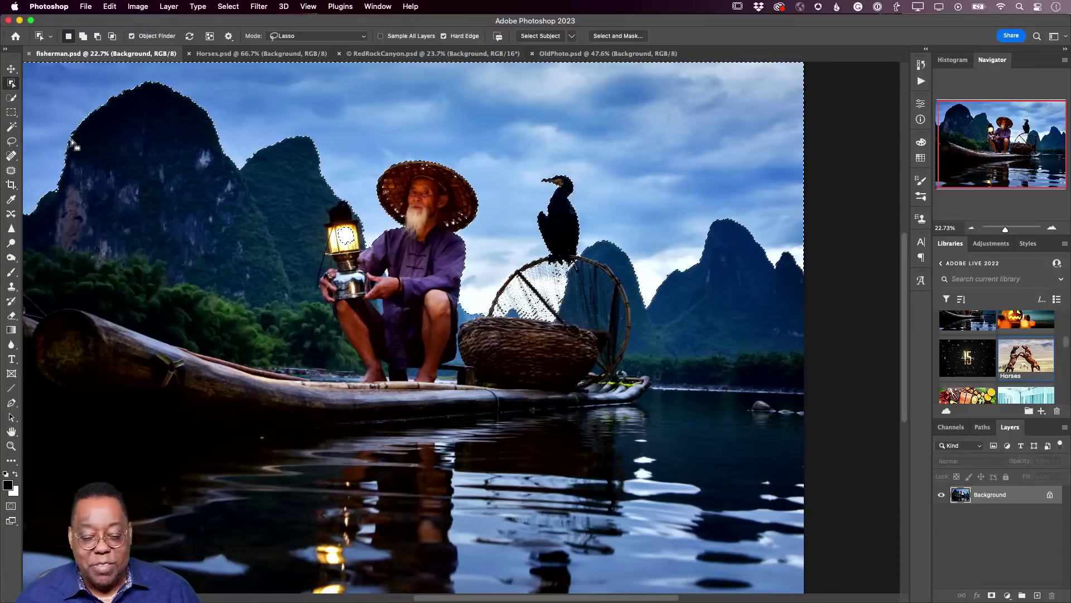
pyautogui.hscroll(-2, 45, 183)
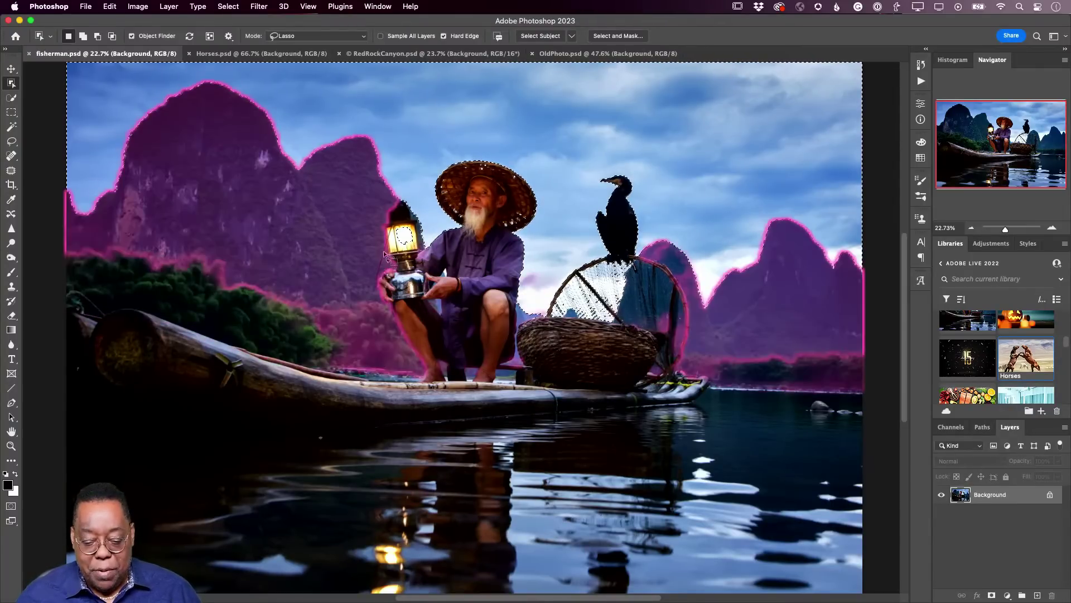
pyautogui.press('alt')
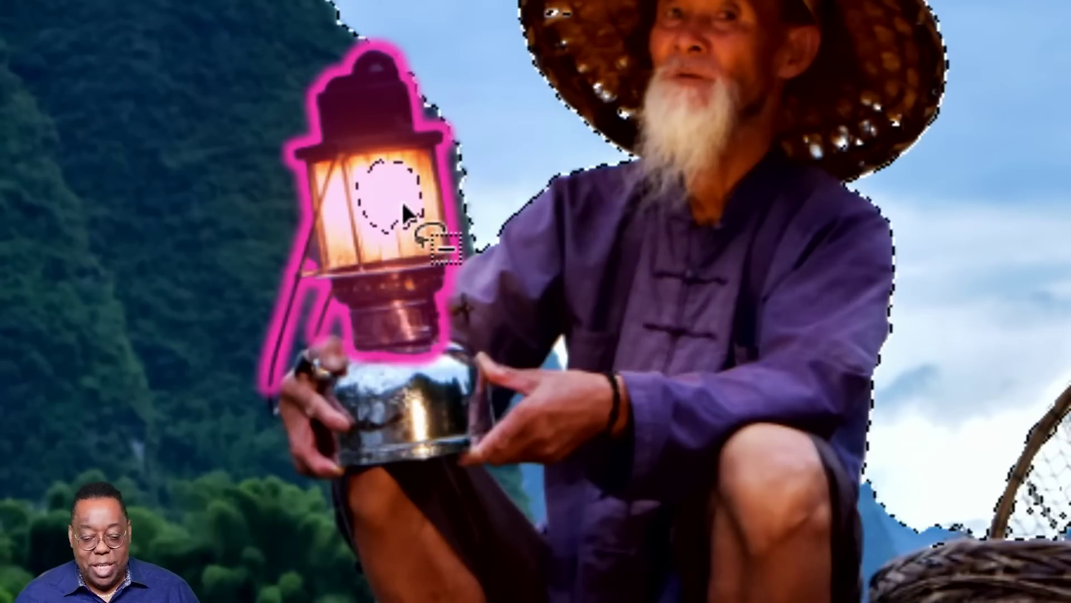
pyautogui.moveTo(371, 143)
pyautogui.mouseDown()
pyautogui.moveTo(340, 162)
pyautogui.moveTo(345, 221)
pyautogui.moveTo(409, 236)
pyautogui.moveTo(433, 227)
pyautogui.moveTo(434, 185)
pyautogui.moveTo(396, 148)
pyautogui.moveTo(370, 144)
pyautogui.mouseUp()
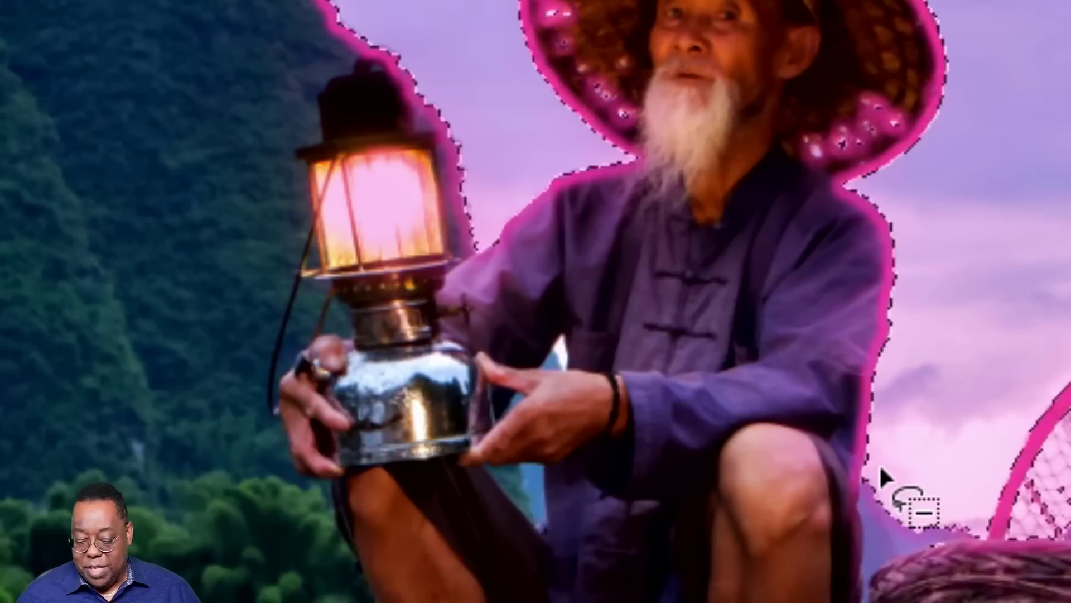
pyautogui.moveTo(873, 464)
pyautogui.mouseDown()
pyautogui.moveTo(854, 517)
pyautogui.moveTo(859, 576)
pyautogui.moveTo(965, 571)
pyautogui.moveTo(979, 548)
pyautogui.moveTo(976, 521)
pyautogui.moveTo(943, 485)
pyautogui.moveTo(865, 468)
pyautogui.mouseUp()
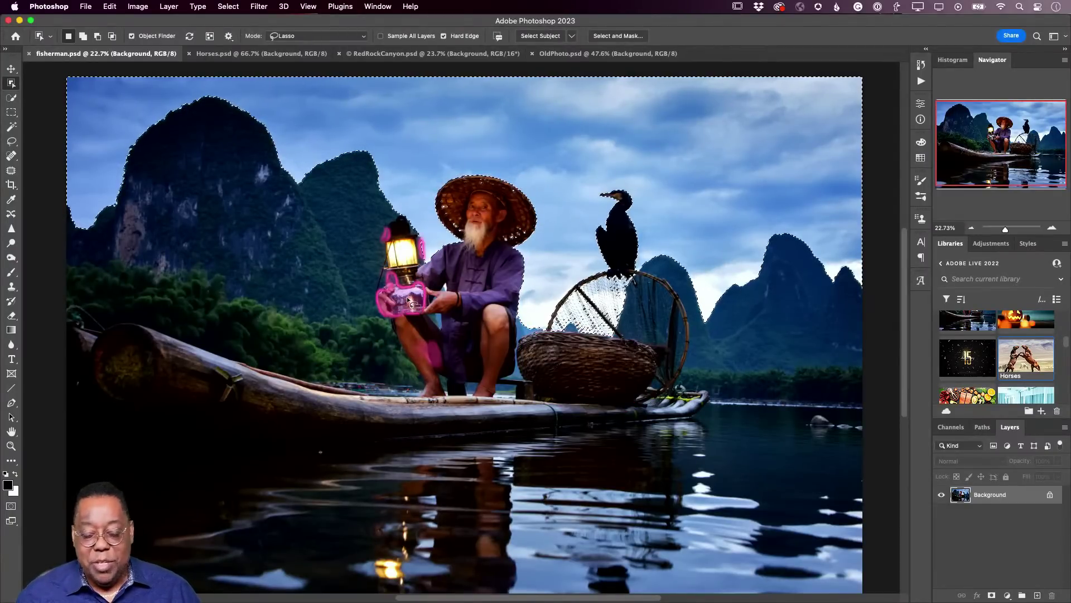
pyautogui.hscroll(-1, 408, 299)
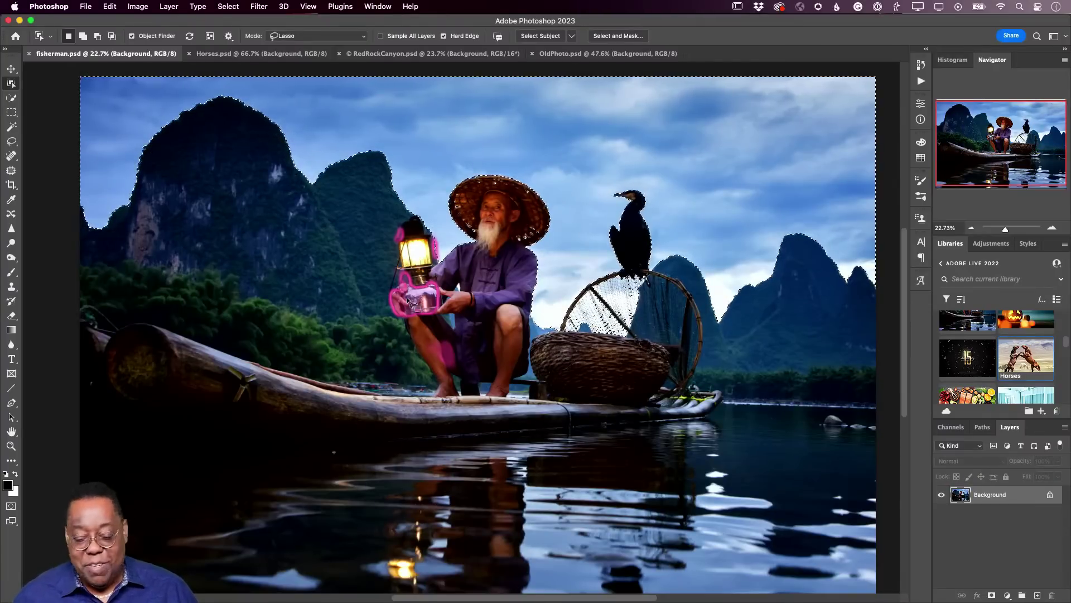
pyautogui.press('super+d')
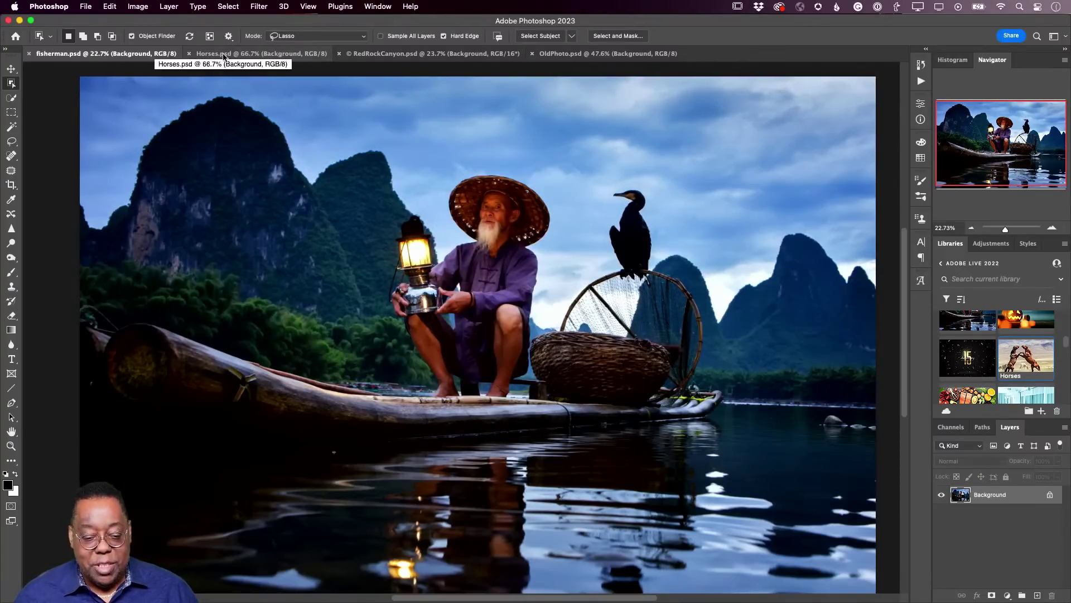
# - In Horses.psd, select the white horse in the background and remove it with Delete and Fill Selection
pyautogui.click(226, 53)
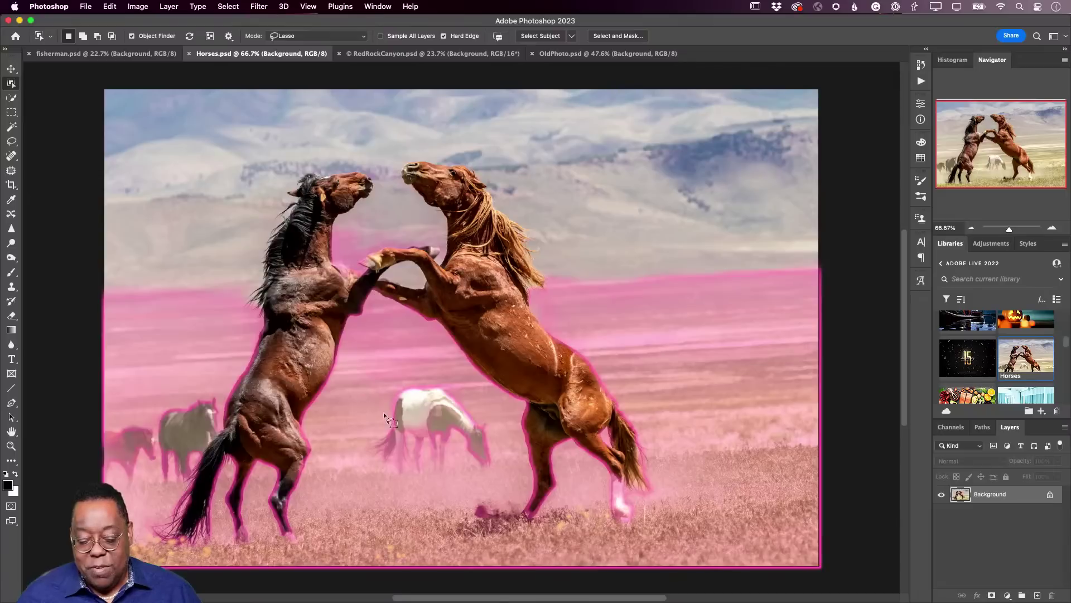
pyautogui.click(420, 420)
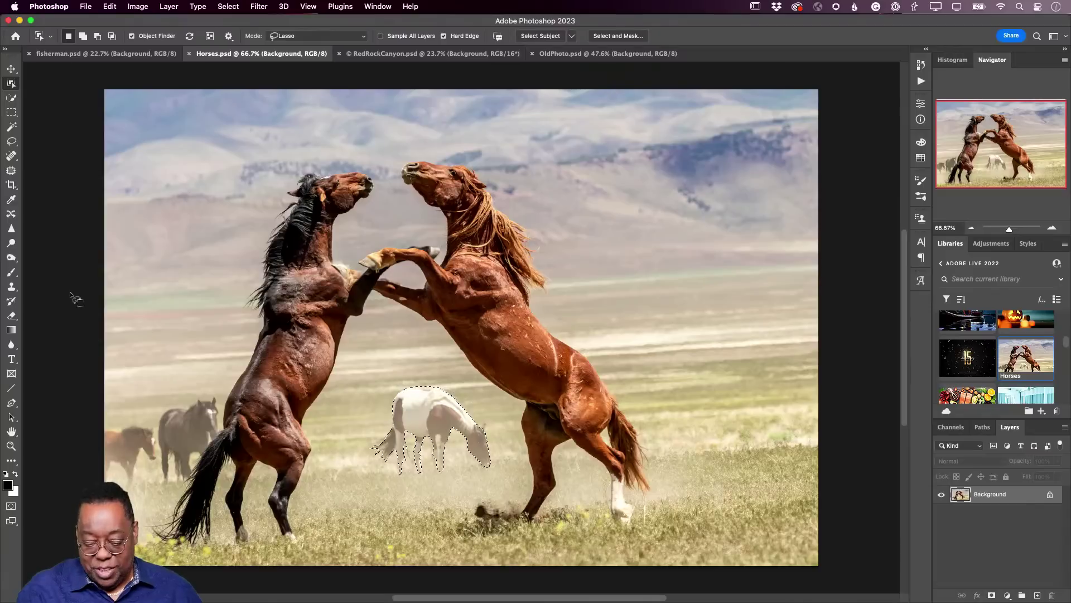
pyautogui.press('shift')
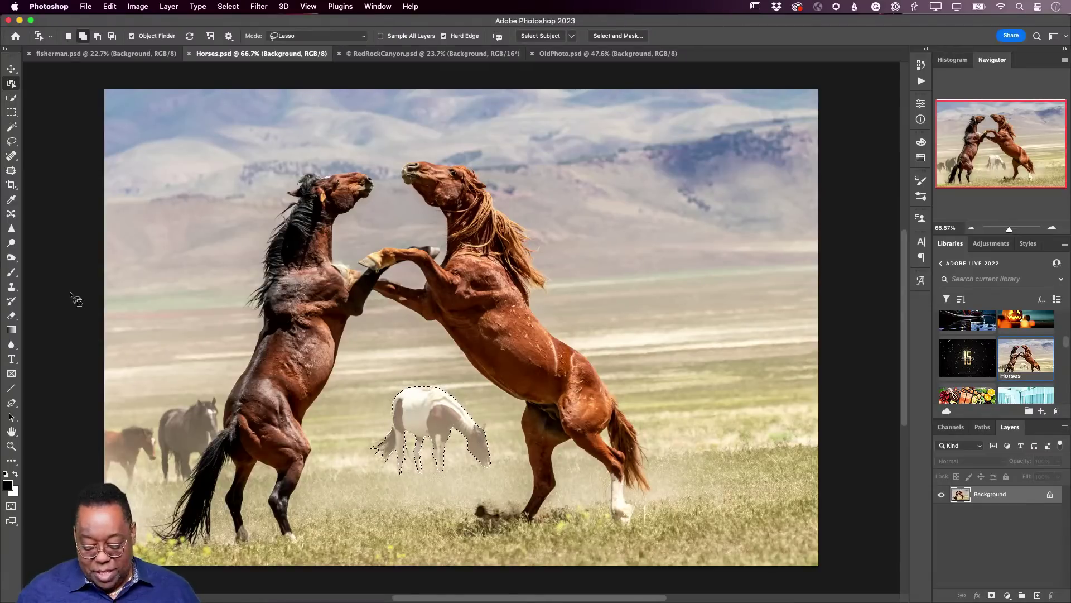
pyautogui.press('Delete')
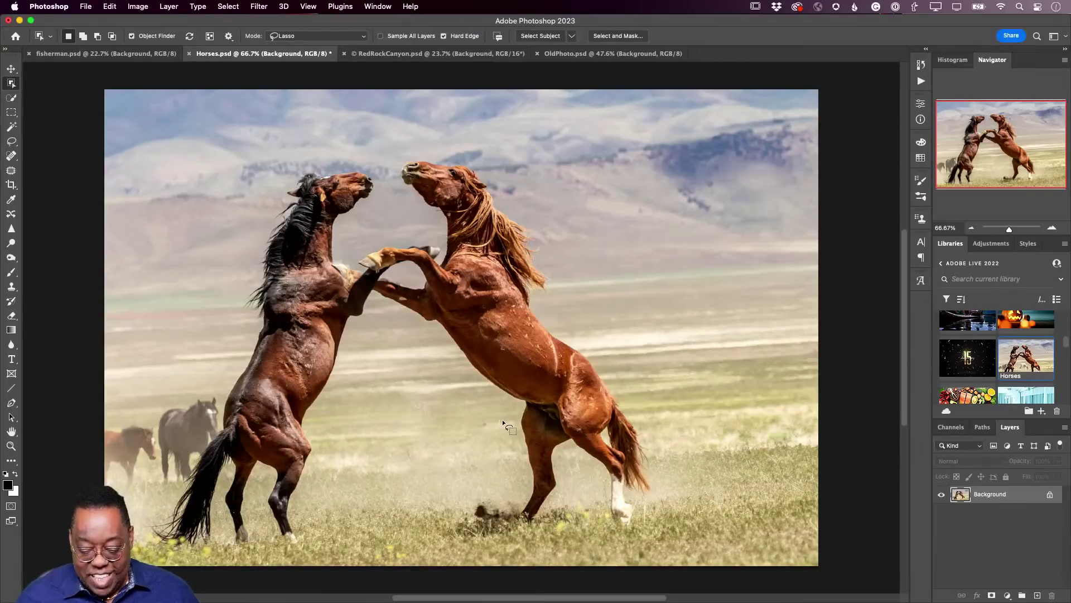
# - Select the small smudge left where the white horse's head was, delete and fill it, and deselect
pyautogui.moveTo(492, 422)
pyautogui.mouseDown()
pyautogui.moveTo(477, 428)
pyautogui.moveTo(486, 422)
pyautogui.mouseUp()
pyautogui.press('shift')
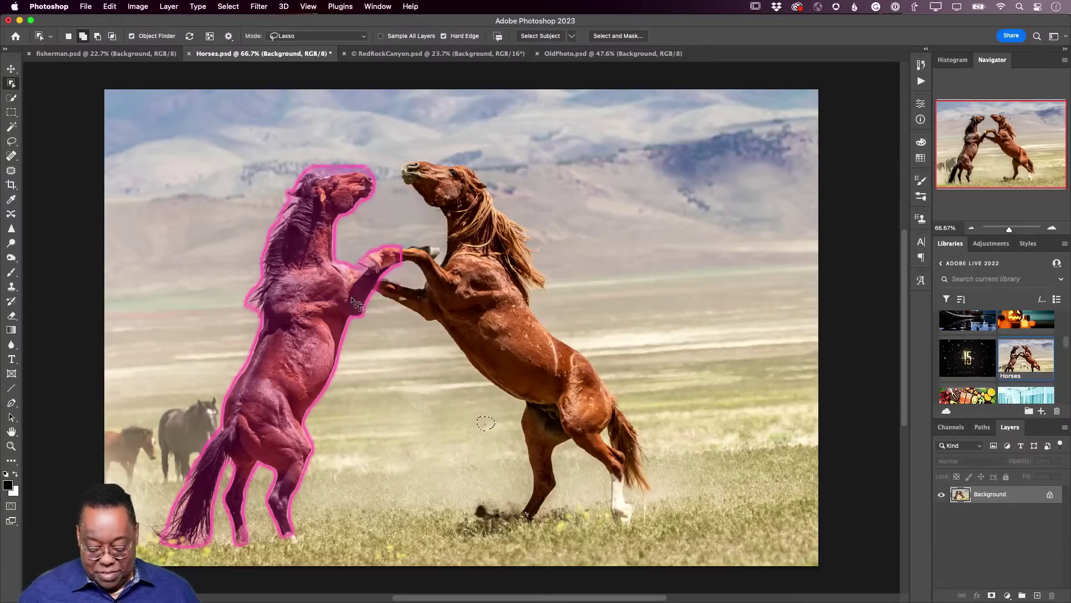
pyautogui.press('super+d')
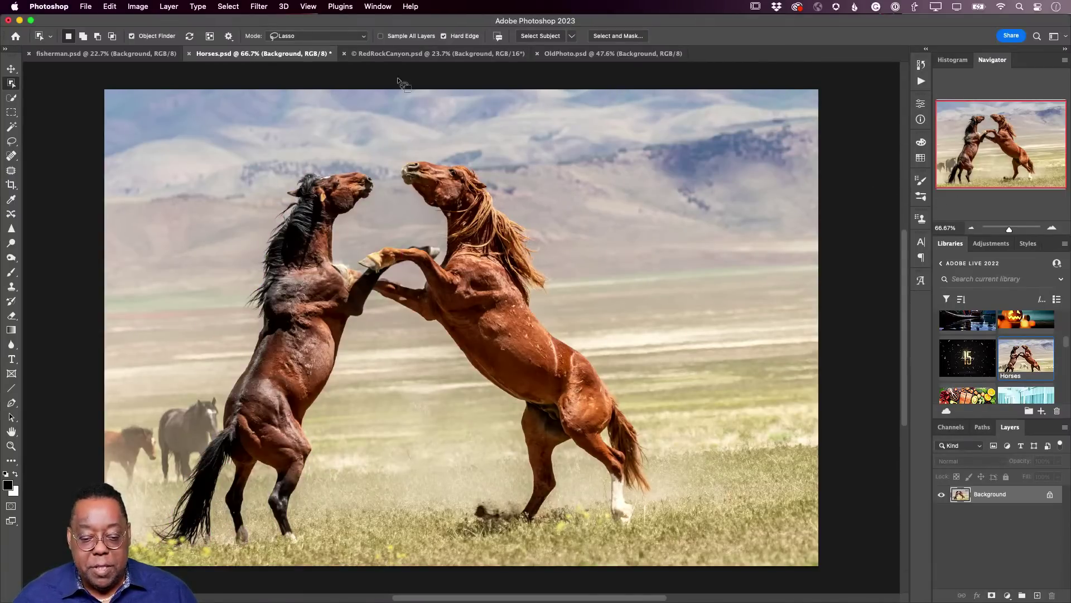
# - In RedRockCanyon.psd, select the umbrella, its stand and legs, and the black bag on the rock, and remove them with Delete and Fill Selection
pyautogui.click(392, 56)
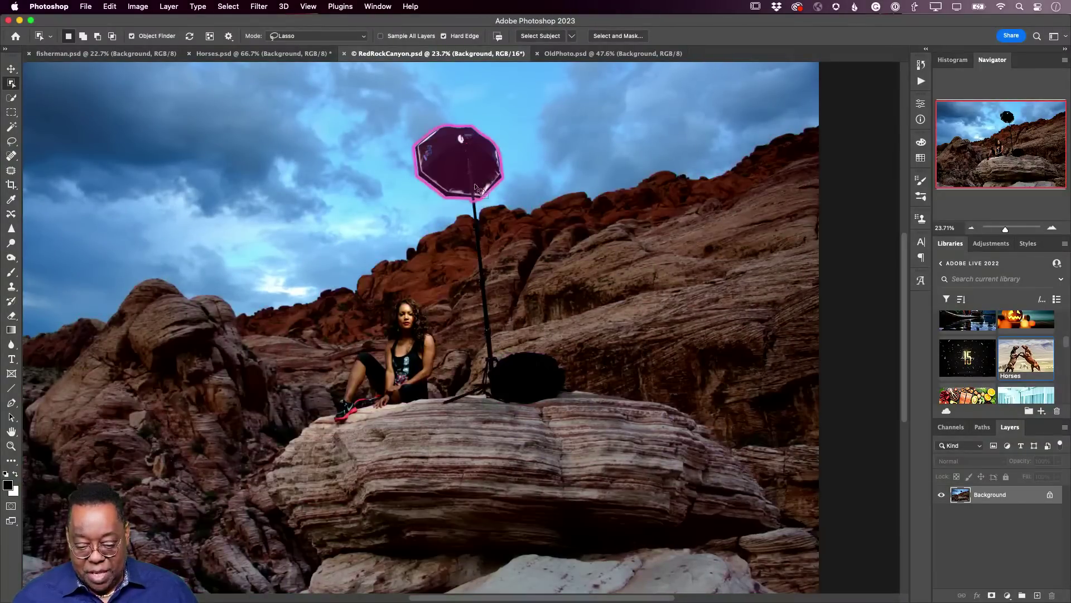
pyautogui.click(472, 171)
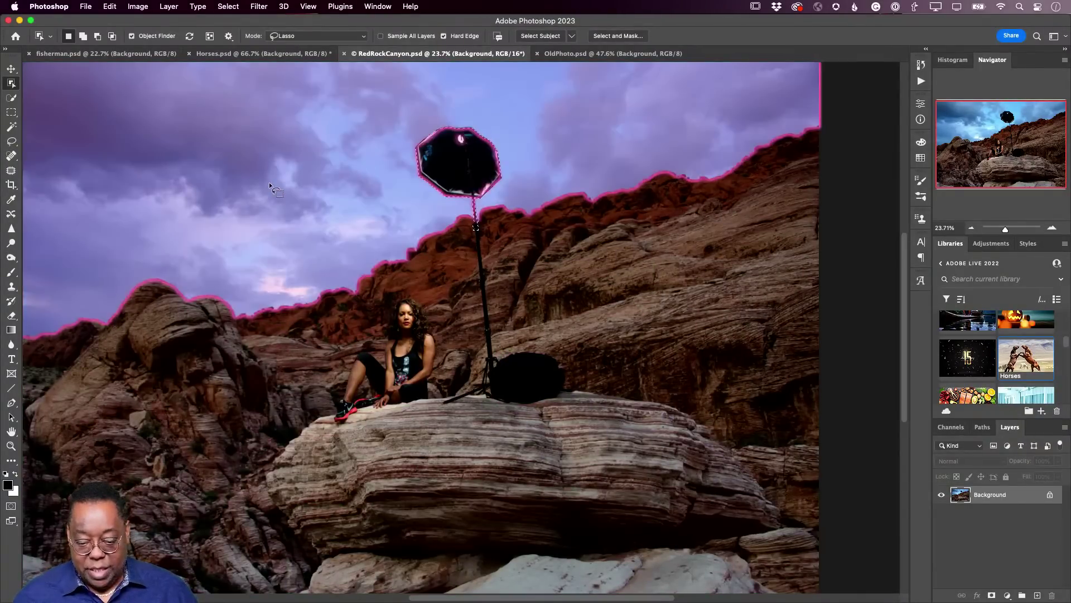
pyautogui.press('shift')
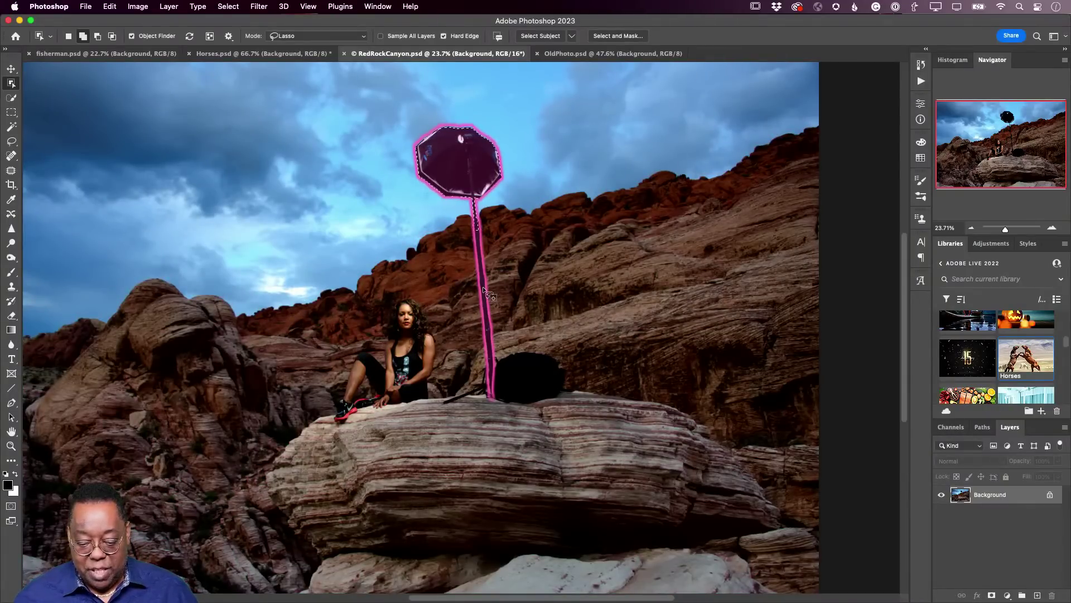
pyautogui.keyDown('shift'); pyautogui.click(483, 286); pyautogui.keyUp('shift')
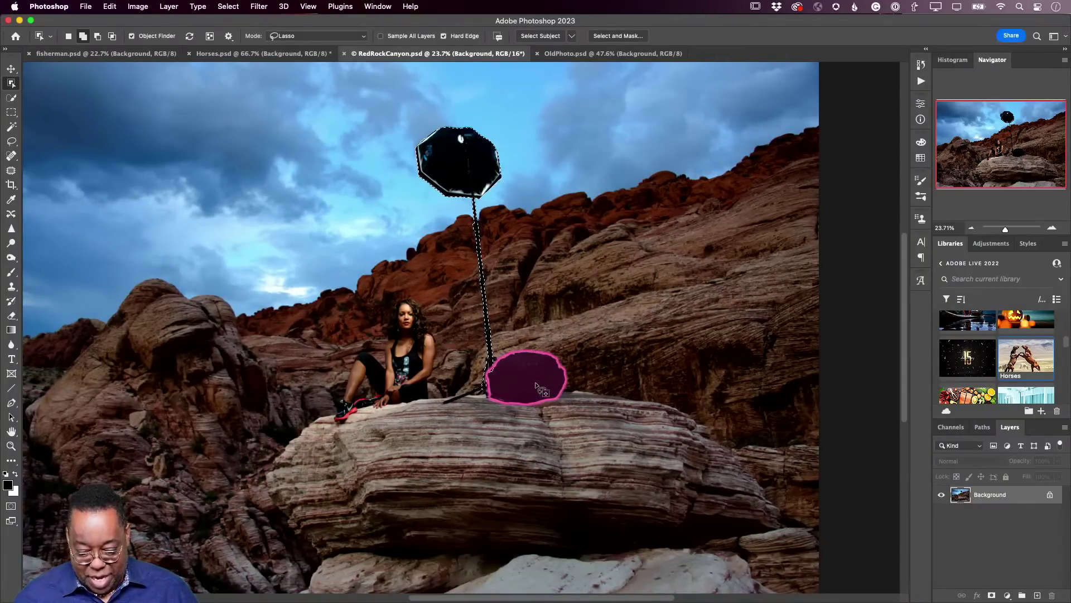
pyautogui.keyDown('shift'); pyautogui.click(537, 385); pyautogui.keyUp('shift')
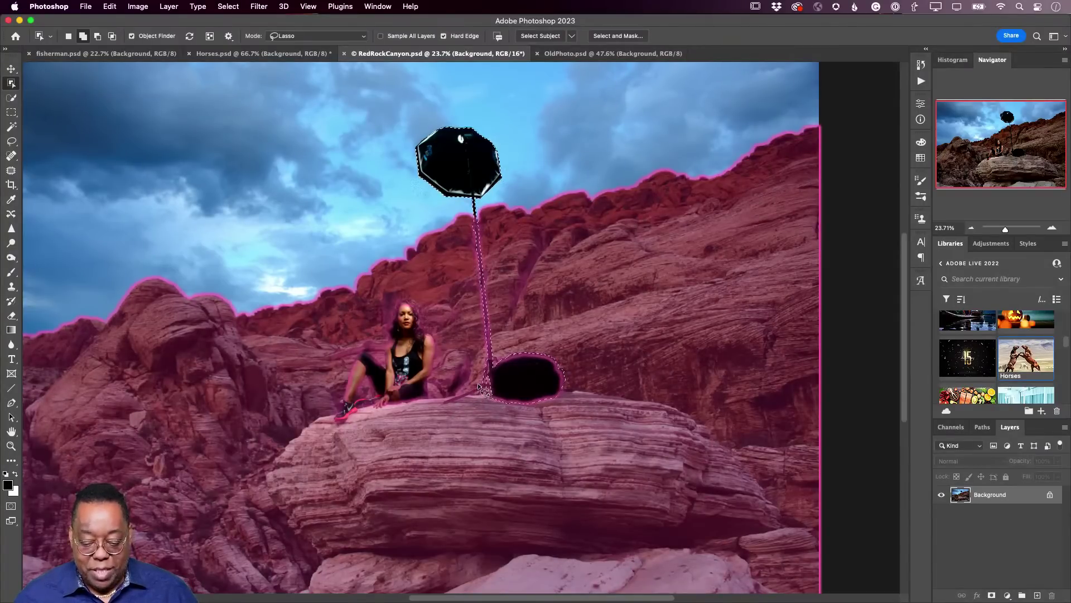
pyautogui.moveTo(479, 385)
pyautogui.mouseDown()
pyautogui.moveTo(440, 408)
pyautogui.moveTo(483, 403)
pyautogui.moveTo(489, 385)
pyautogui.mouseUp()
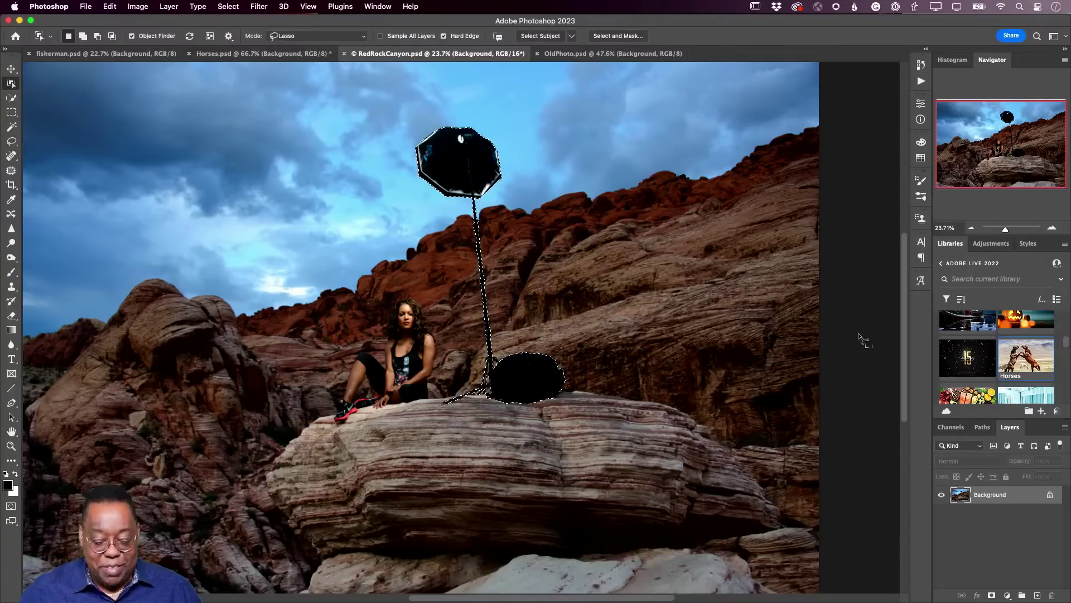
pyautogui.press('shift')
pyautogui.hotkey('shift', 'Delete')
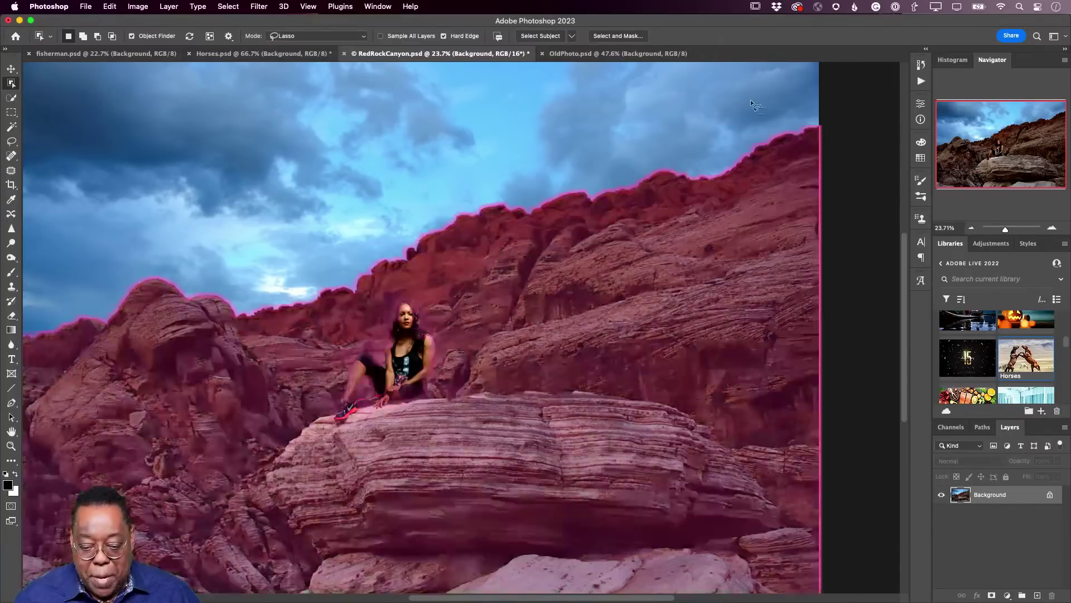
# - Examine RedRockCanyon.psd up close where the umbrella, stand and bag were removed
pyautogui.click(570, 54)
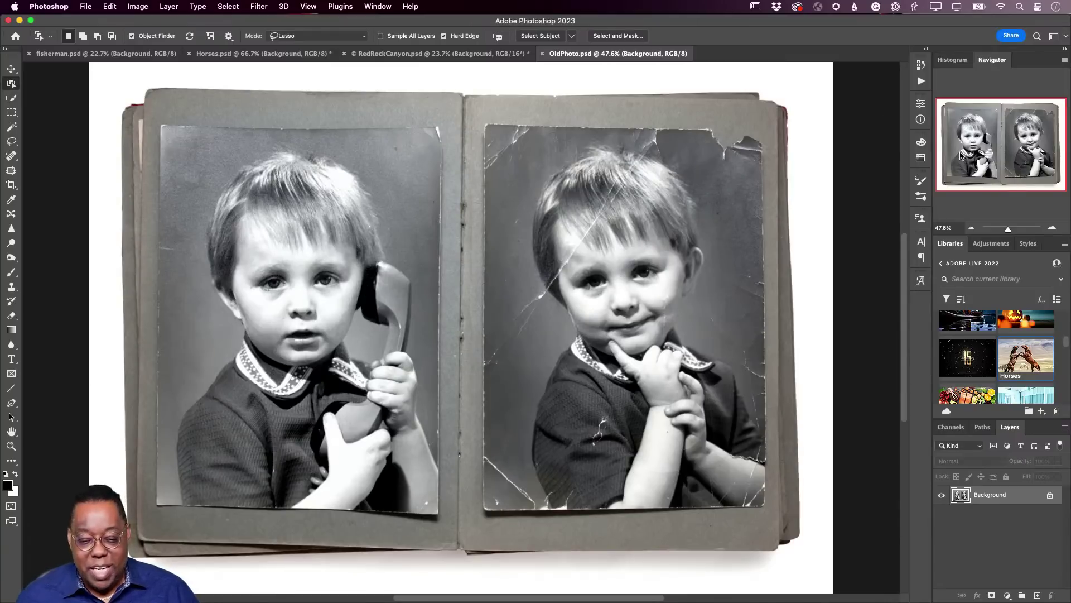
pyautogui.click(485, 56)
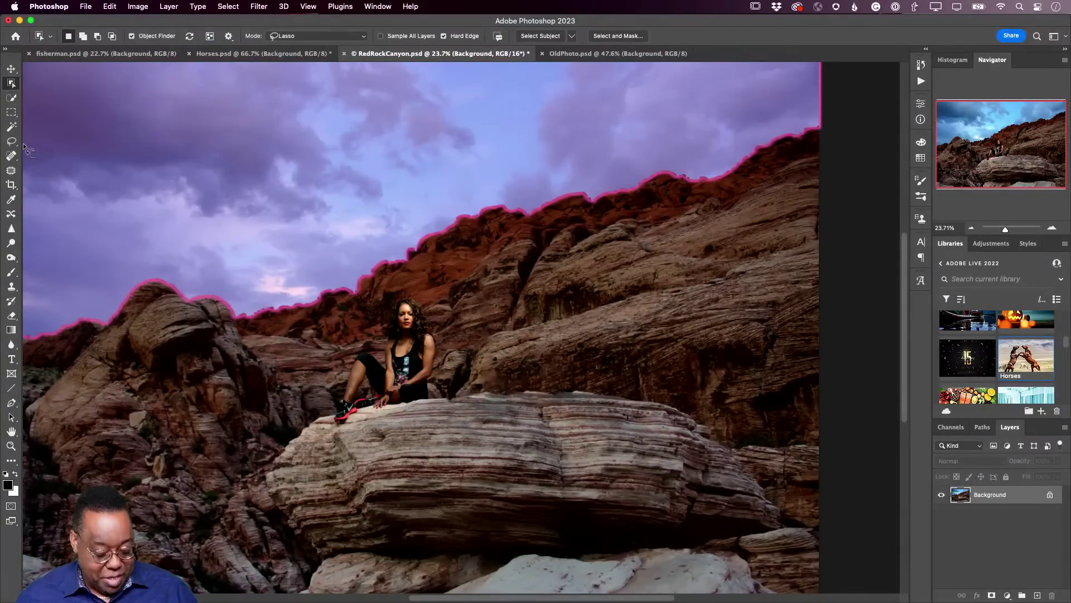
pyautogui.press('z')
pyautogui.moveTo(518, 192); pyautogui.dragTo(399, 135)
pyautogui.click(594, 204)
pyautogui.press('space')
pyautogui.moveTo(476, 445); pyautogui.dragTo(547, 241)
pyautogui.press('alt')
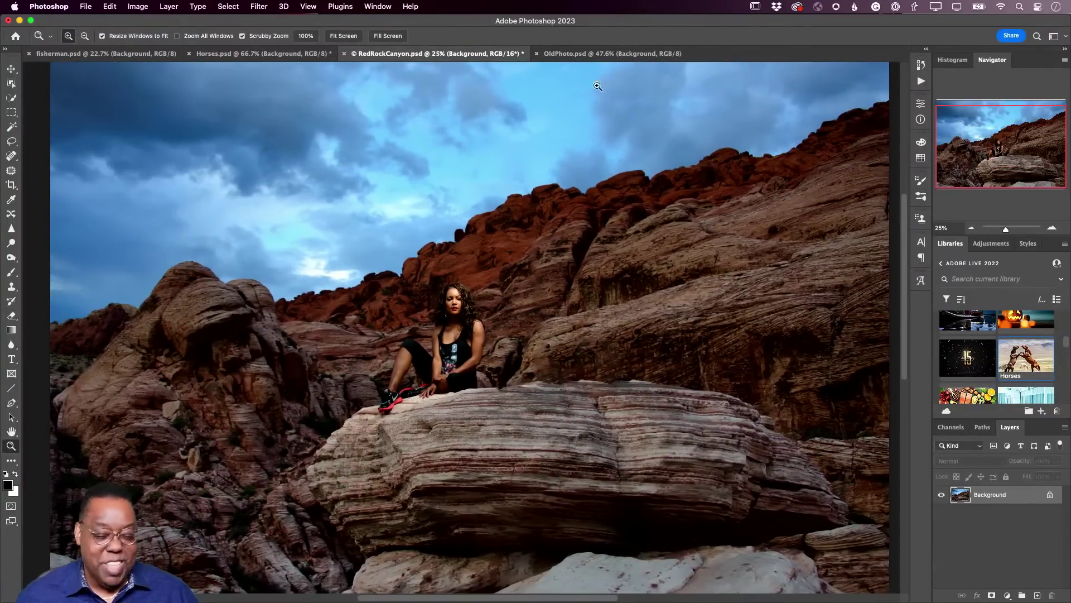
# - Open Neural Filters for OldPhoto.psd, choose the Photo Restoration filter and bring both portraits into view
pyautogui.click(578, 55)
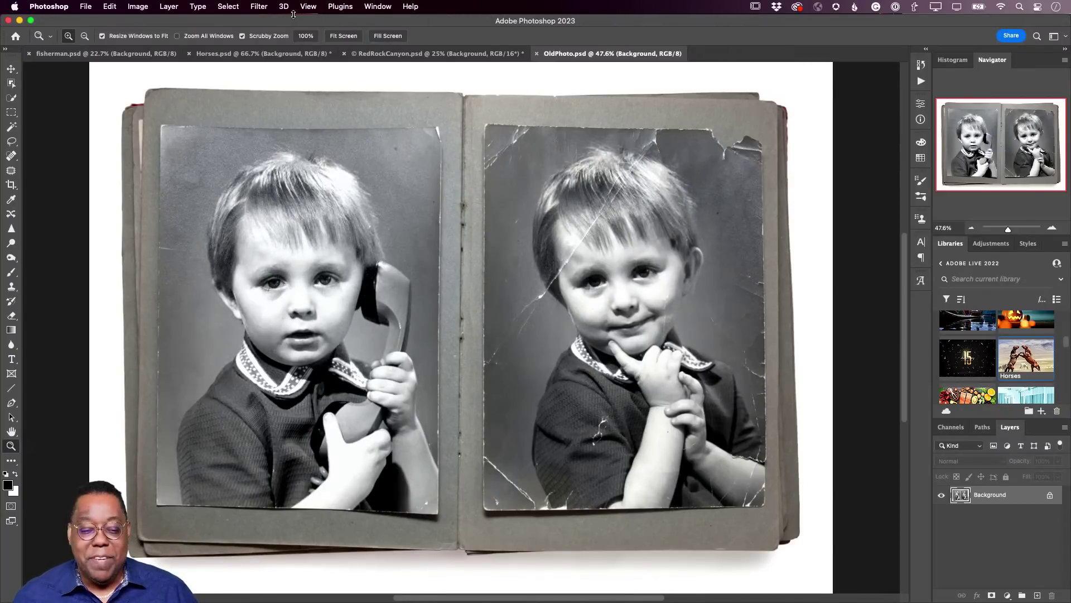
pyautogui.click(257, 7)
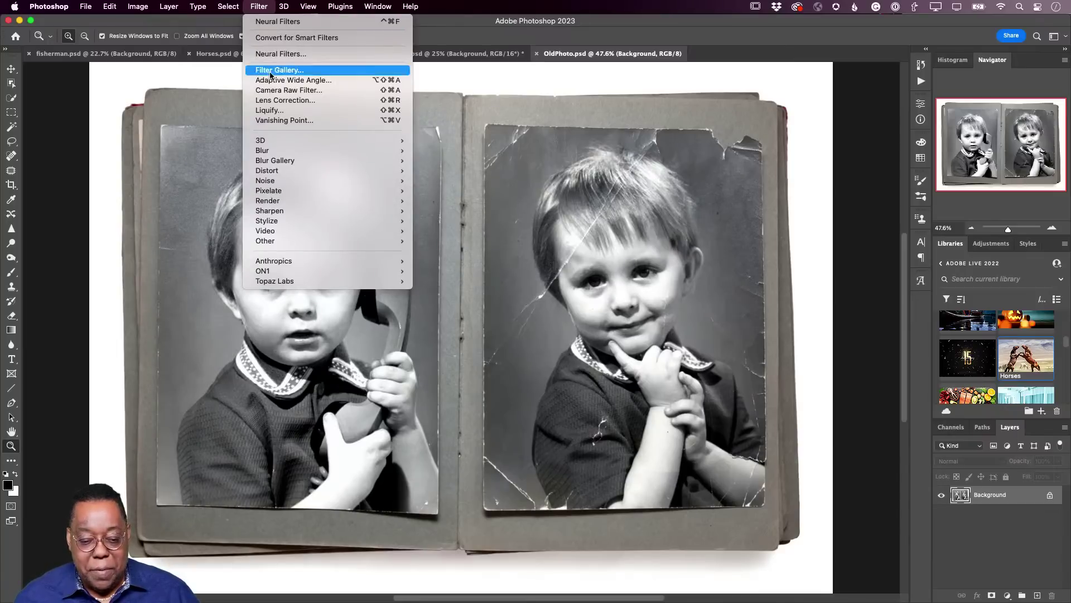
pyautogui.click(282, 55)
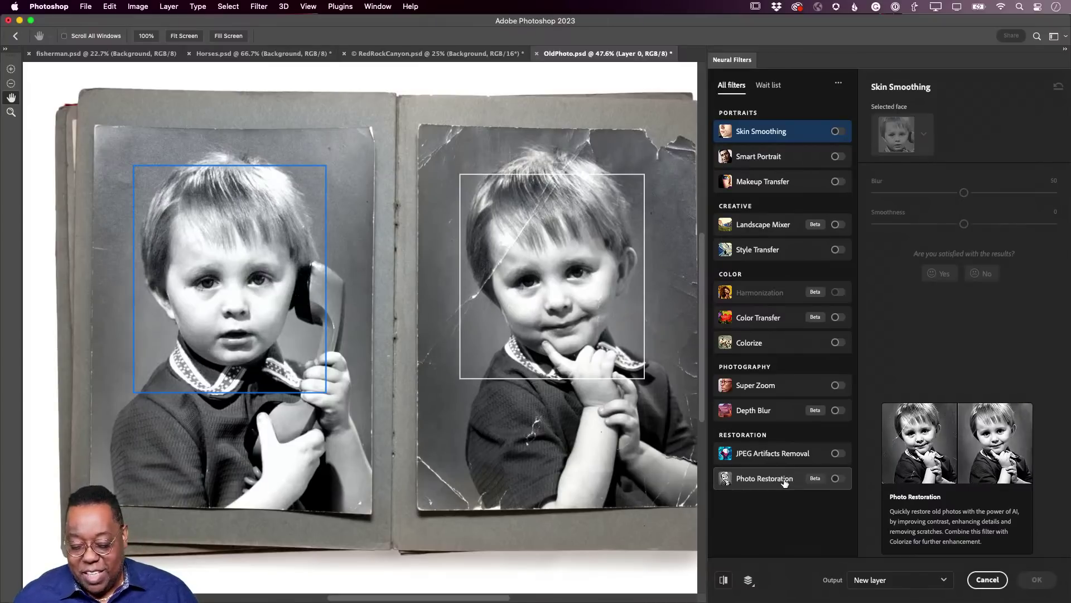
pyautogui.click(783, 483)
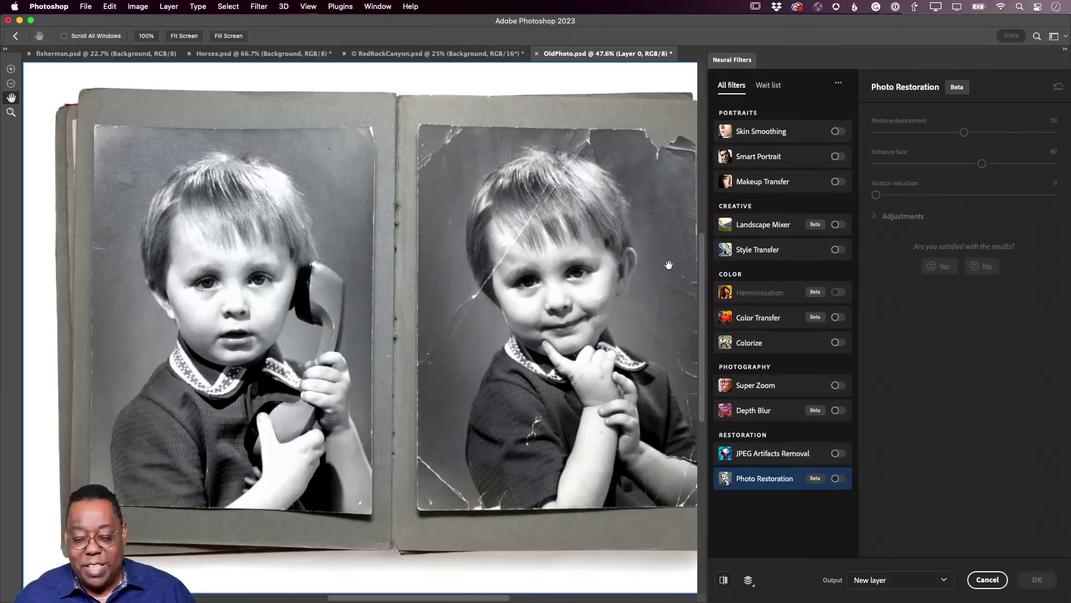
pyautogui.hscroll(3, 669, 264)
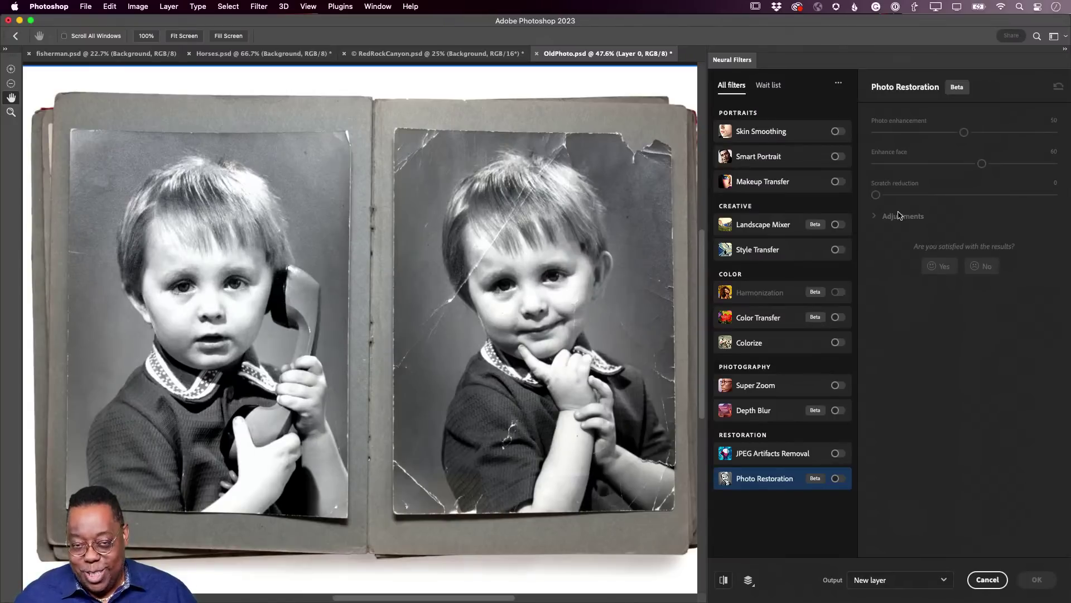
# - Turn on the Photo Restoration filter for the old album portraits and set scratch reduction to 100
pyautogui.click(837, 478)
pyautogui.moveTo(876, 195); pyautogui.dragTo(1053, 195)
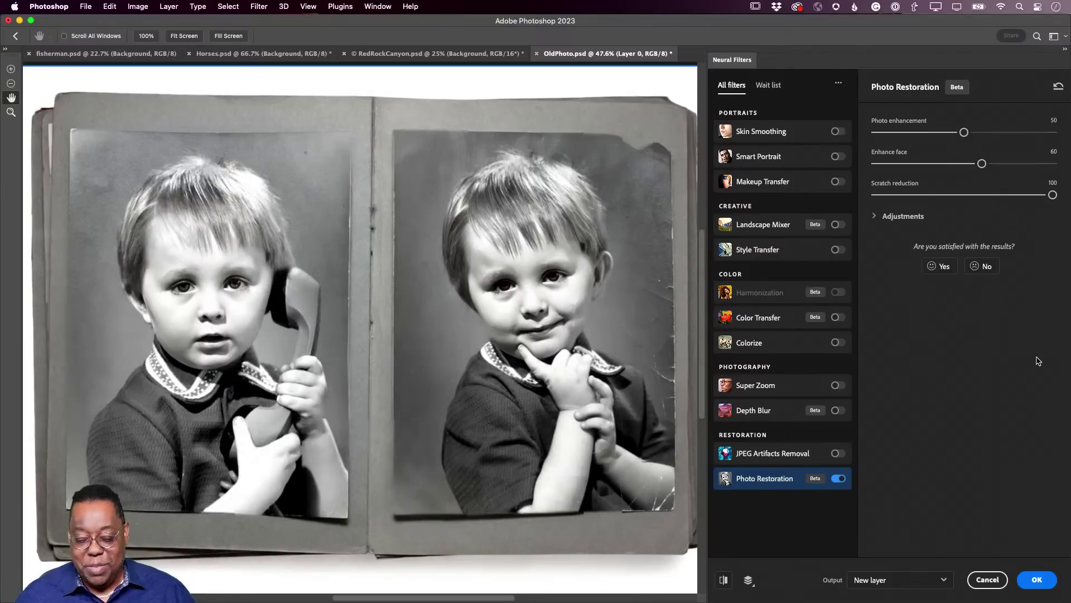
# - Compare the restored portraits with the original by repeatedly switching the before/after preview
pyautogui.click(725, 580)
pyautogui.click(723, 580)
pyautogui.click(724, 580)
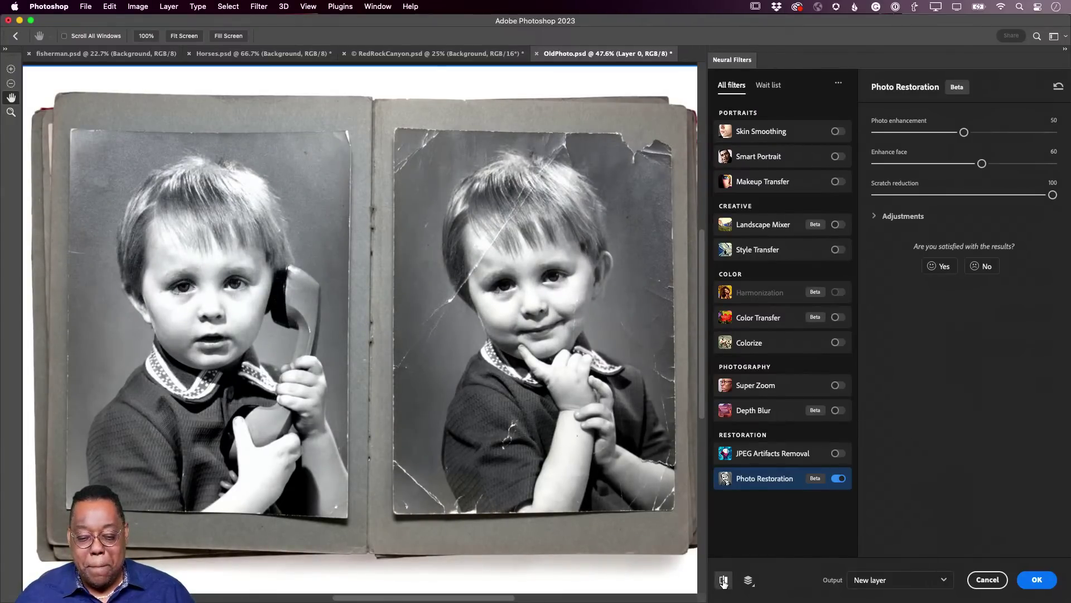
pyautogui.click(723, 581)
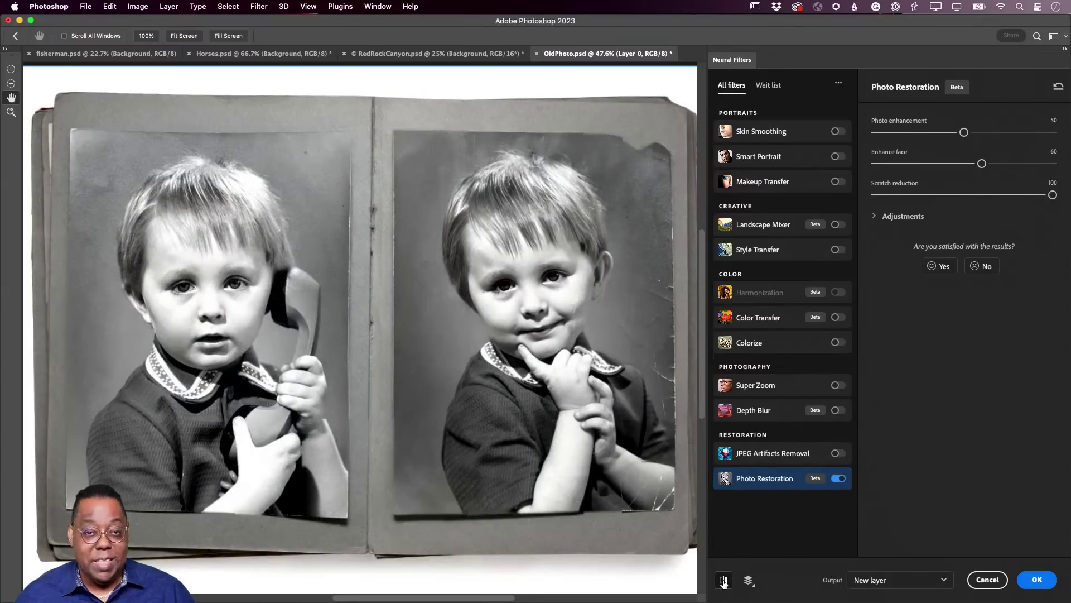
pyautogui.click(724, 580)
pyautogui.click(723, 580)
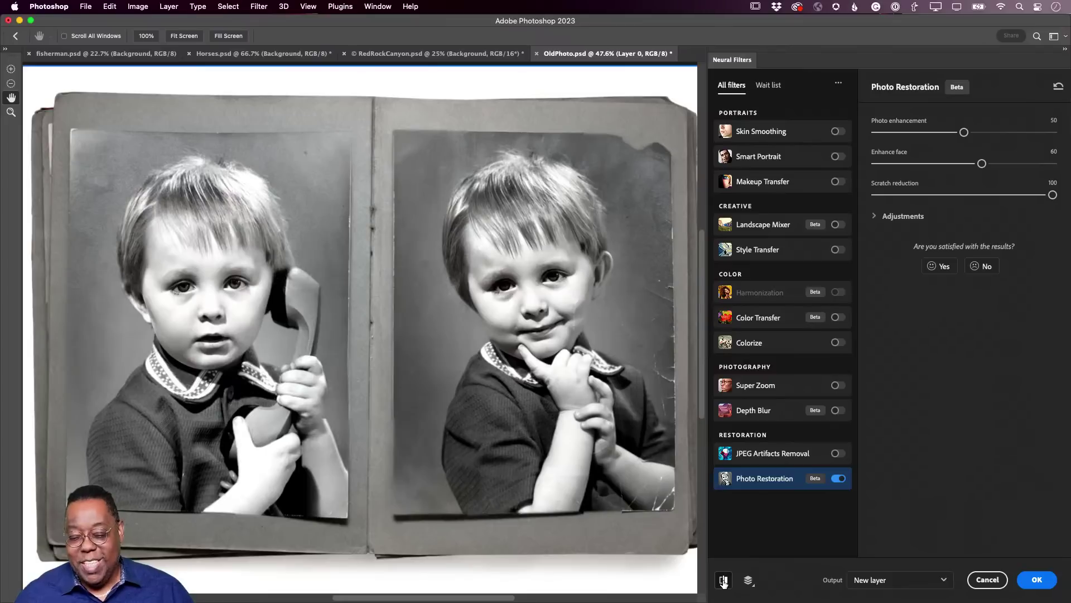
pyautogui.click(724, 580)
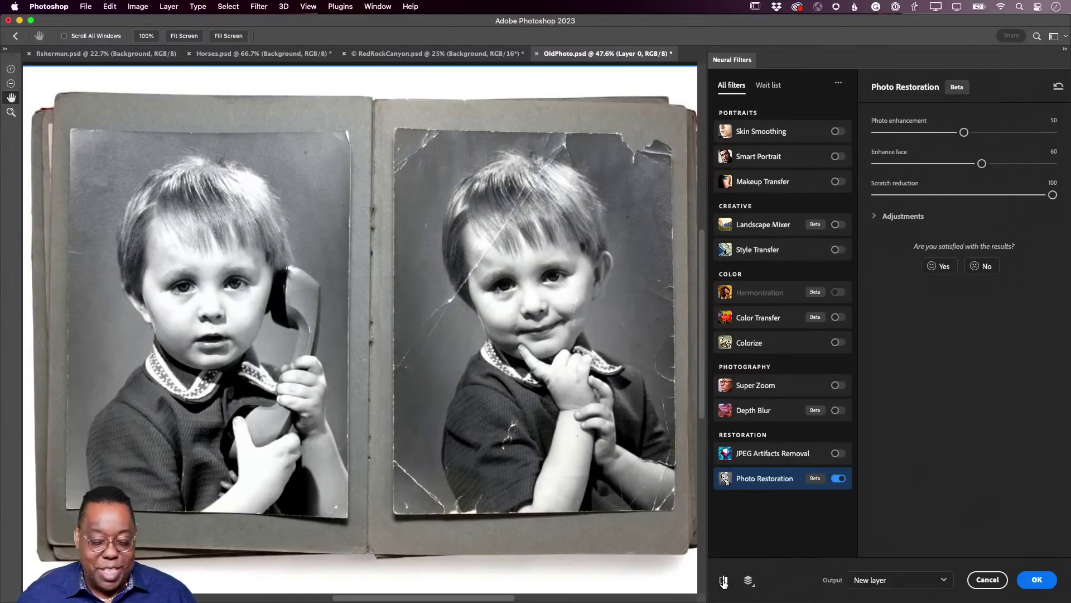
pyautogui.click(724, 580)
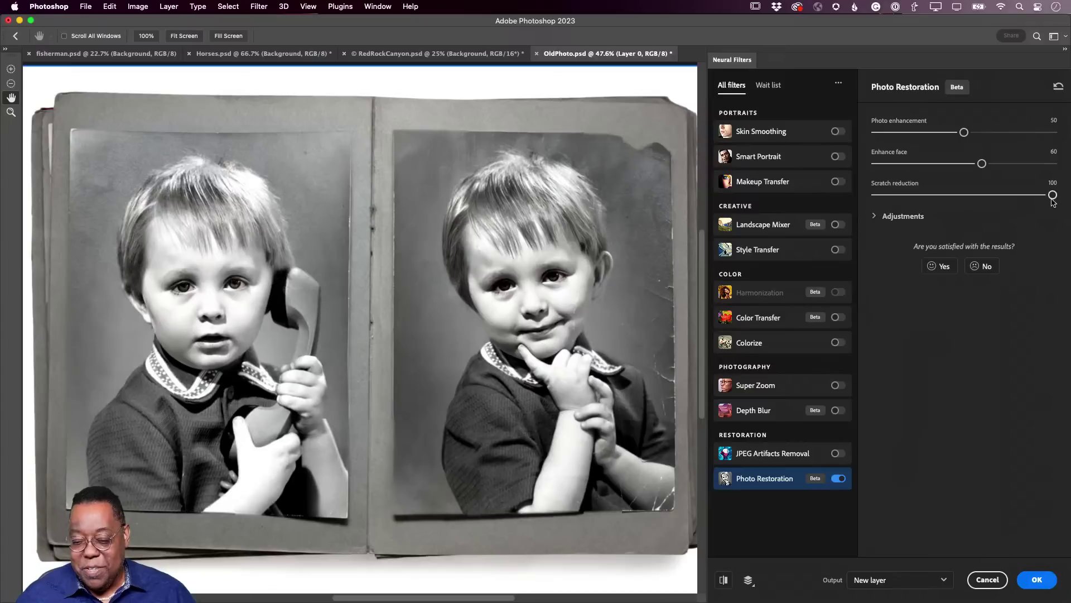
# - Try the restoration with scratch reduction at 0, compare it with the original, and try 57
pyautogui.moveTo(1051, 196); pyautogui.dragTo(869, 197)
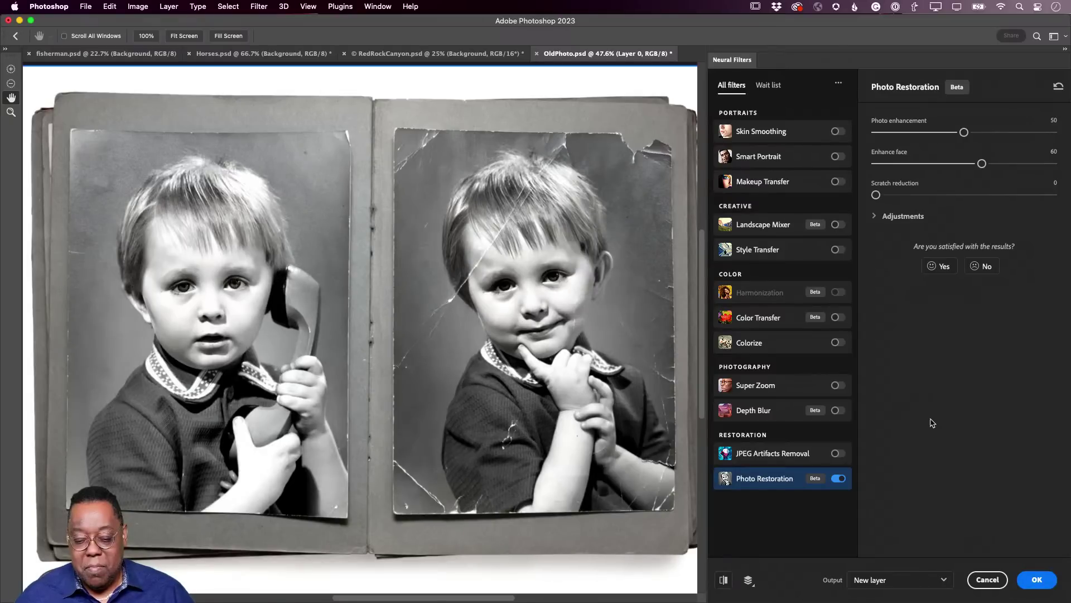
pyautogui.click(723, 582)
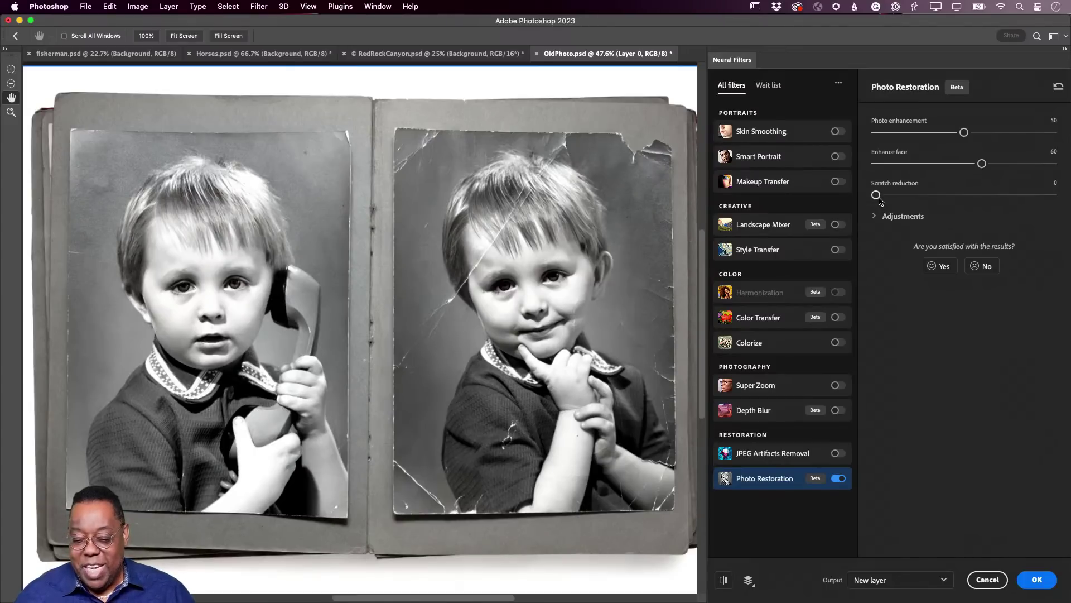
pyautogui.moveTo(876, 194); pyautogui.dragTo(977, 196)
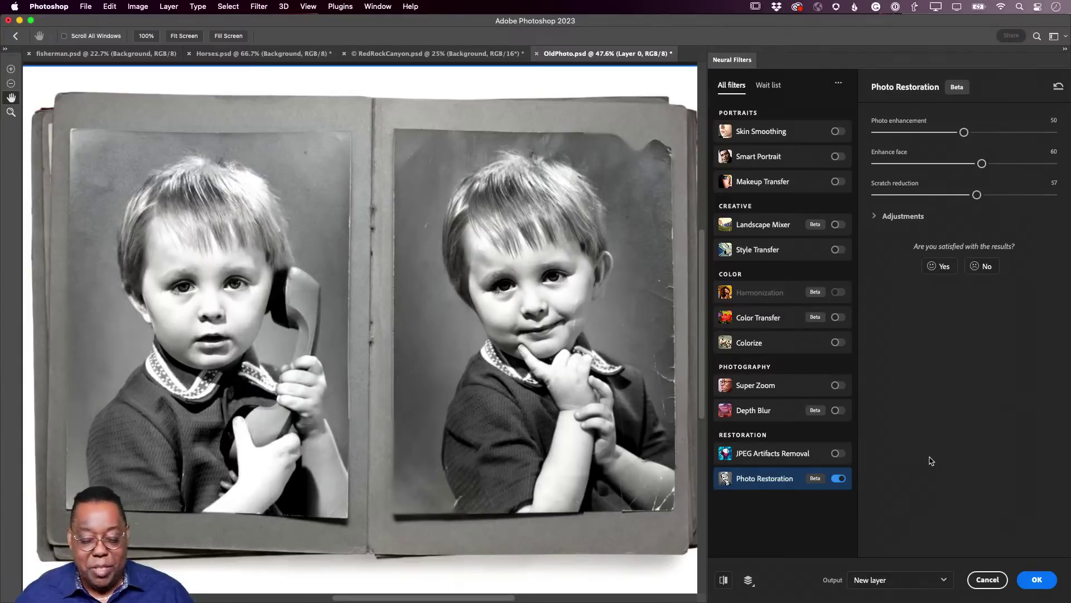
# - Set scratch reduction to 100 and apply the Photo Restoration result as a new layer
pyautogui.moveTo(976, 196); pyautogui.dragTo(1053, 195)
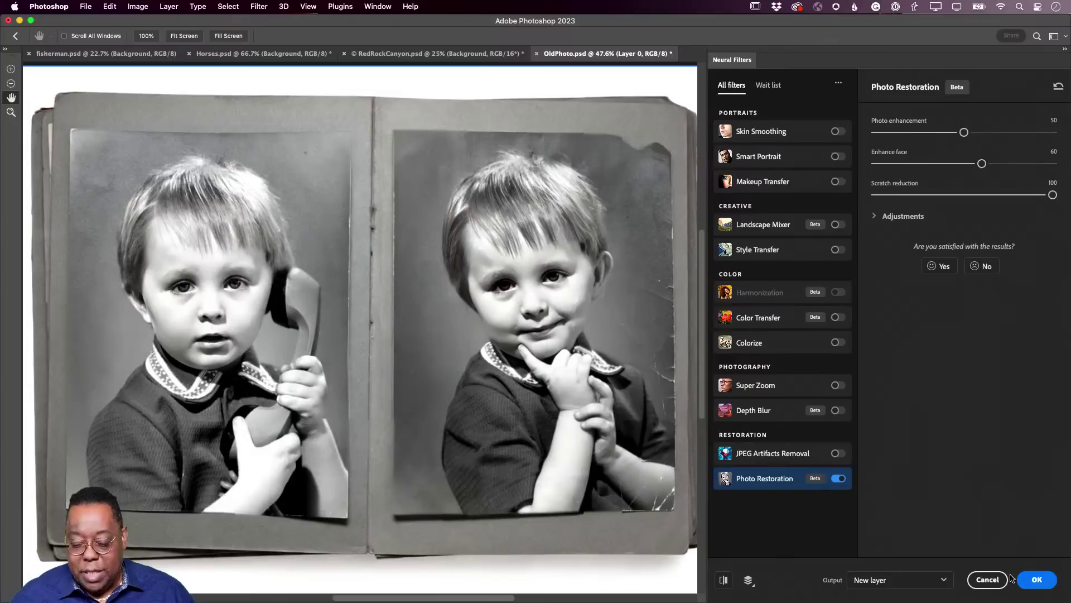
pyautogui.click(1037, 580)
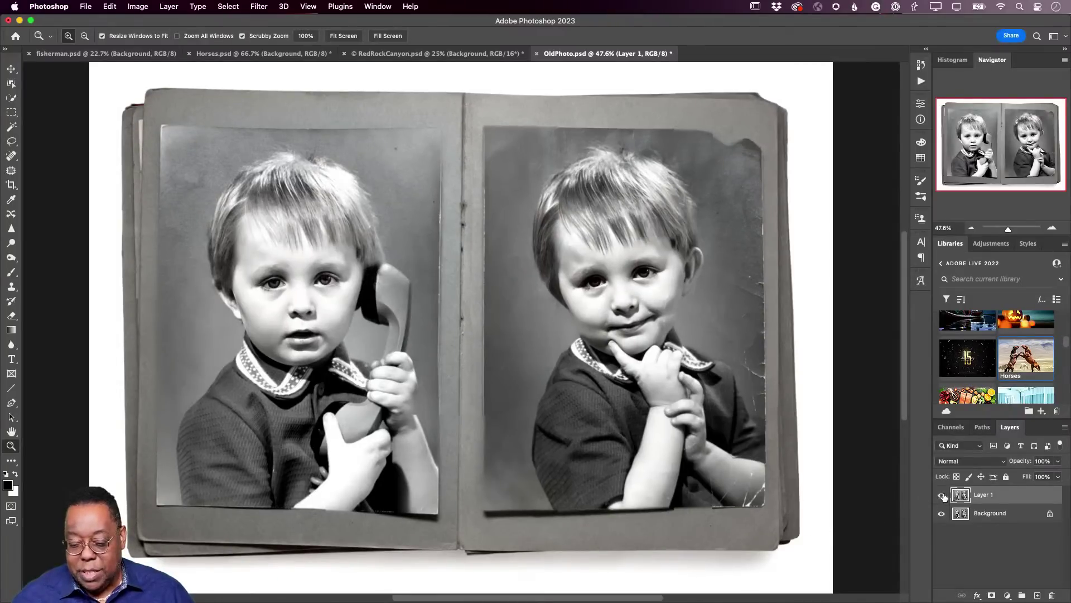
# - Compare the photo with and without the restored Layer 1 by toggling that layer's visibility
pyautogui.click(942, 495)
pyautogui.click(942, 495)
pyautogui.click(942, 496)
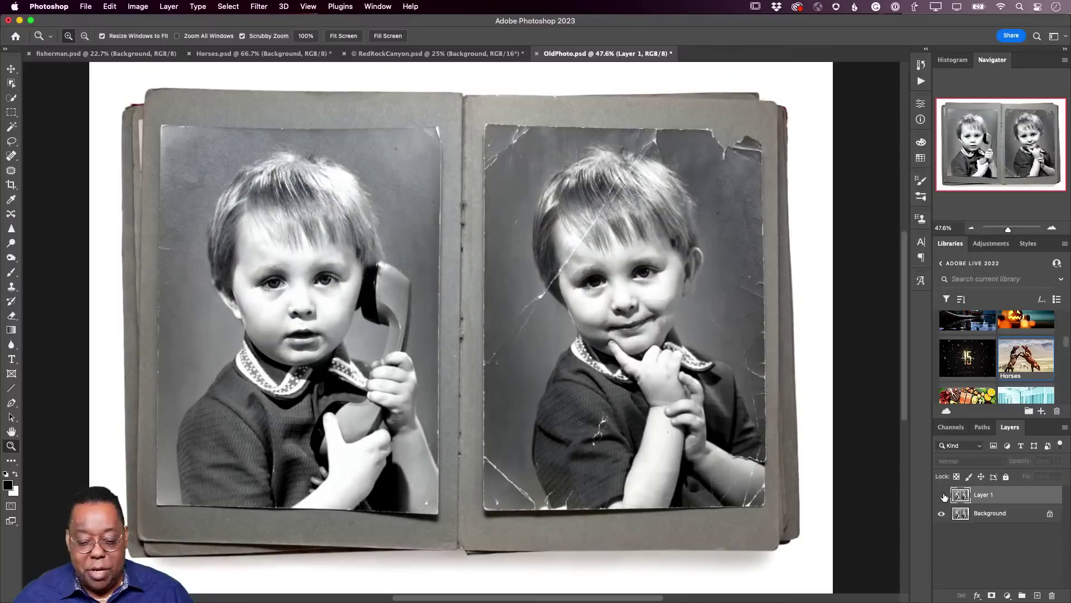
pyautogui.click(942, 495)
pyautogui.click(942, 495)
pyautogui.click(943, 495)
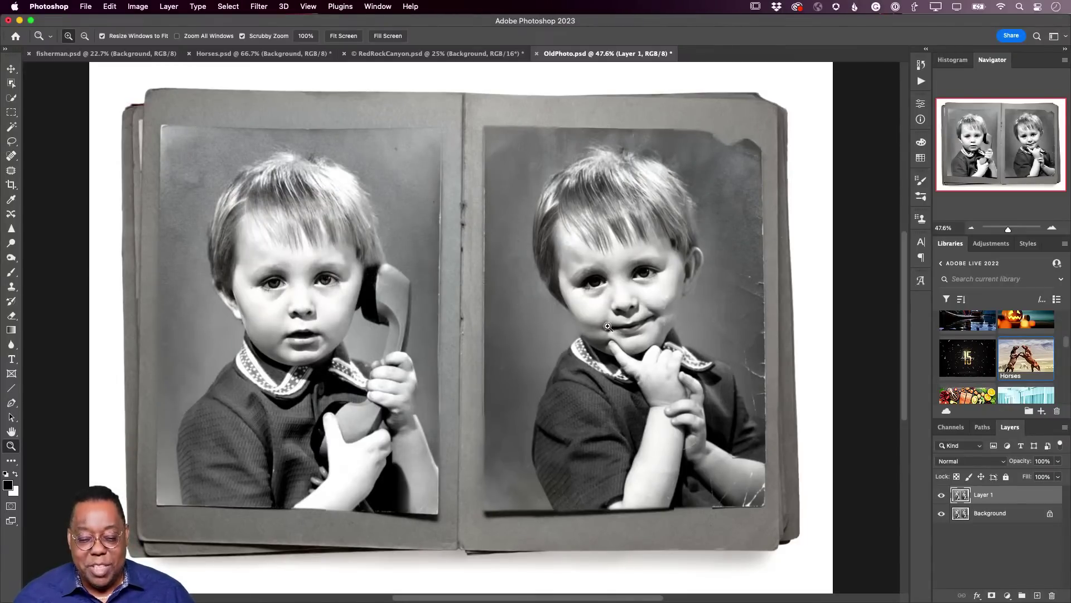
# - Reopen Neural Filters on the restored layer and run Photo Restoration again with scratch reduction at 100
pyautogui.click(259, 7)
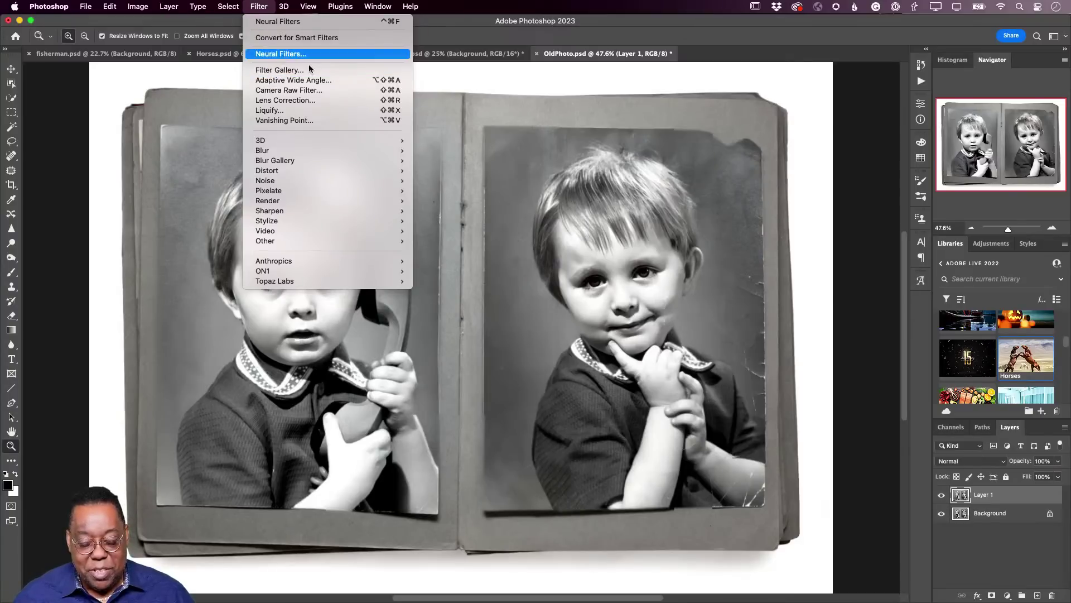
pyautogui.click(283, 54)
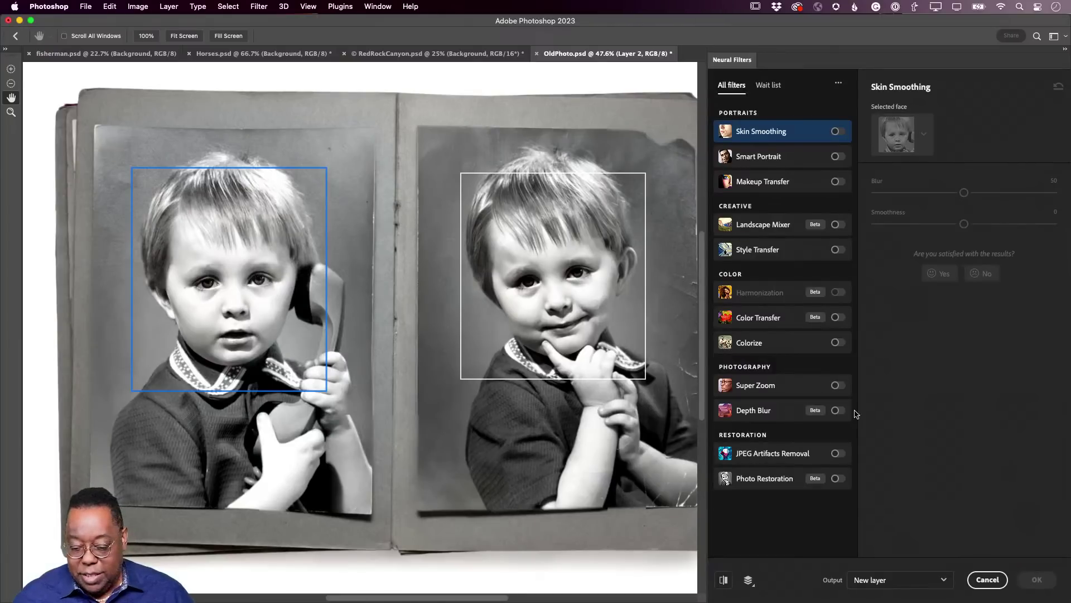
pyautogui.click(837, 479)
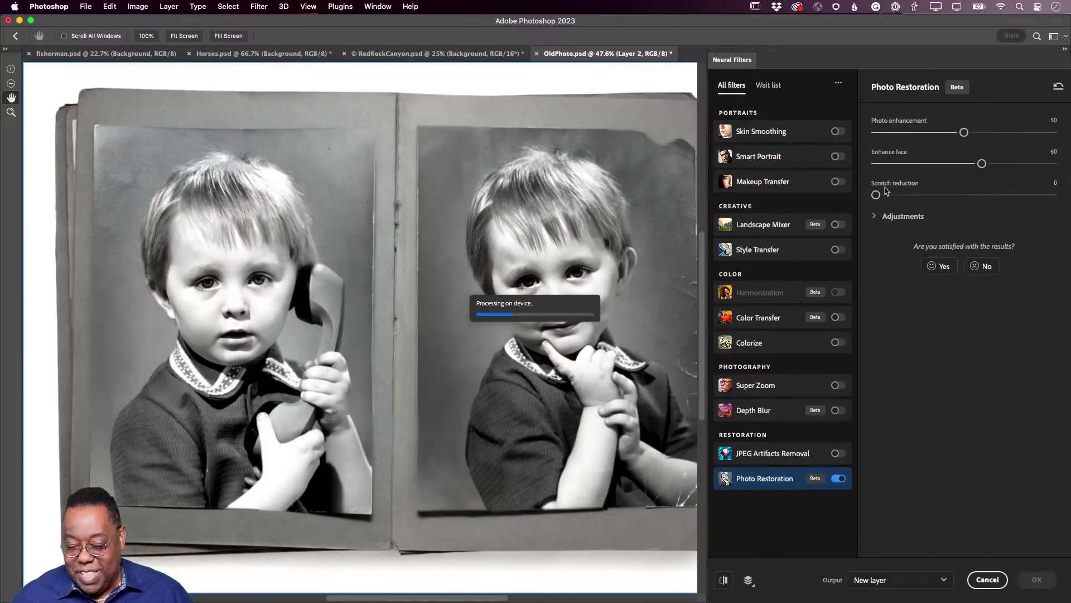
pyautogui.moveTo(876, 195); pyautogui.dragTo(1053, 195)
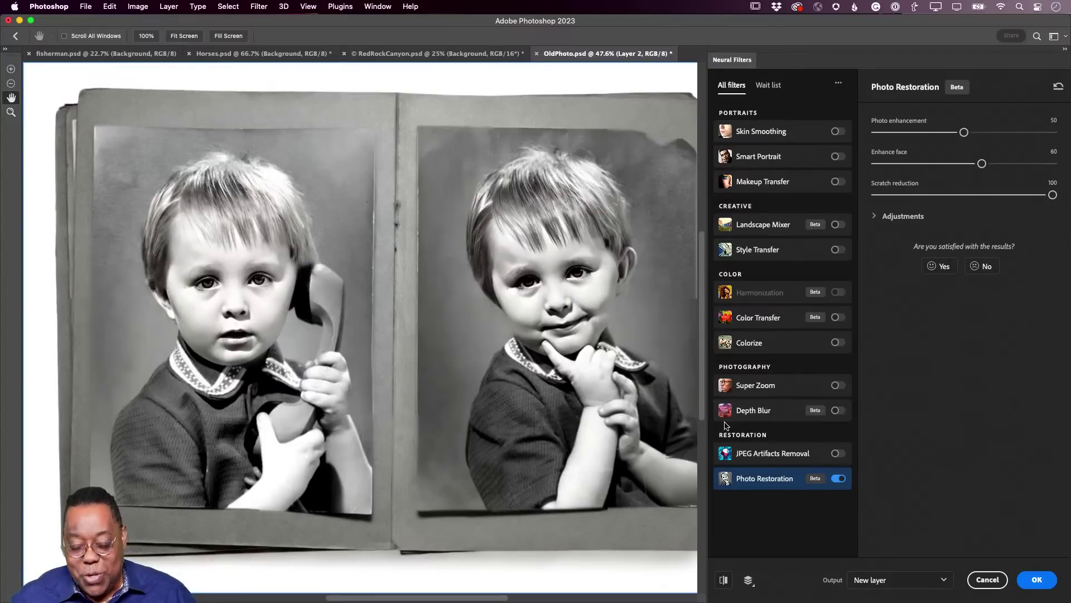
pyautogui.moveTo(639, 396); pyautogui.dragTo(593, 396)
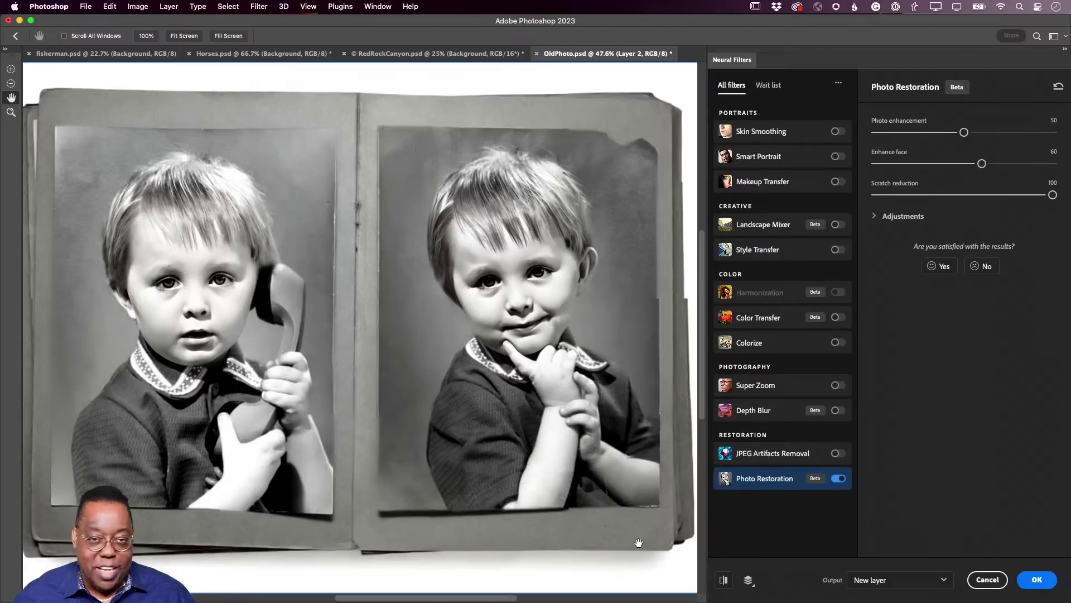
# - Turn on Colorize and add a focal point in blue 1a2587 on the shirt of the boy holding the phone
pyautogui.click(835, 343)
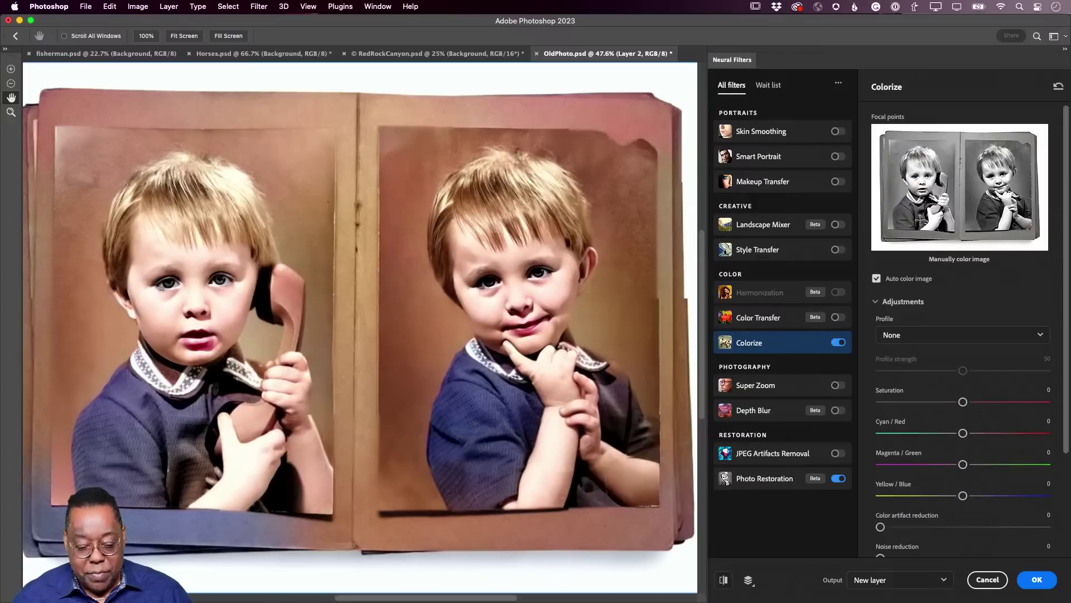
pyautogui.click(920, 222)
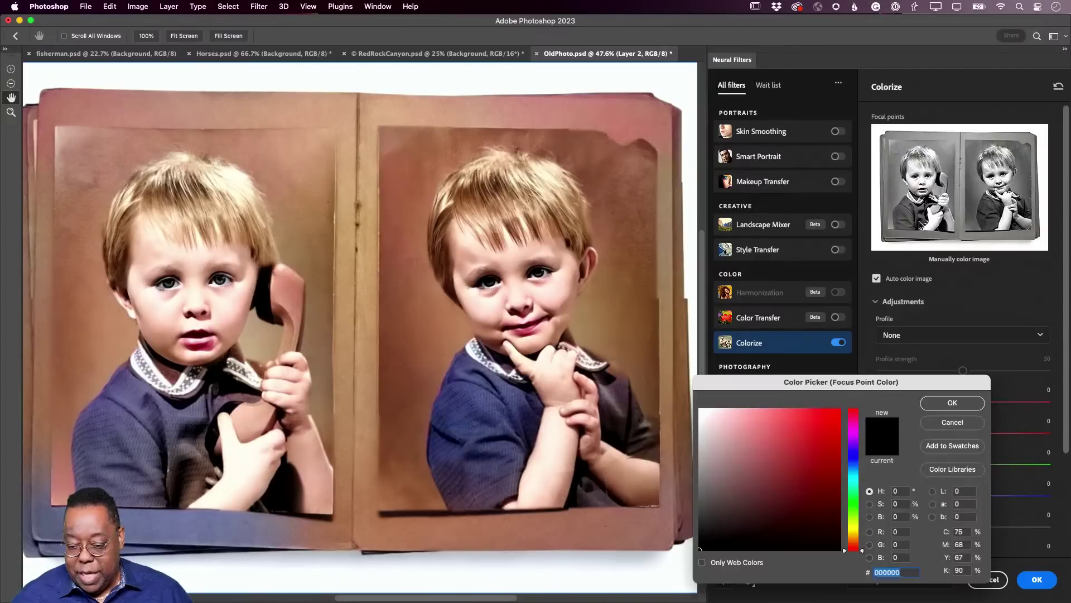
pyautogui.moveTo(865, 386); pyautogui.dragTo(745, 309)
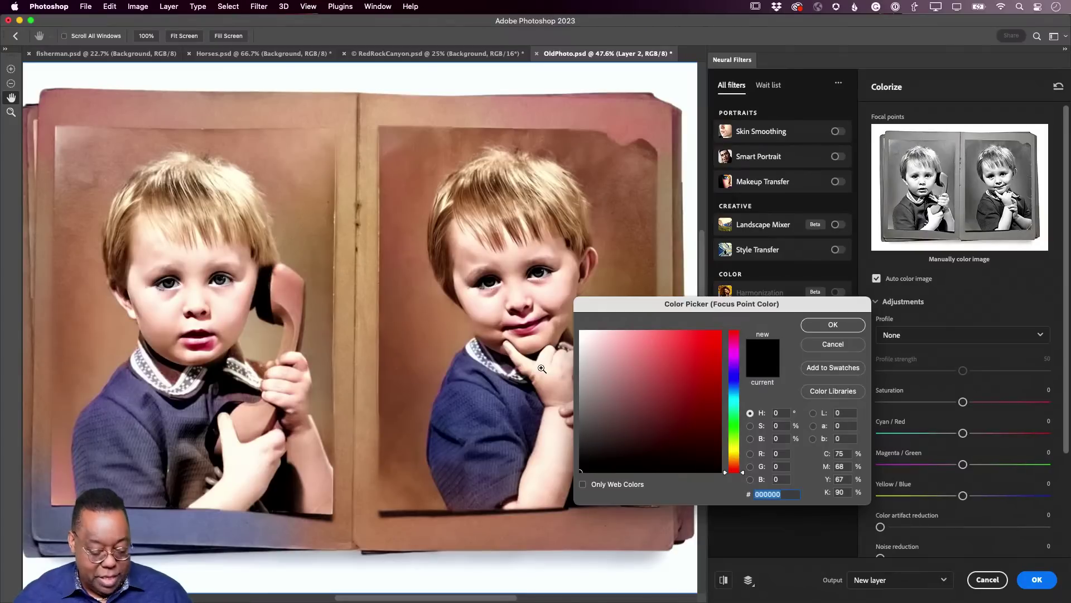
pyautogui.click(733, 379)
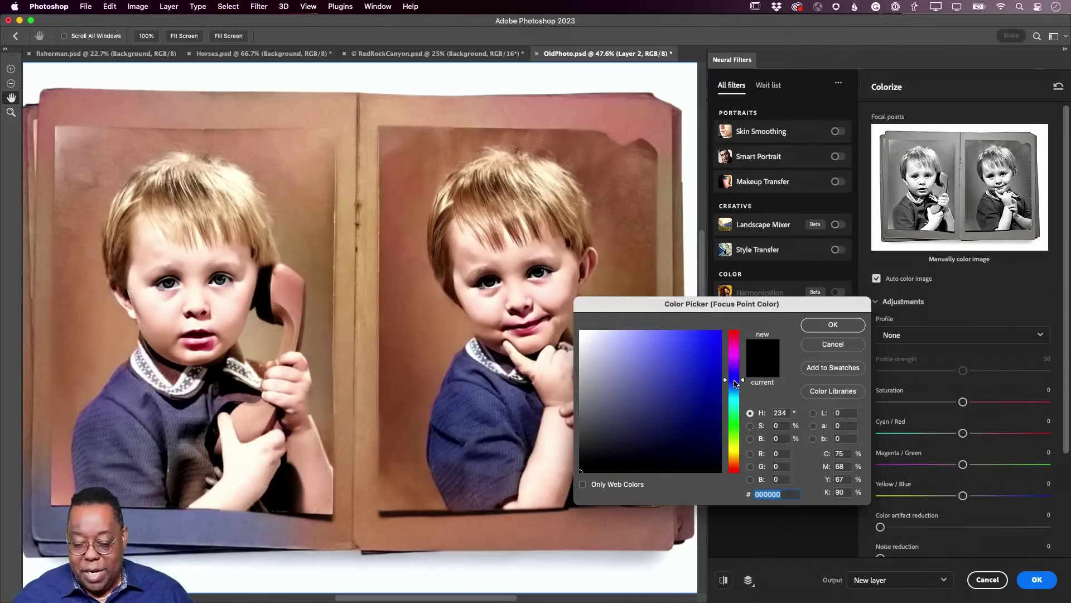
pyautogui.click(693, 396)
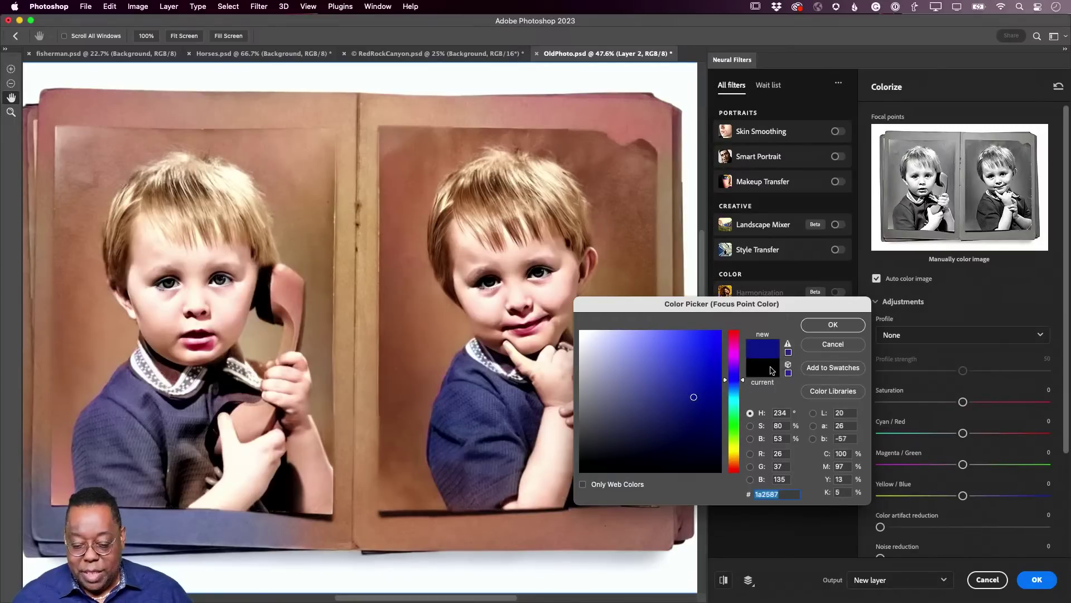
pyautogui.click(817, 325)
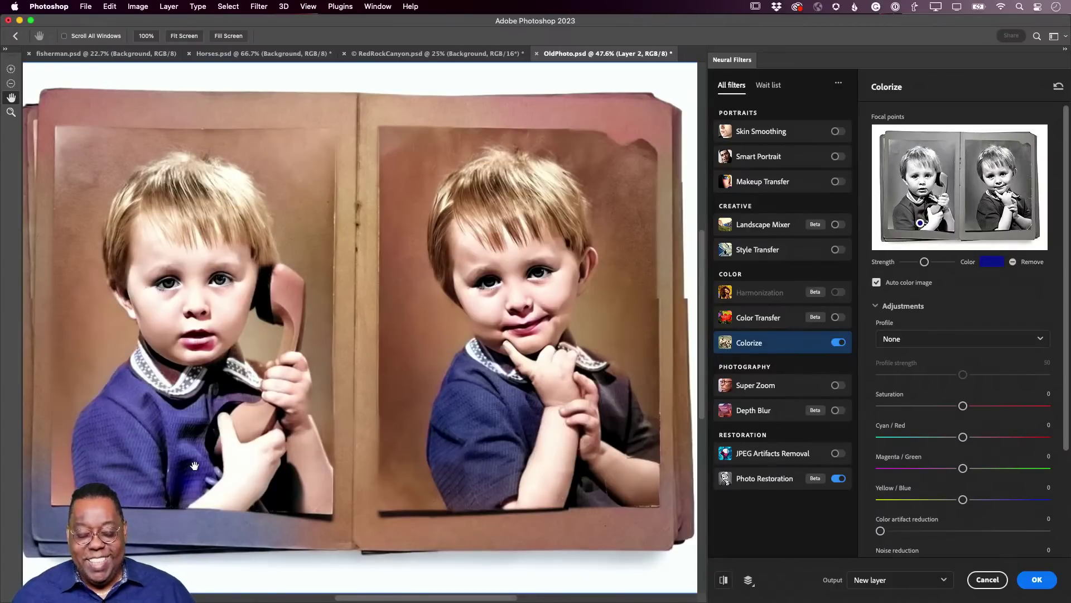
# - Add two more blue focal points on the other portrait's shirt and apply the filters as a new layer
pyautogui.click(1022, 206)
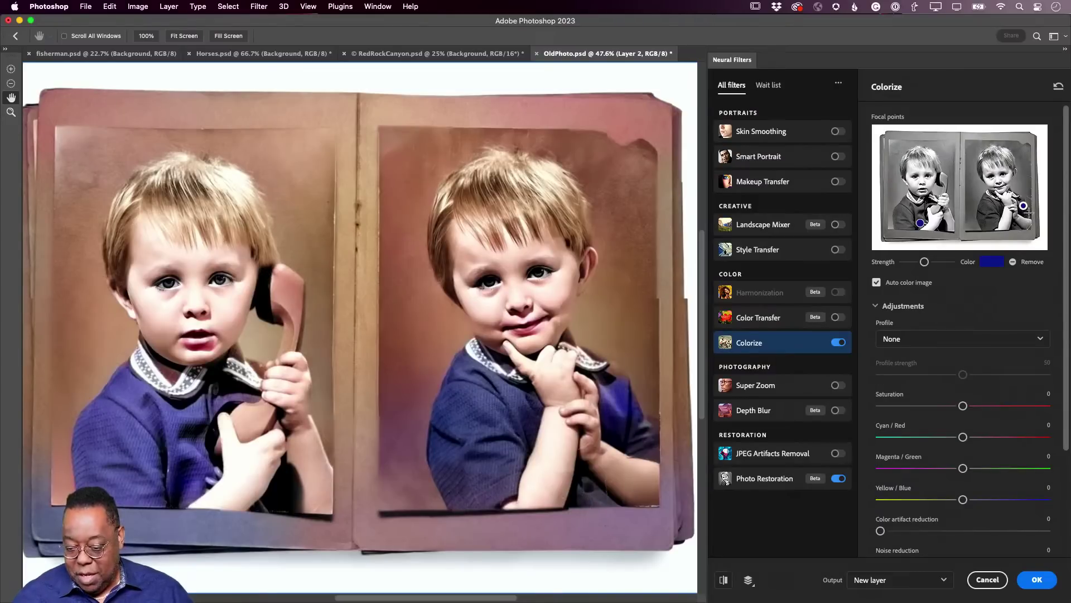
pyautogui.click(1012, 226)
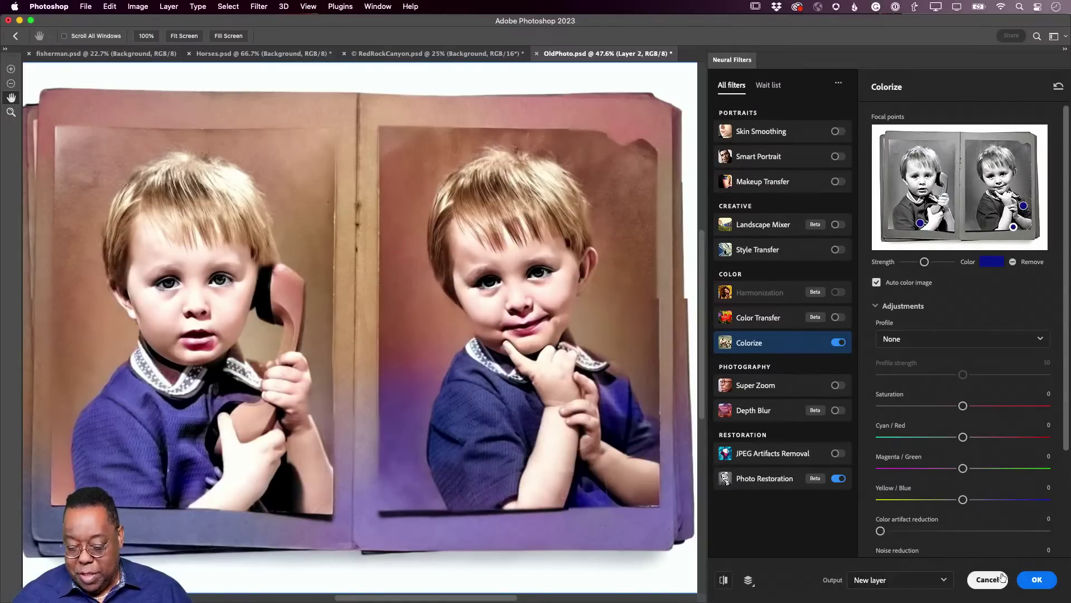
pyautogui.click(1036, 580)
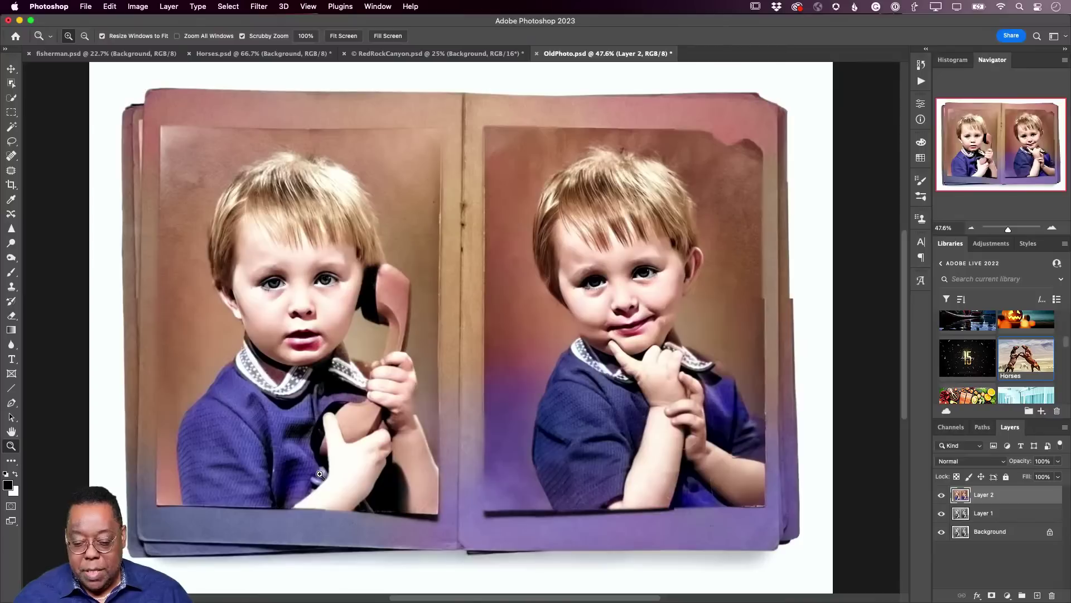
# - Compare the original, restored and colorized versions by hiding and reshowing Layer 2 and Layer 1
pyautogui.click(942, 495)
pyautogui.click(942, 514)
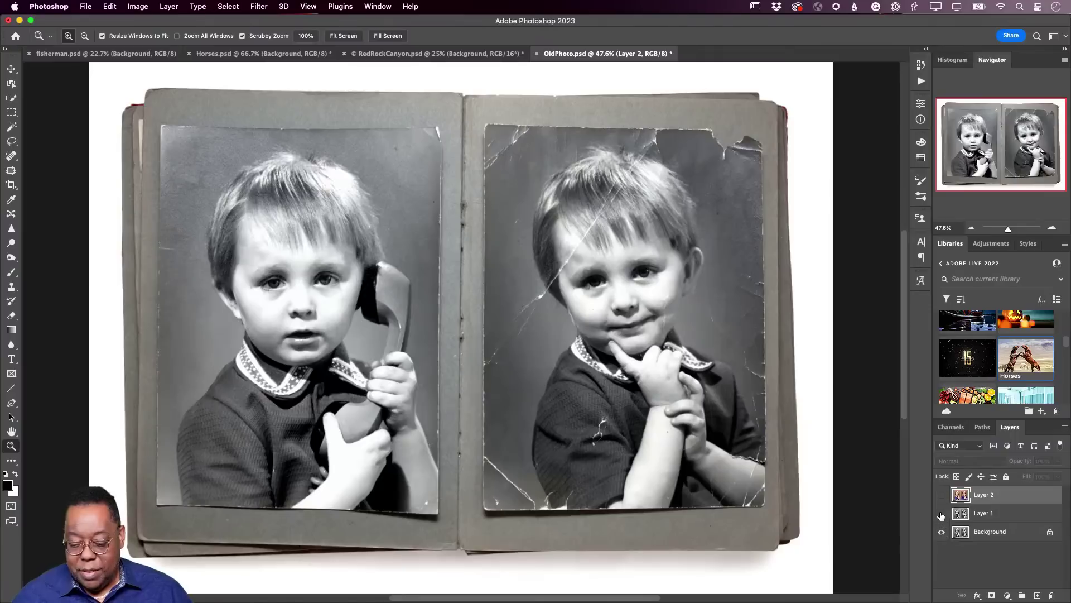
pyautogui.click(941, 513)
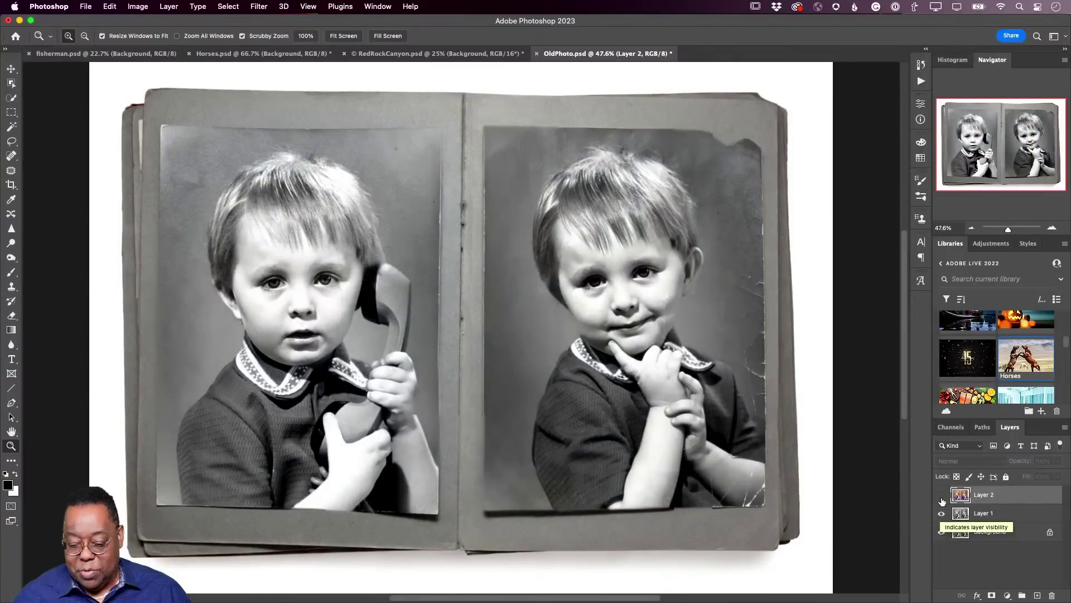
pyautogui.click(941, 495)
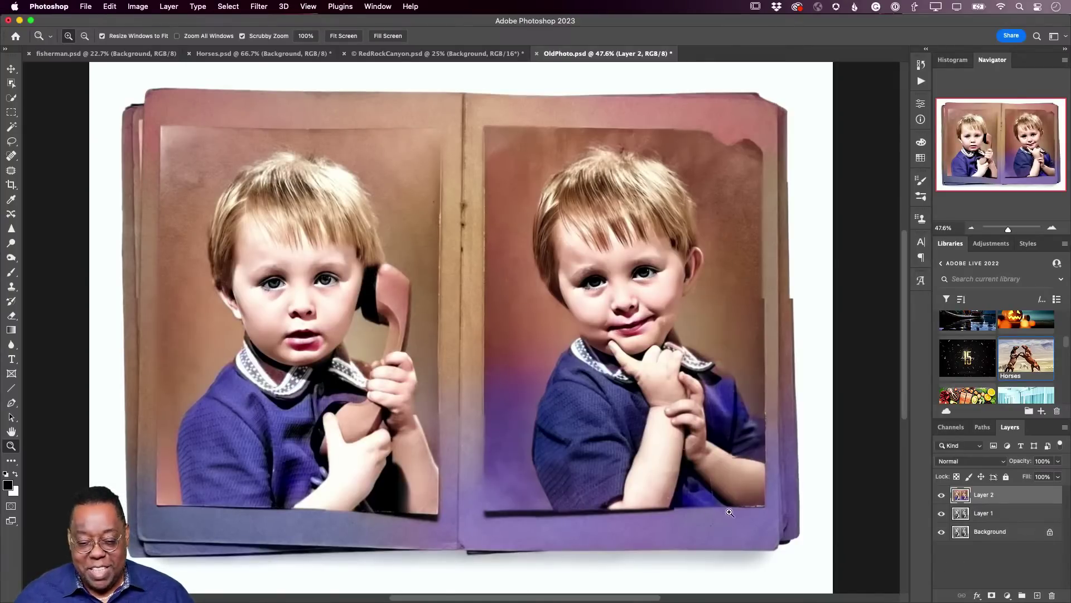
# - Open IMG_0478.DNG from the Raw Files folder in Camera Raw and reset its settings to default
pyautogui.click(84, 7)
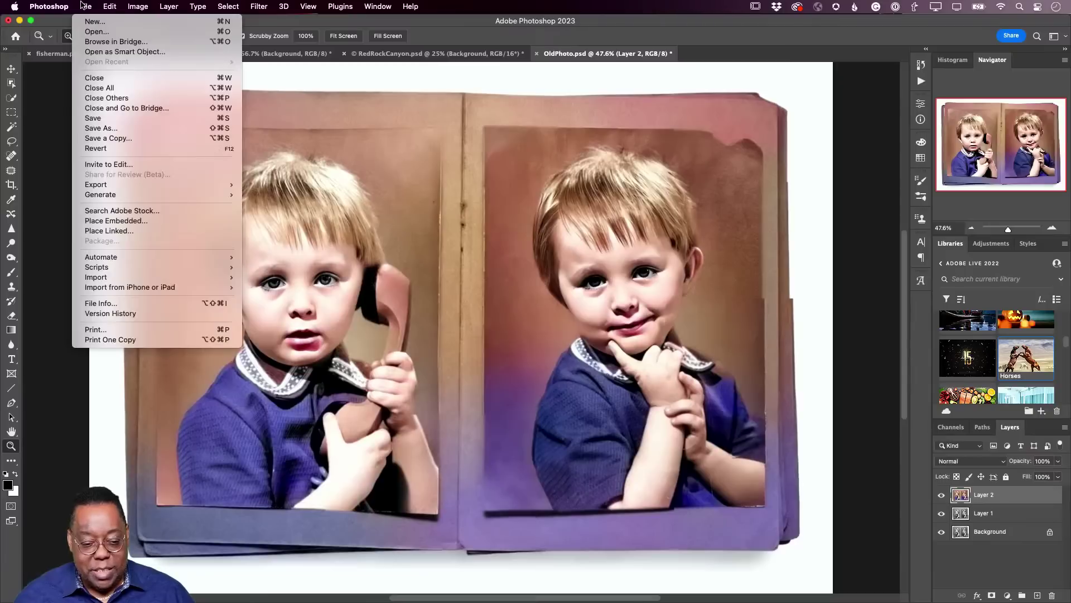
pyautogui.click(431, 223)
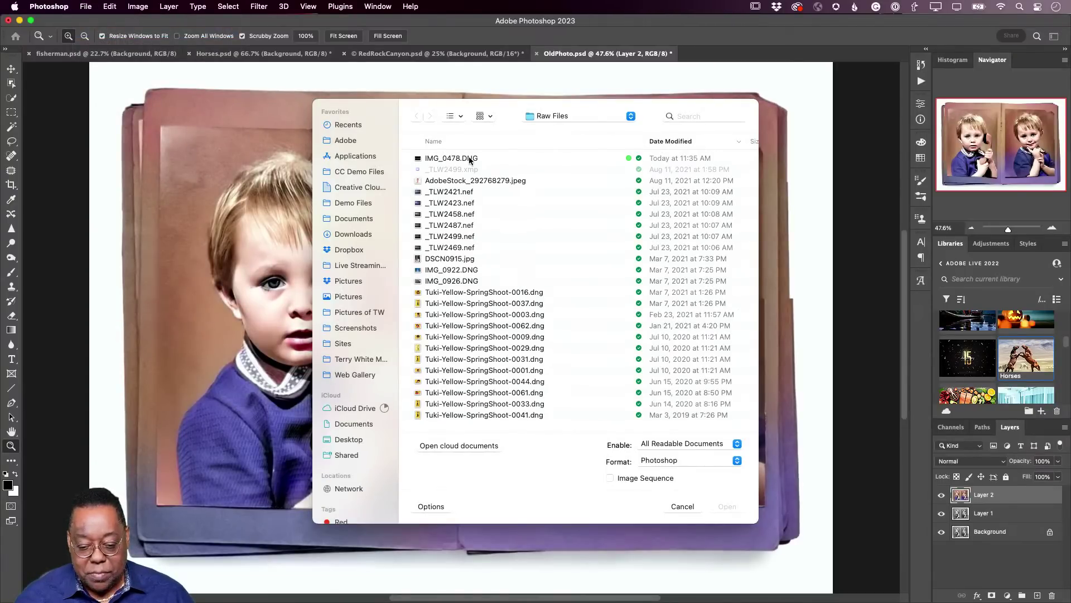
pyautogui.doubleClick(470, 159)
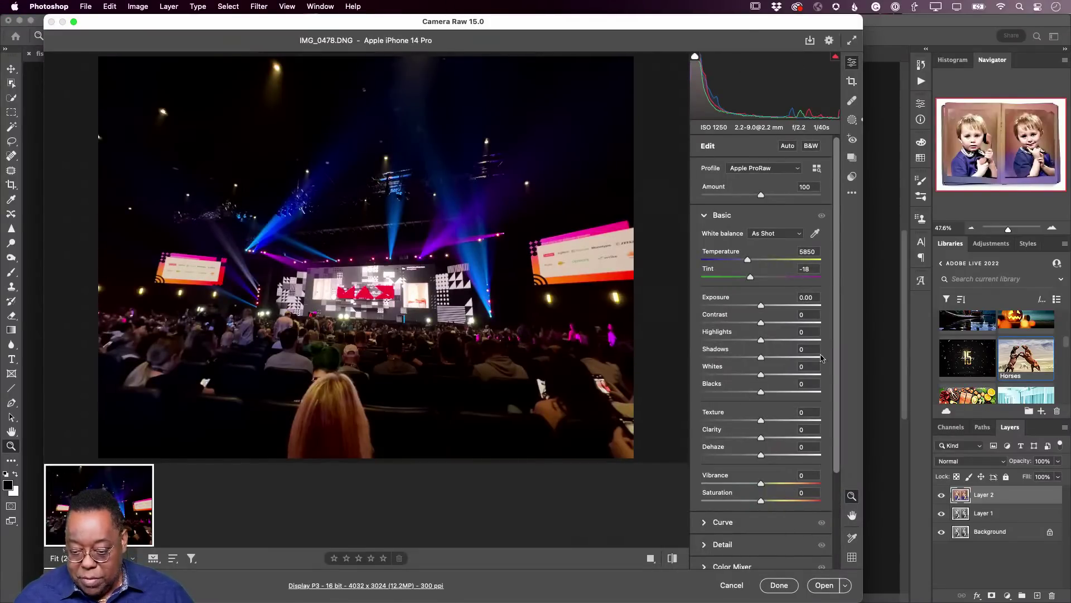
pyautogui.click(852, 193)
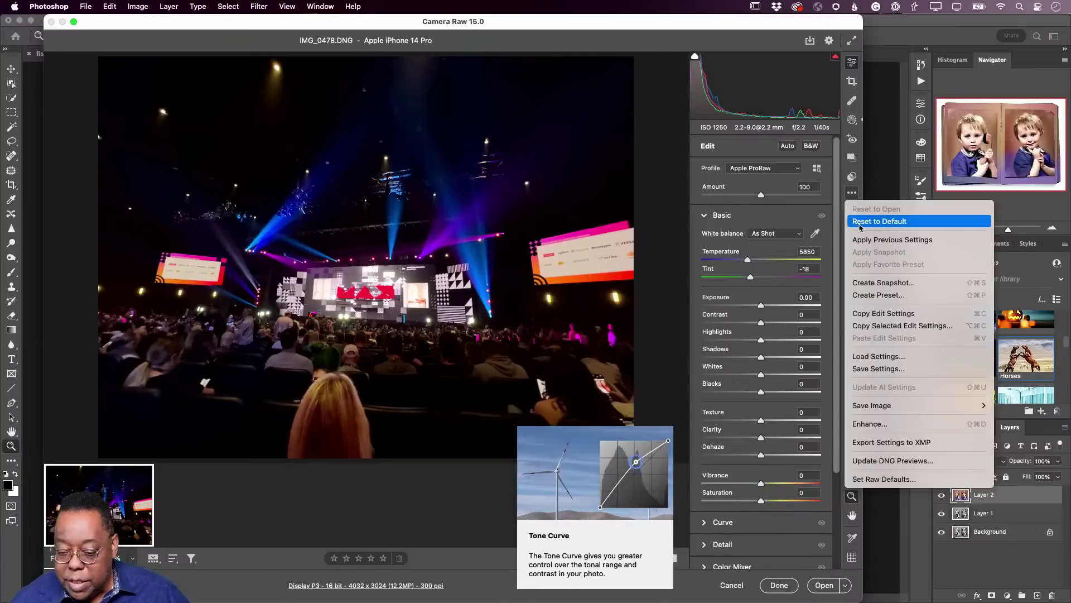
pyautogui.click(874, 221)
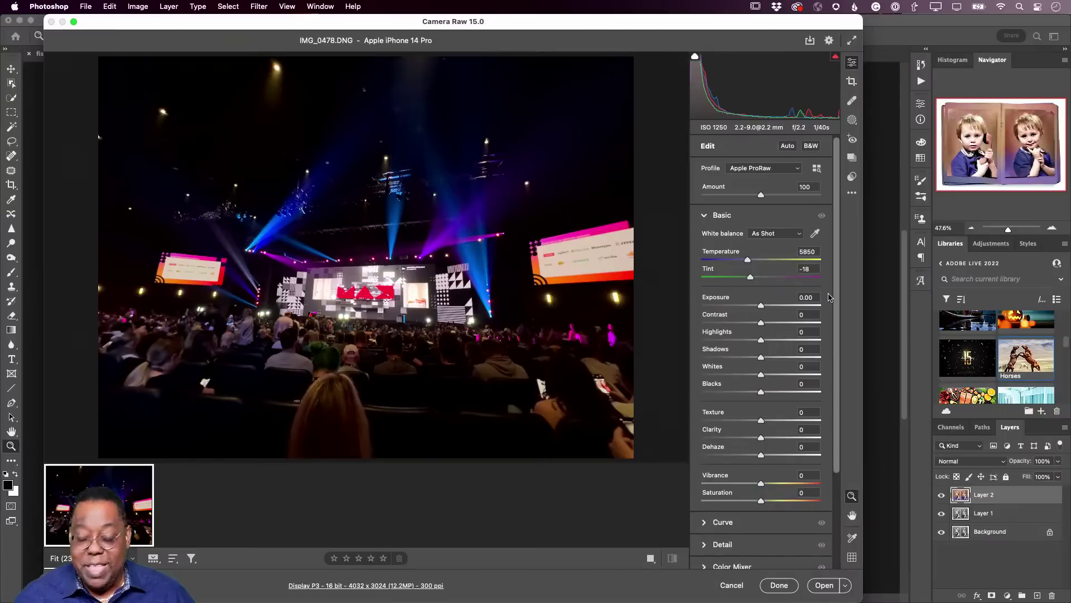
# - Create an Objects mask by brushing over the long-haired person in the foreground of the concert photo
pyautogui.click(854, 124)
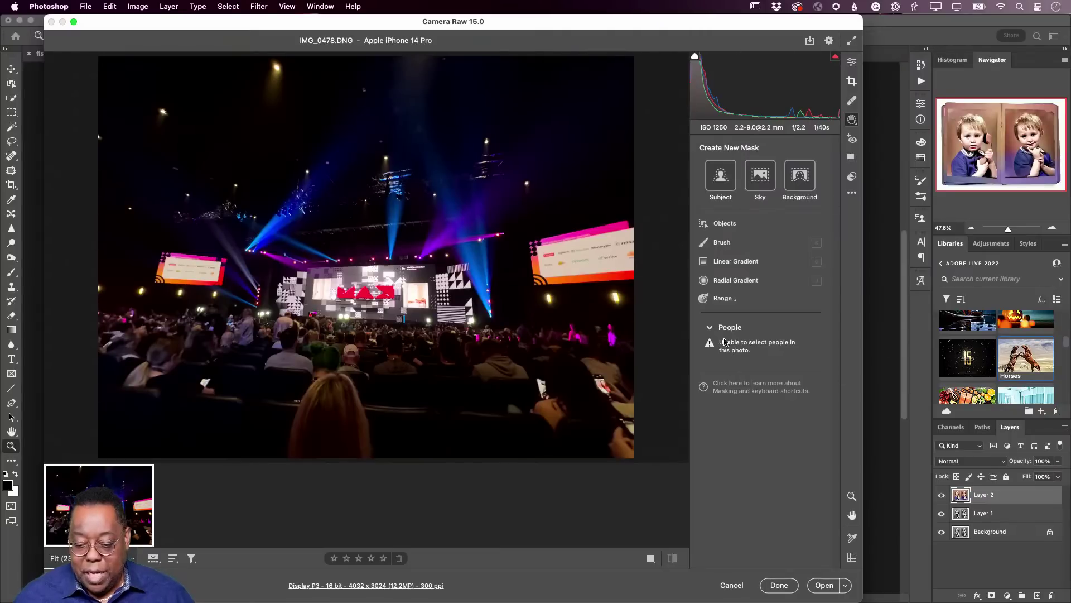
pyautogui.click(703, 222)
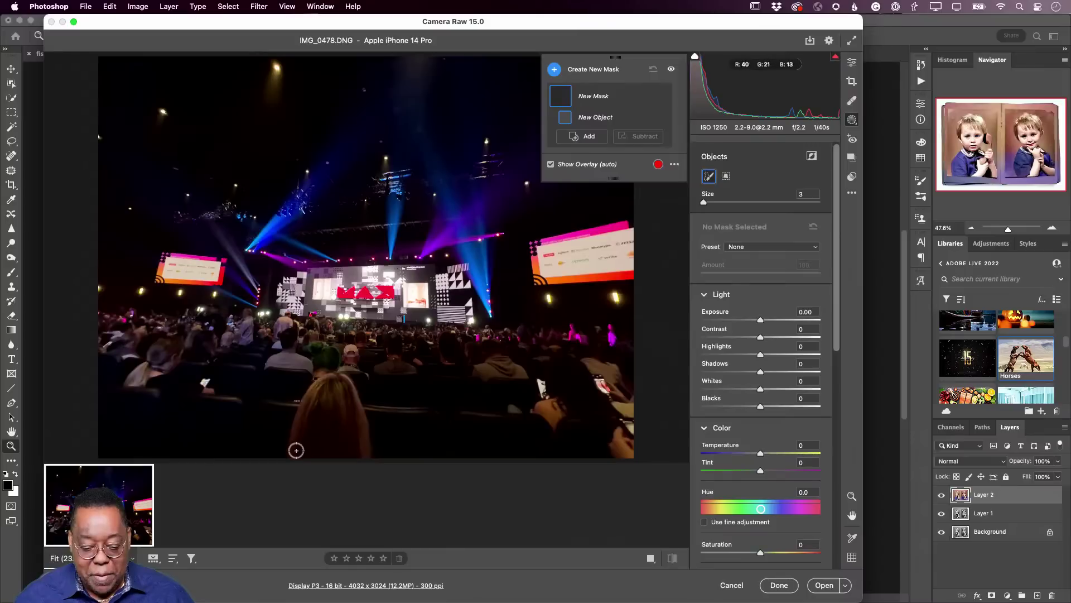
pyautogui.moveTo(292, 454)
pyautogui.mouseDown()
pyautogui.moveTo(313, 392)
pyautogui.moveTo(335, 377)
pyautogui.moveTo(350, 383)
pyautogui.moveTo(369, 458)
pyautogui.moveTo(290, 452)
pyautogui.moveTo(366, 445)
pyautogui.moveTo(339, 411)
pyautogui.mouseUp()
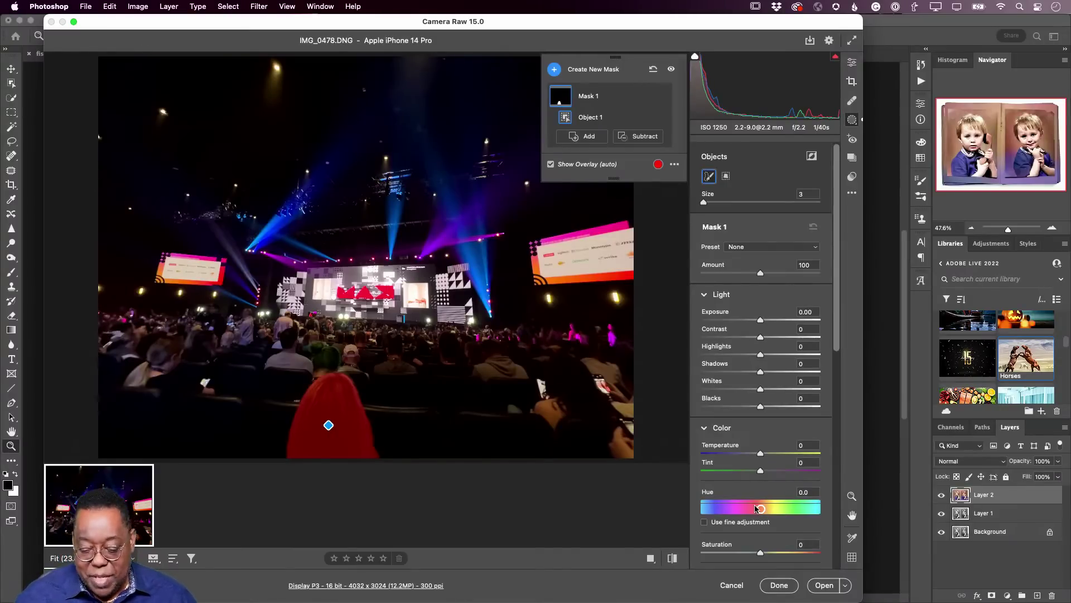
# - Brighten the masked person by raising the mask's curve at a highlight point and at input 69, output 107, and cancel Camera Raw
pyautogui.scroll(-5, 758, 490)
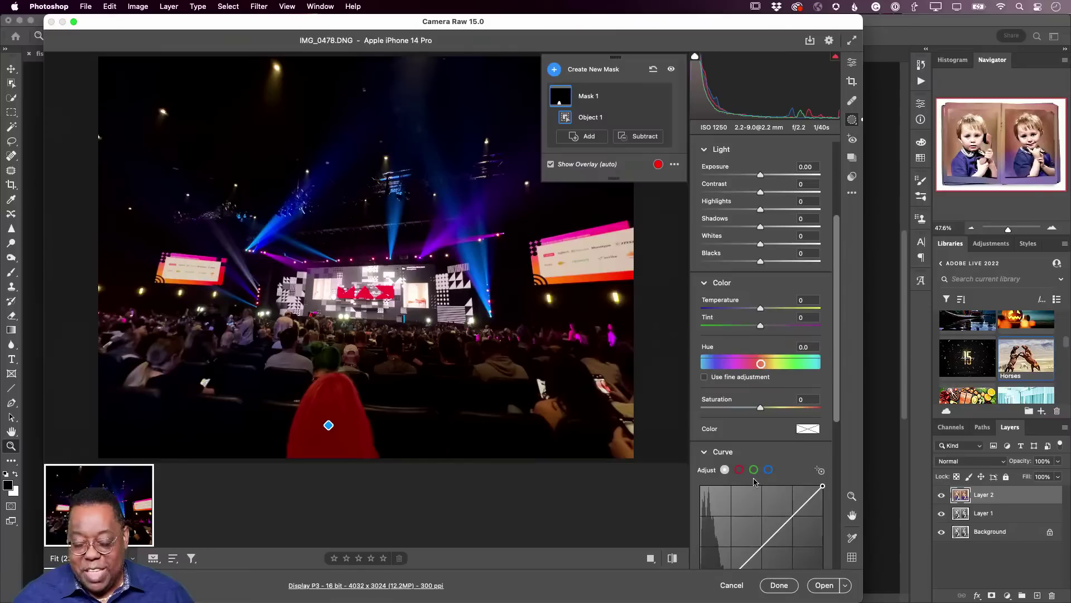
pyautogui.scroll(-3, 753, 481)
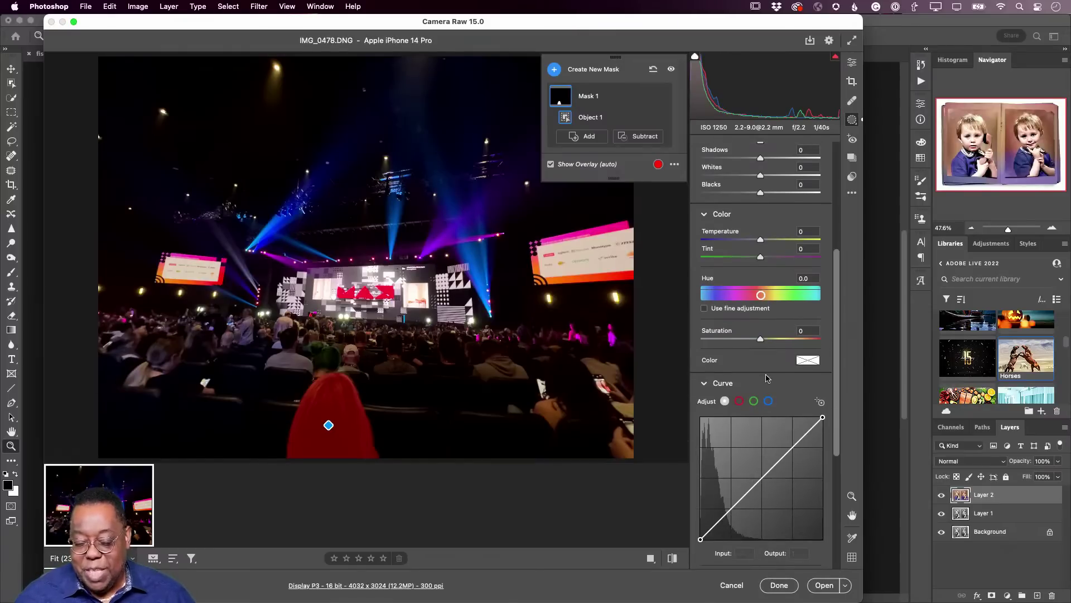
pyautogui.moveTo(727, 511)
pyautogui.mouseDown()
pyautogui.moveTo(727, 484)
pyautogui.moveTo(732, 497)
pyautogui.mouseUp()
pyautogui.moveTo(790, 443); pyautogui.dragTo(797, 429)
pyautogui.moveTo(732, 496); pyautogui.dragTo(733, 488)
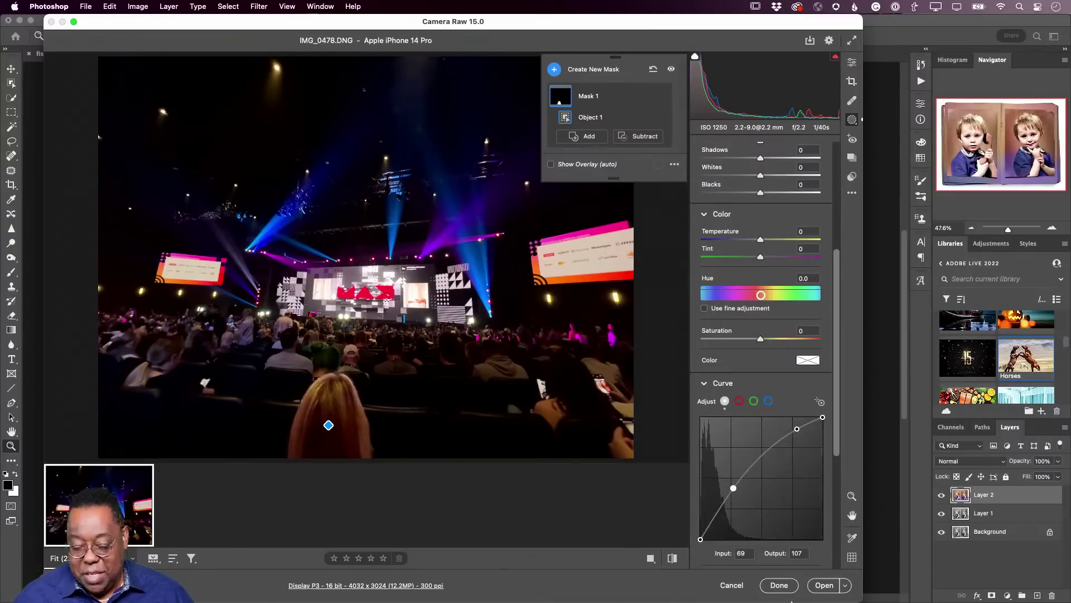
pyautogui.click(731, 585)
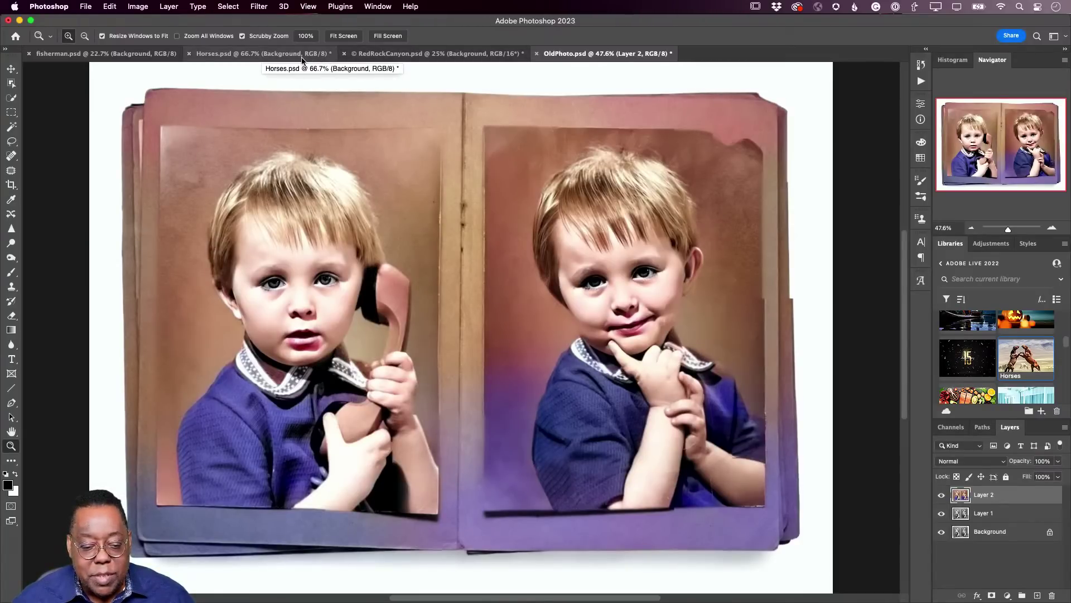
# - Switch to Horses.psd and check its image size with the width and height shown in pixels
pyautogui.click(302, 54)
pyautogui.click(197, 5)
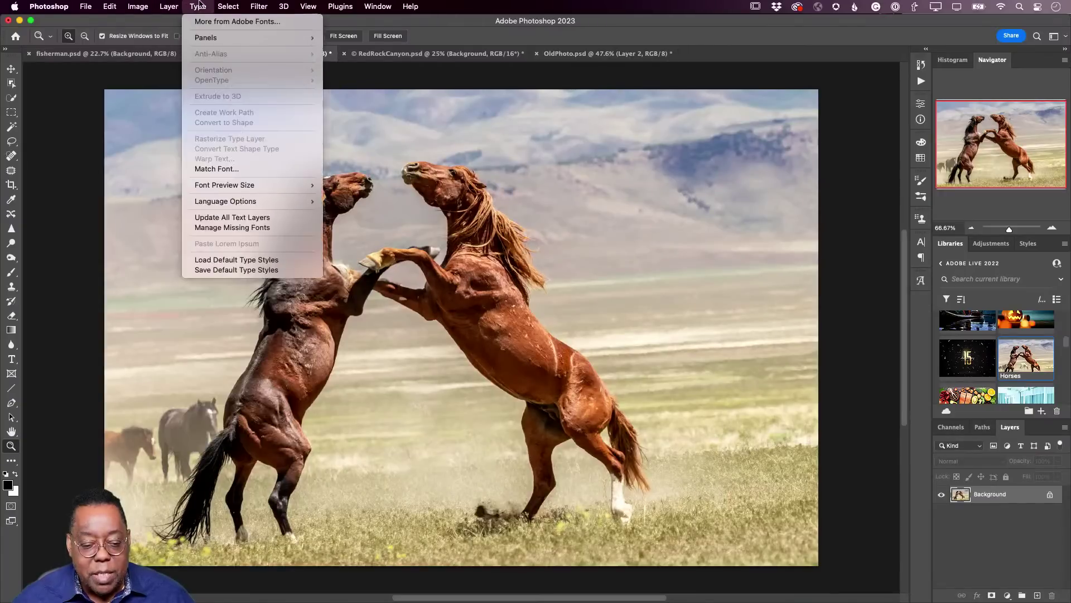
pyautogui.moveTo(219, 3)
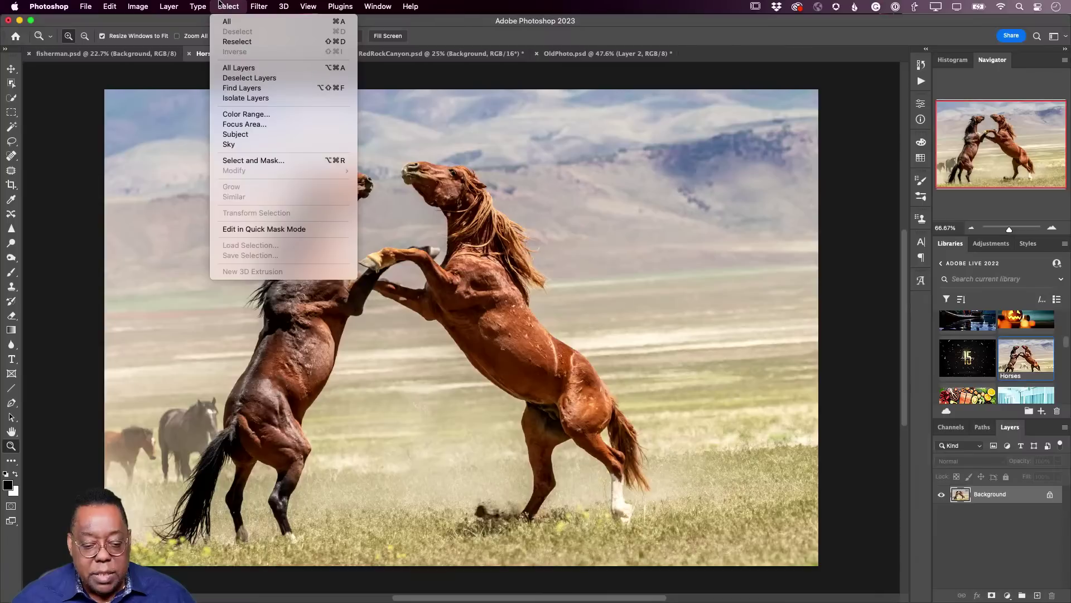
pyautogui.moveTo(181, 7)
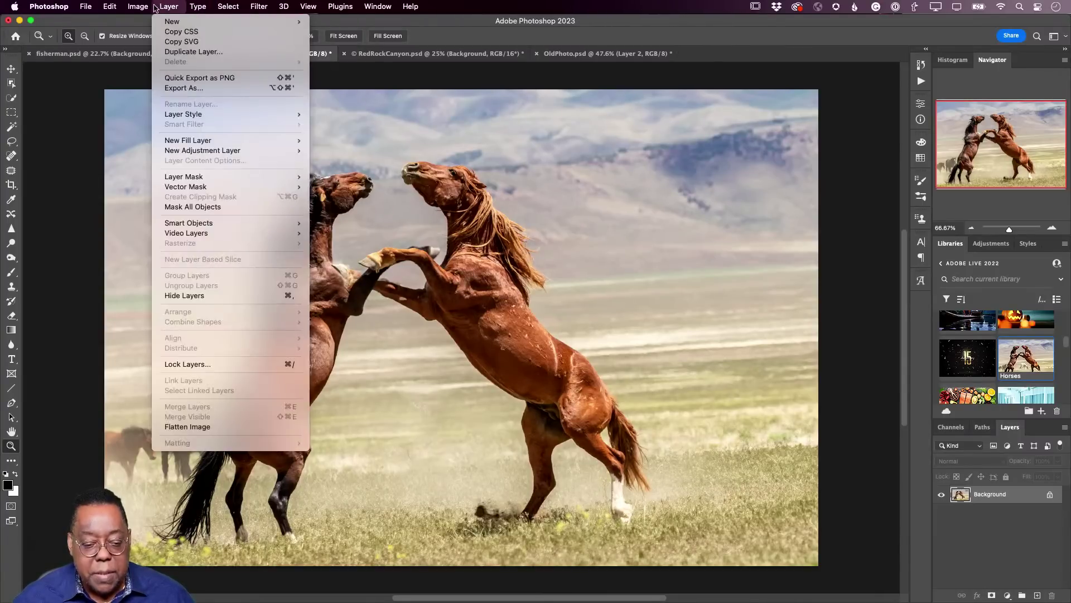
pyautogui.moveTo(138, 6)
pyautogui.click(157, 94)
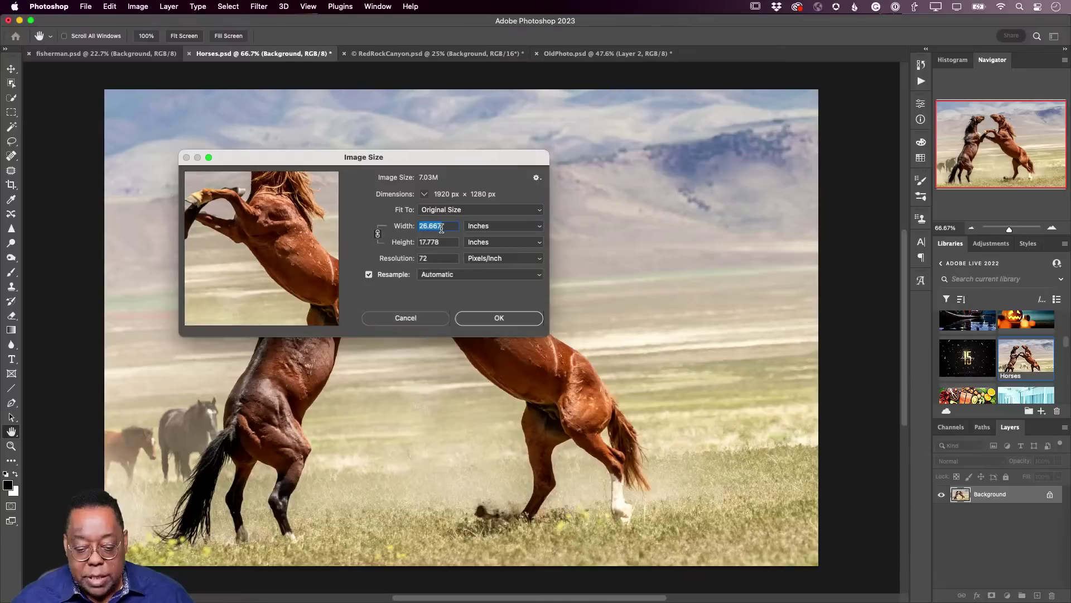
pyautogui.click(477, 228)
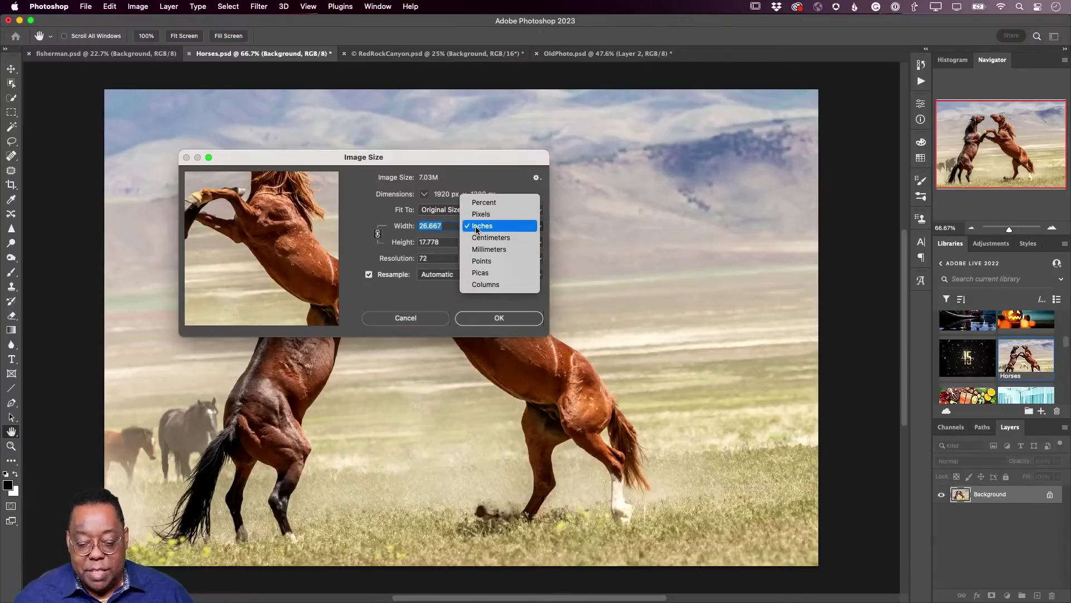
pyautogui.click(480, 214)
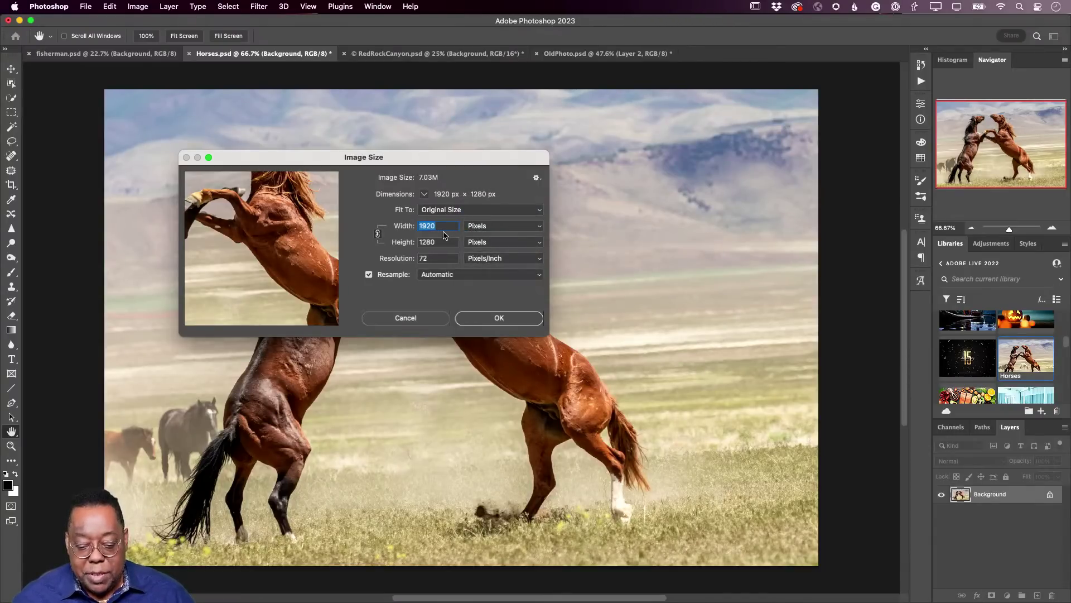
pyautogui.click(487, 320)
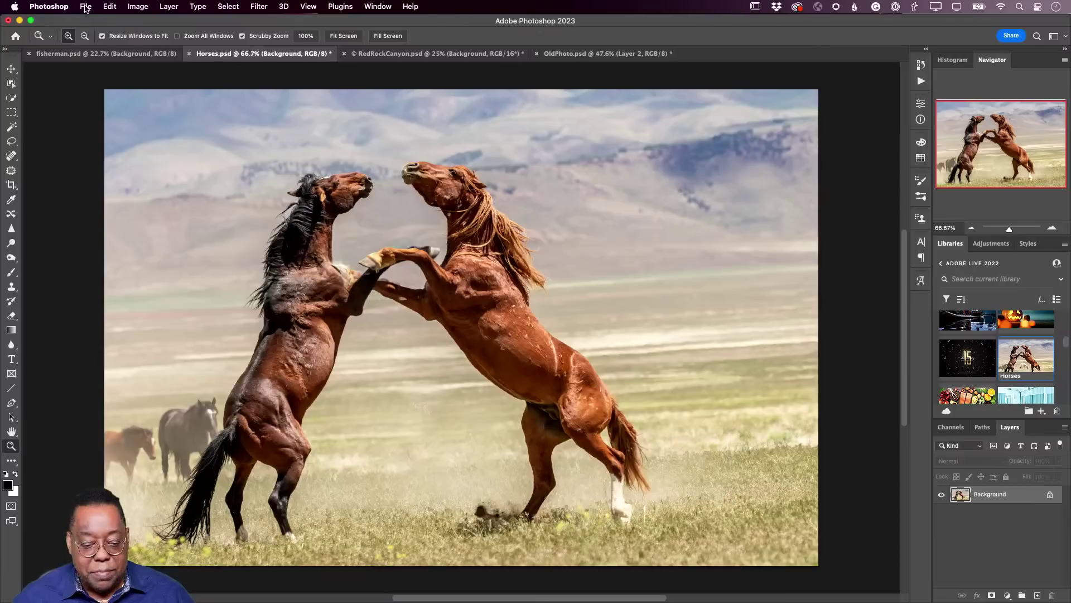
# - Save the horses image to Creative Cloud as a cloud document named Horses and dismiss the autosave tip
pyautogui.click(86, 7)
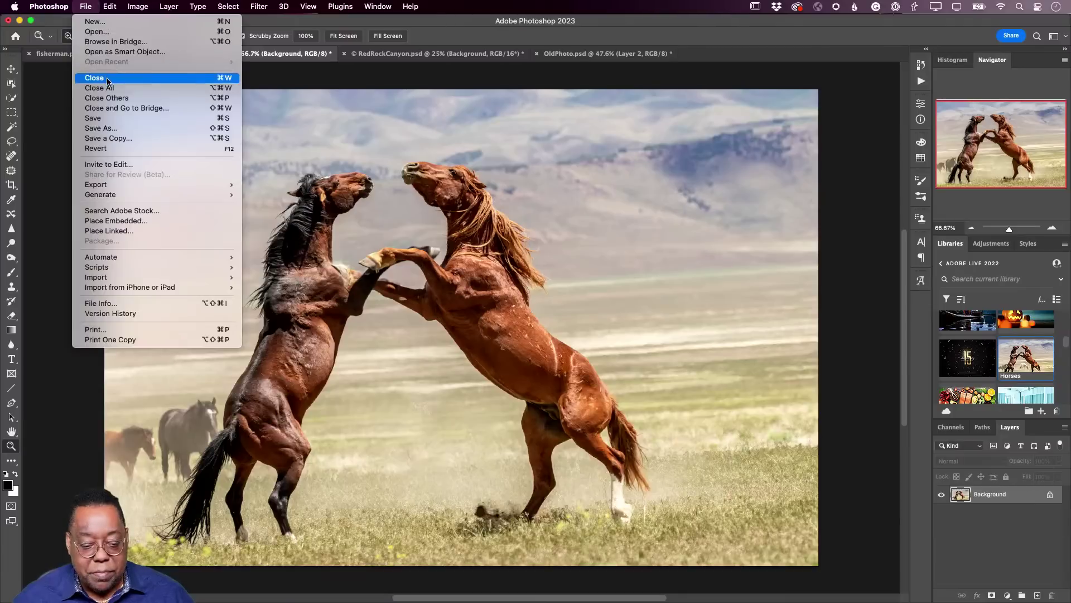
pyautogui.click(127, 130)
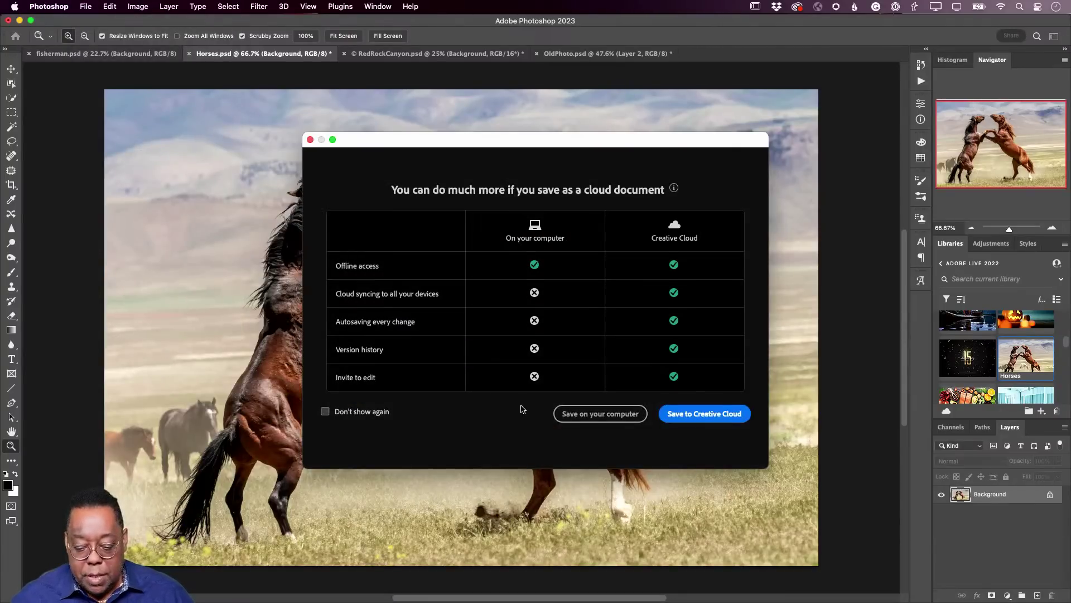
pyautogui.click(691, 419)
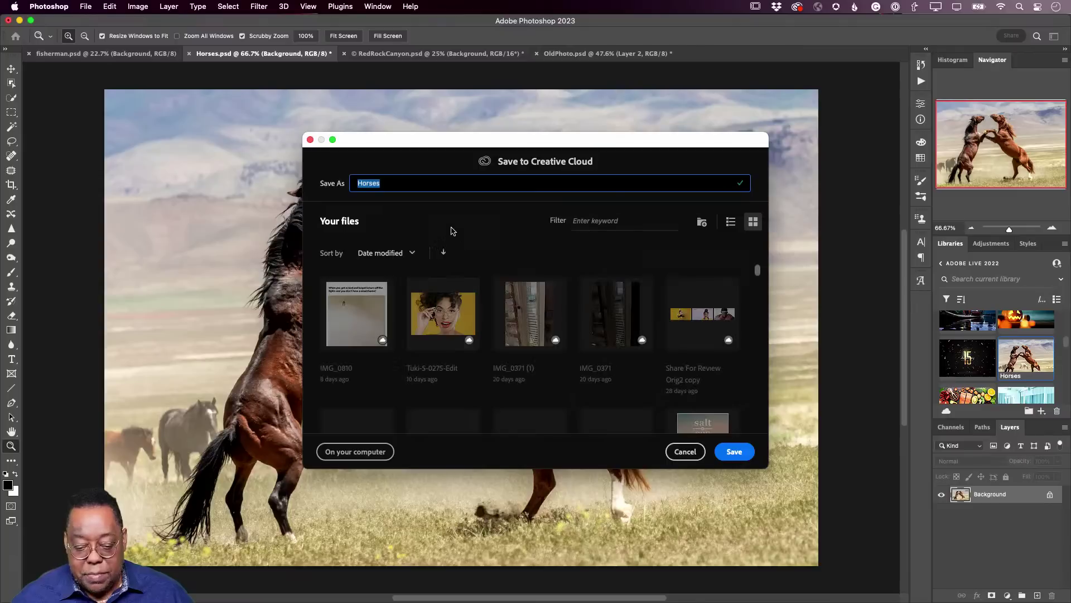
pyautogui.click(730, 452)
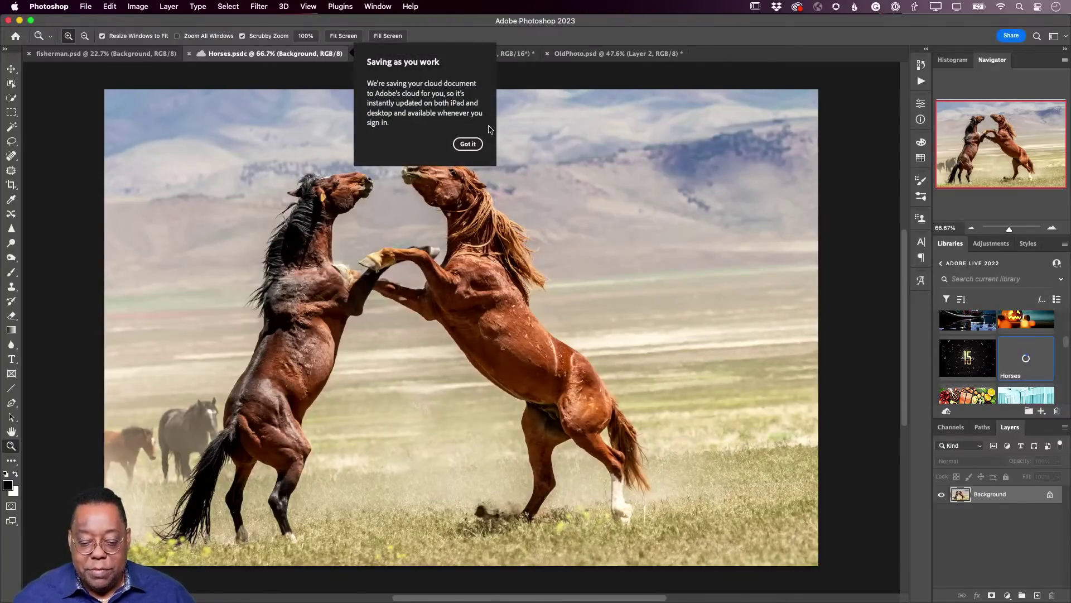
pyautogui.click(474, 145)
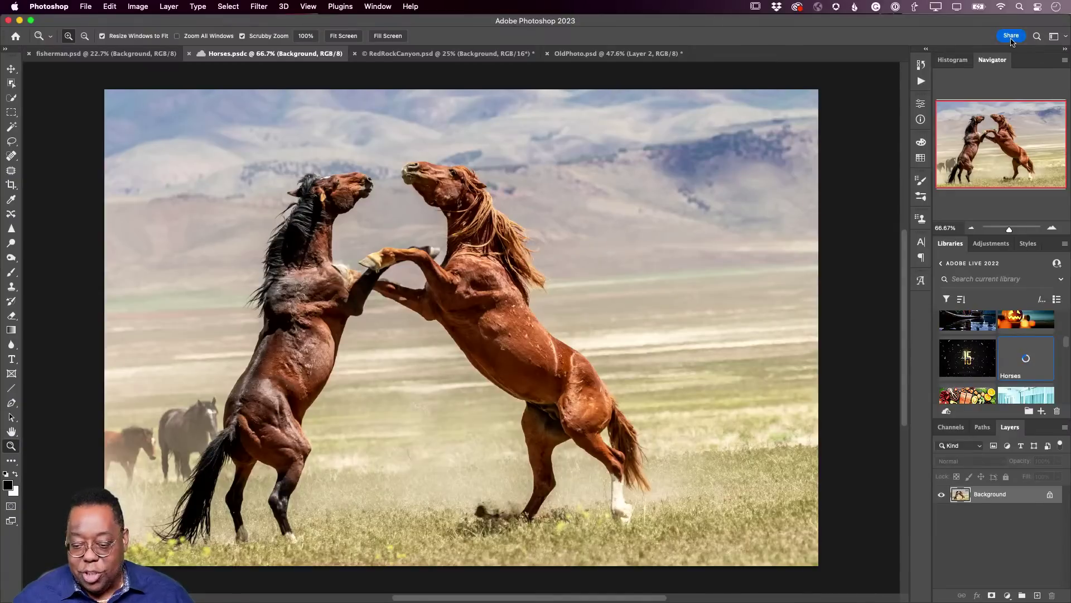
# - Create a Share for review link named Horses that anyone with the link can comment on, and copy the link
pyautogui.click(1011, 36)
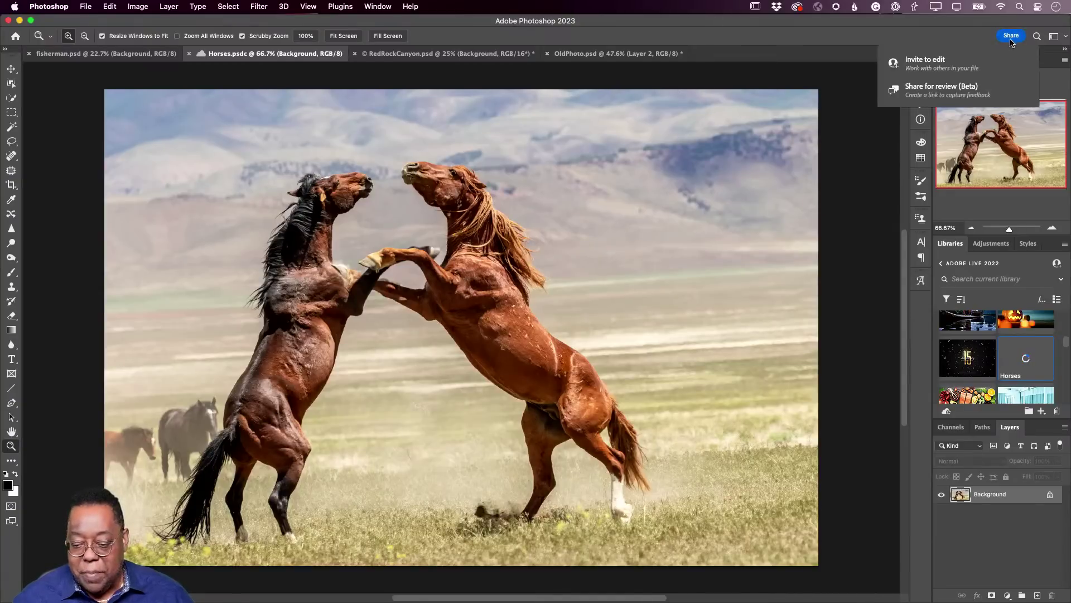
pyautogui.click(922, 96)
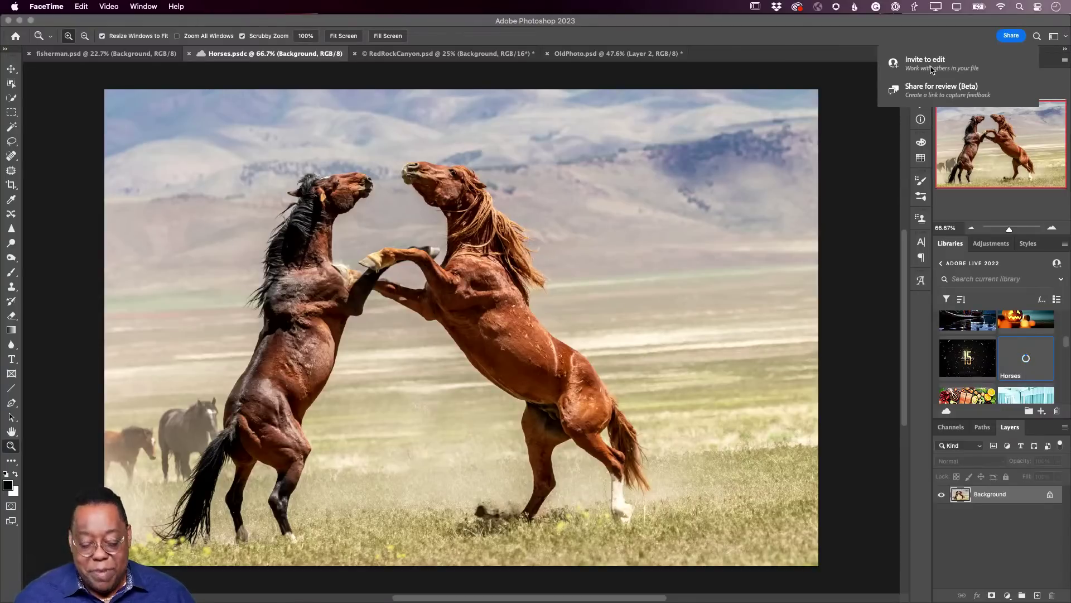
pyautogui.click(932, 70)
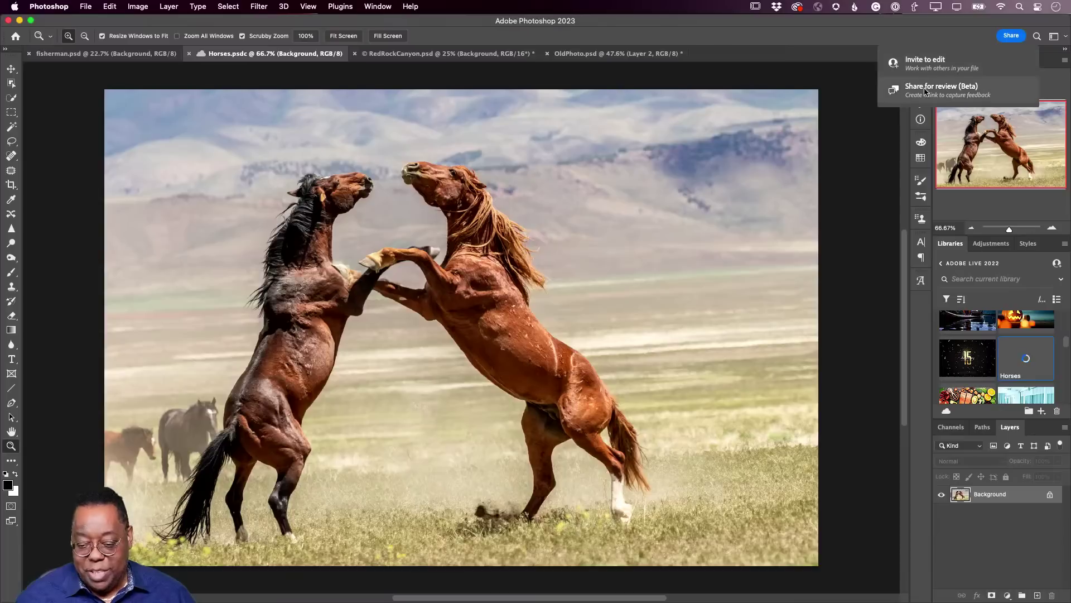
pyautogui.click(925, 91)
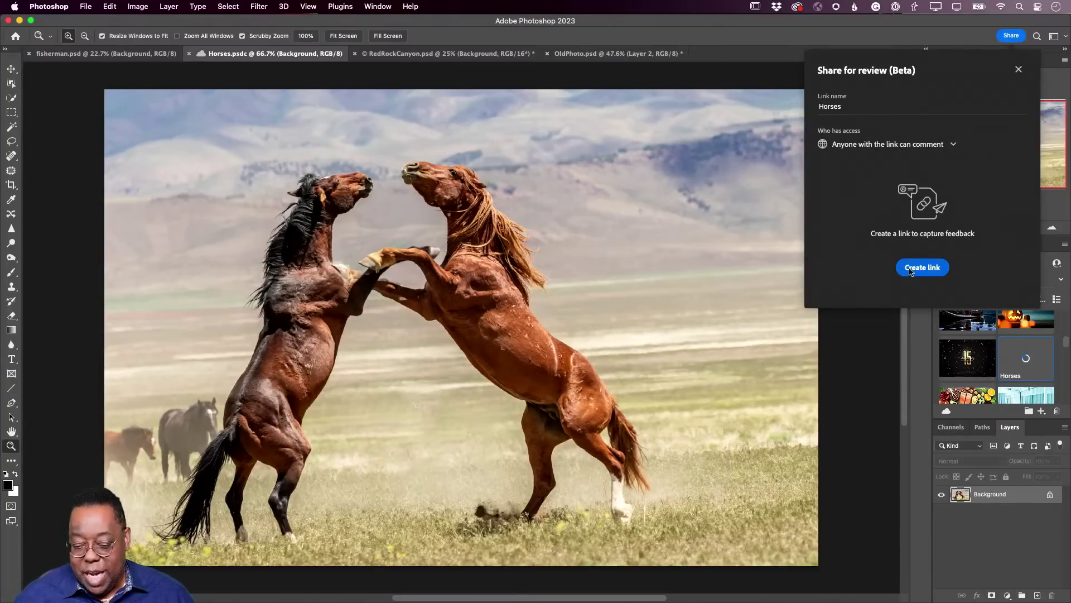
pyautogui.click(930, 272)
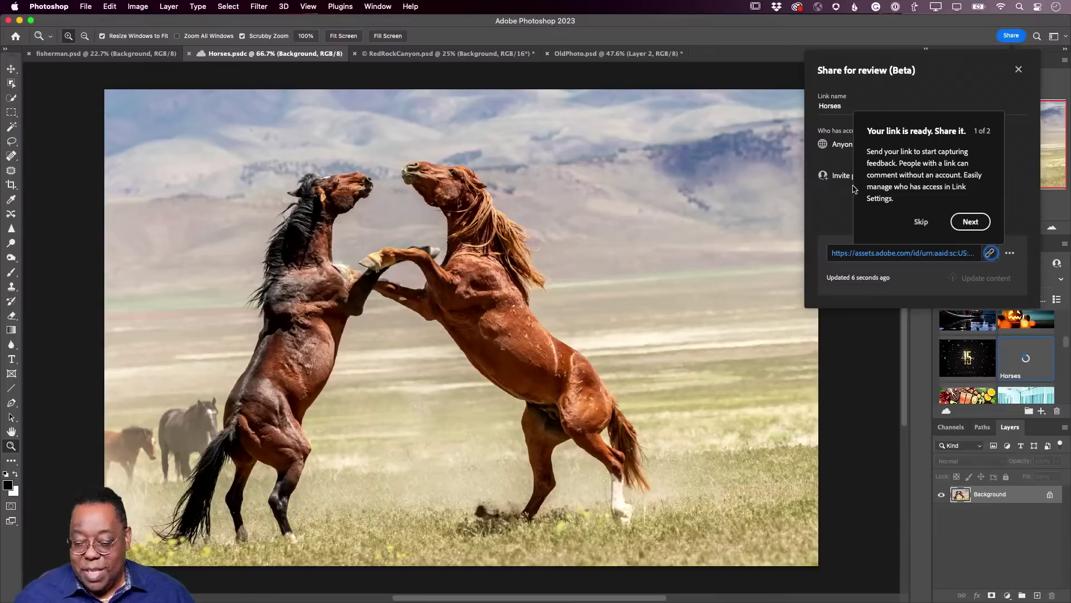
pyautogui.click(921, 221)
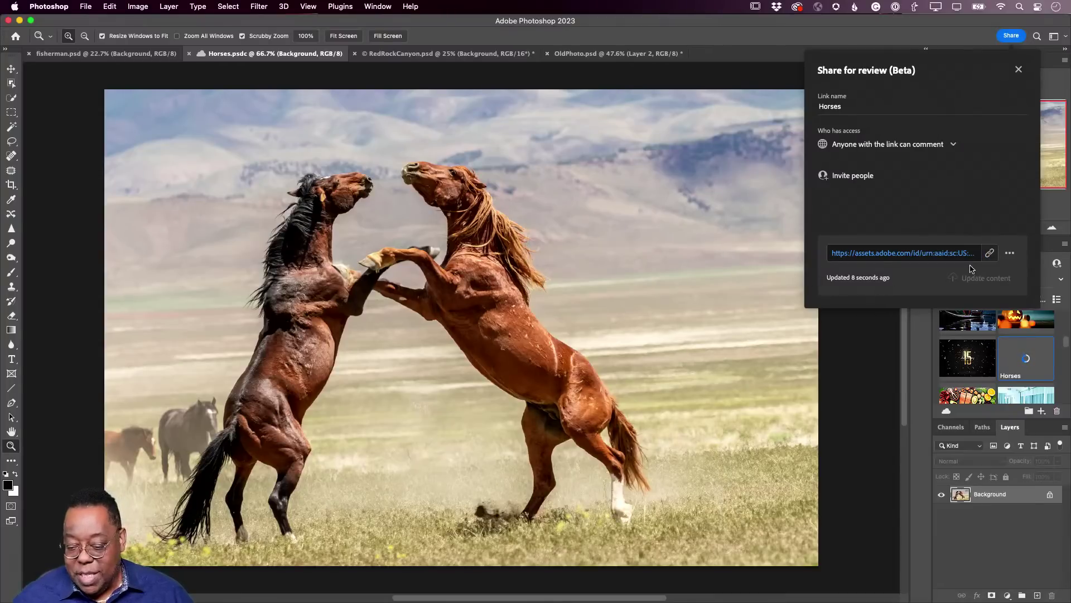
pyautogui.click(989, 254)
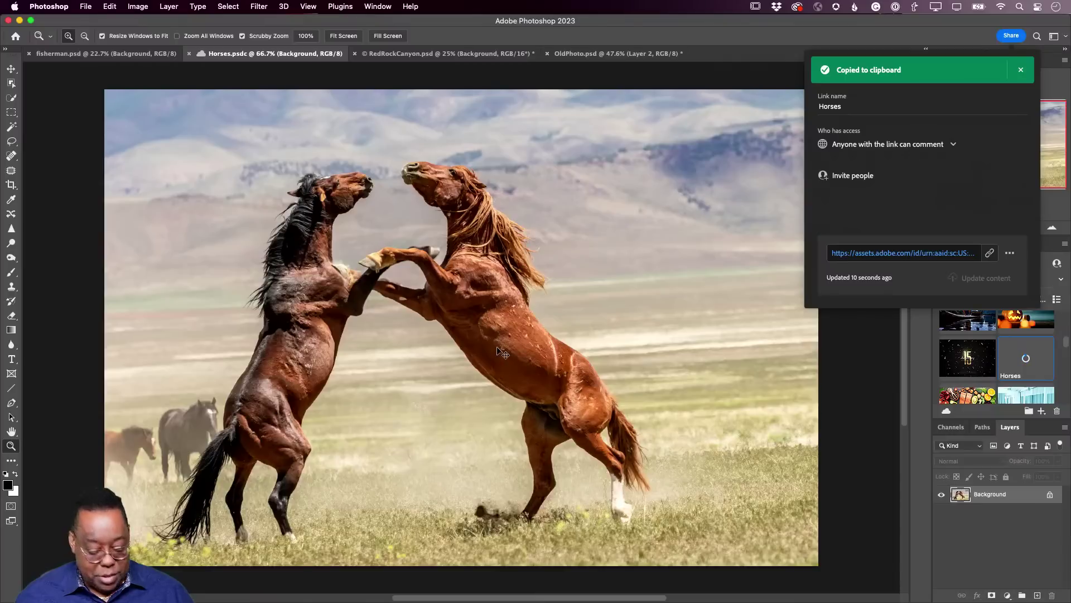
# - Switch to Google Chrome, widen its window to the full screen width and load the copied review link
pyautogui.moveTo(140, 592)
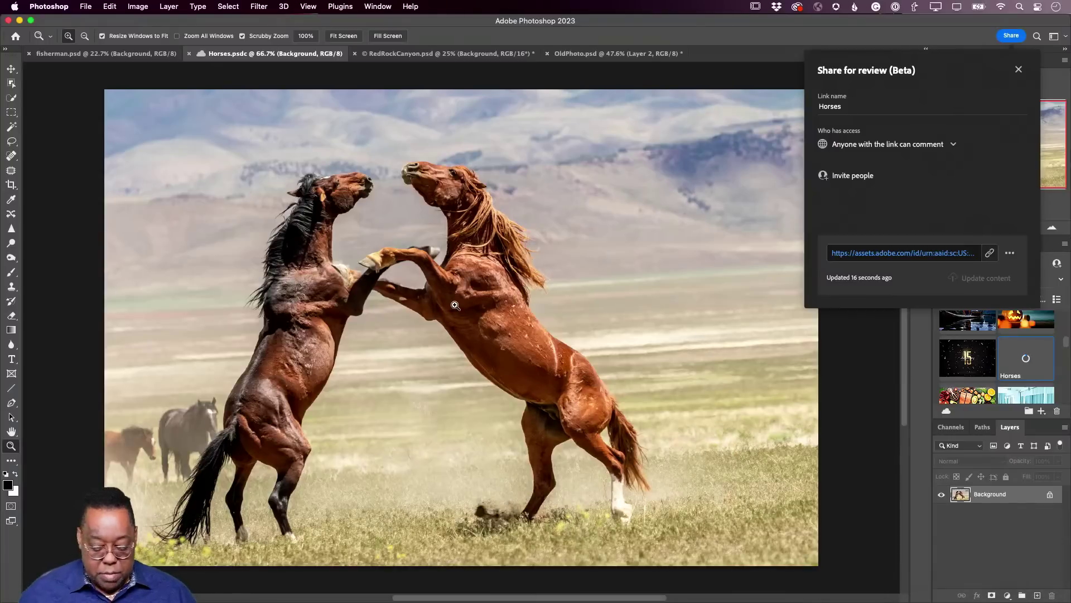
pyautogui.press('super+space')
pyautogui.write('chrom')
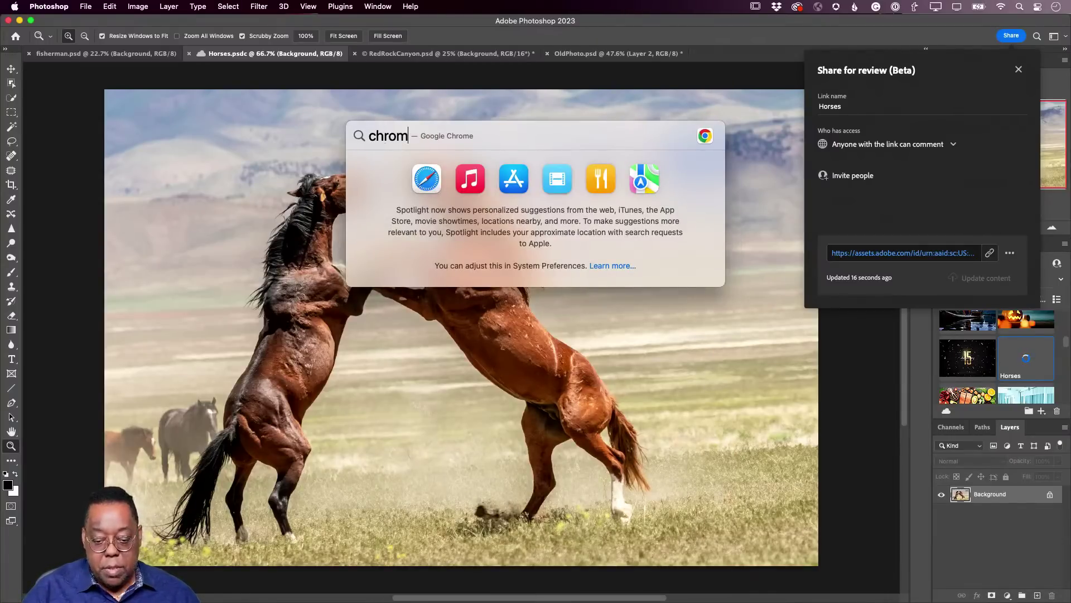
pyautogui.press('Return')
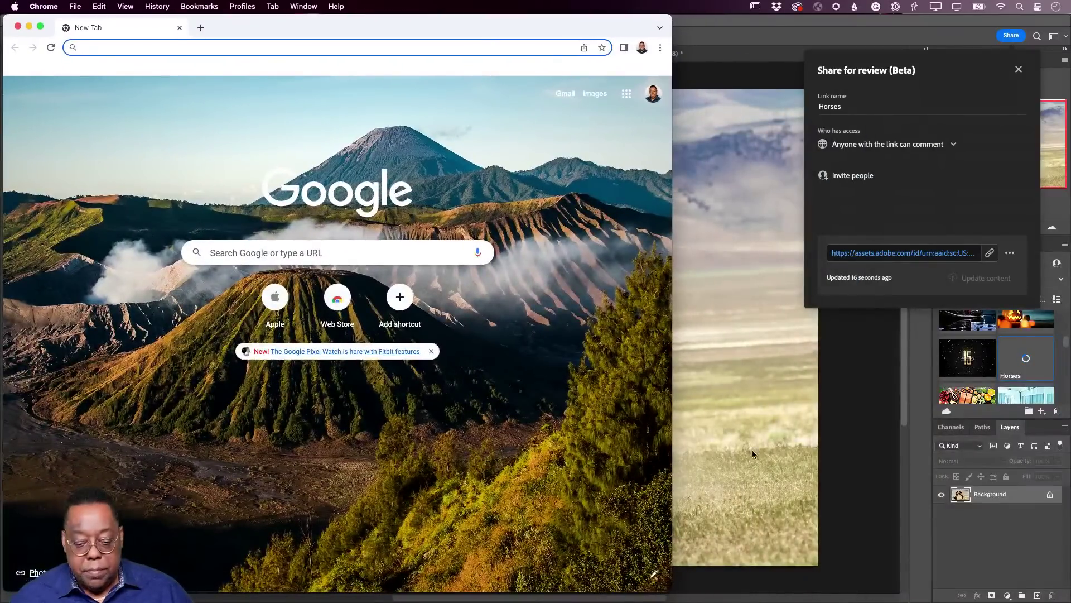
pyautogui.moveTo(671, 412); pyautogui.dragTo(1070, 412)
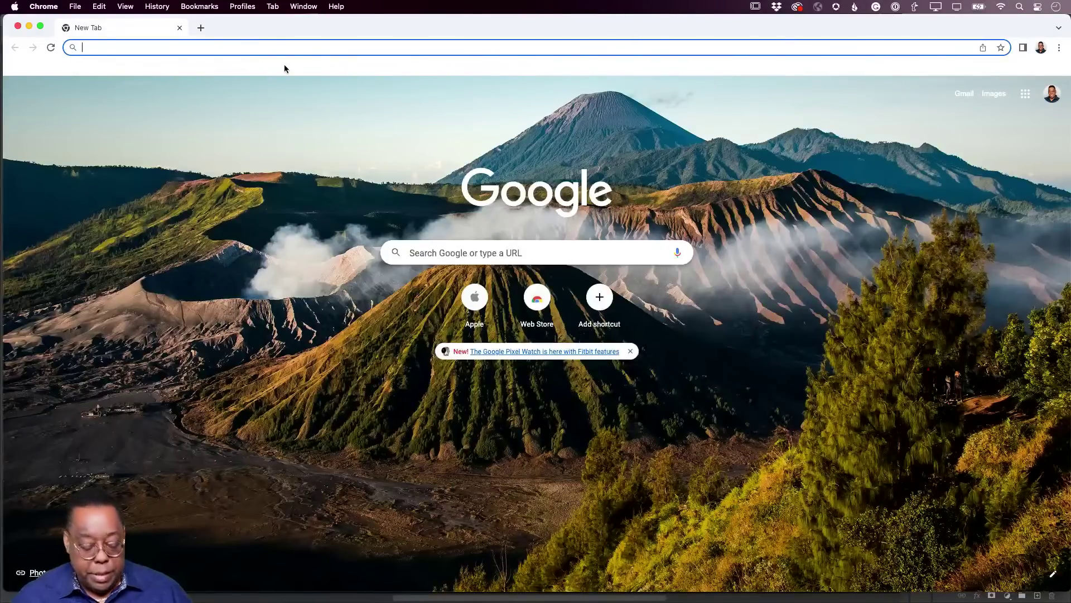
pyautogui.press('super+v')
pyautogui.press('Return')
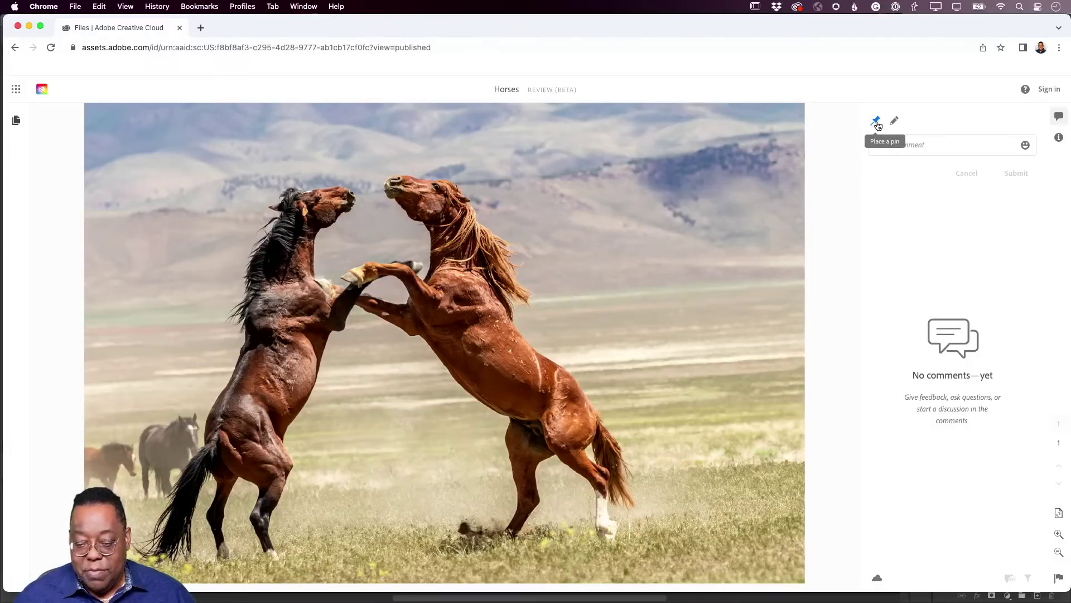
# - Draw a freehand outline around the two background horses and submit the comment "these horses are a distraction"
pyautogui.click(894, 121)
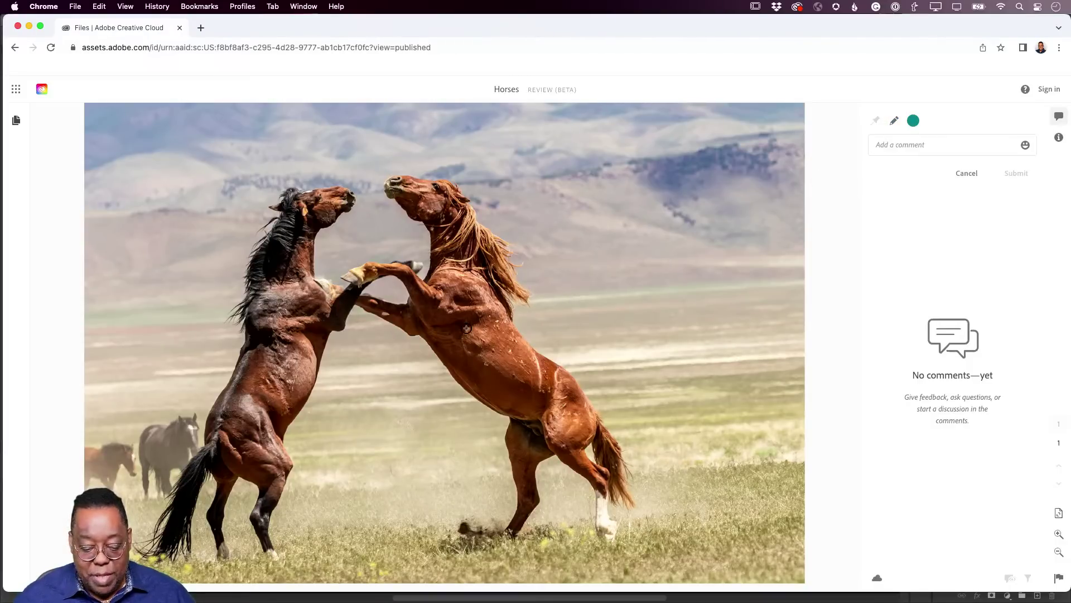
pyautogui.moveTo(162, 415)
pyautogui.mouseDown()
pyautogui.moveTo(91, 427)
pyautogui.moveTo(86, 441)
pyautogui.moveTo(141, 502)
pyautogui.moveTo(186, 462)
pyautogui.moveTo(202, 410)
pyautogui.moveTo(152, 412)
pyautogui.mouseUp()
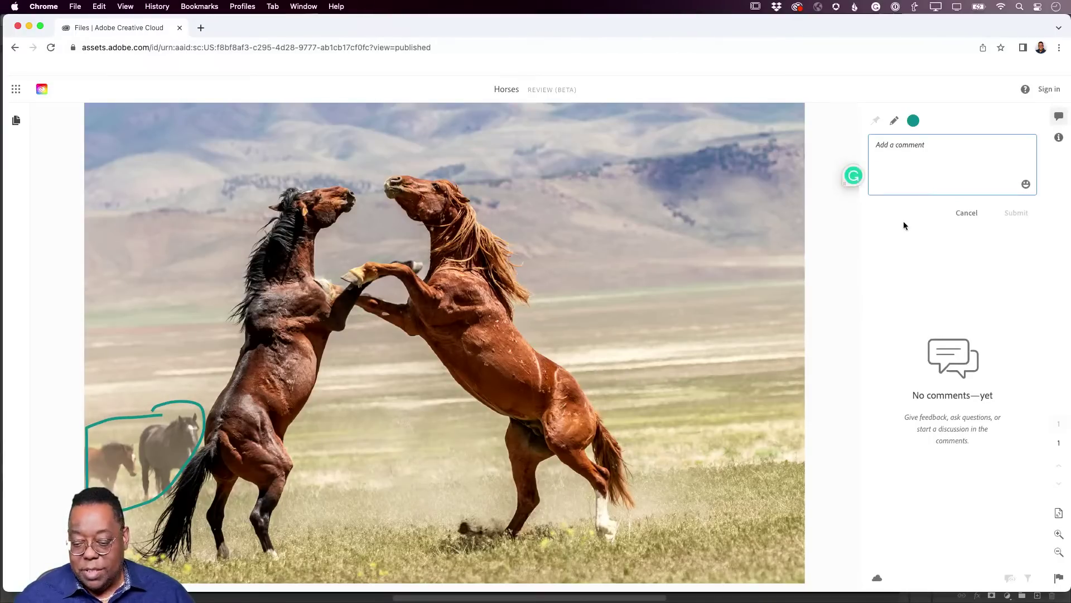
pyautogui.write('thie')
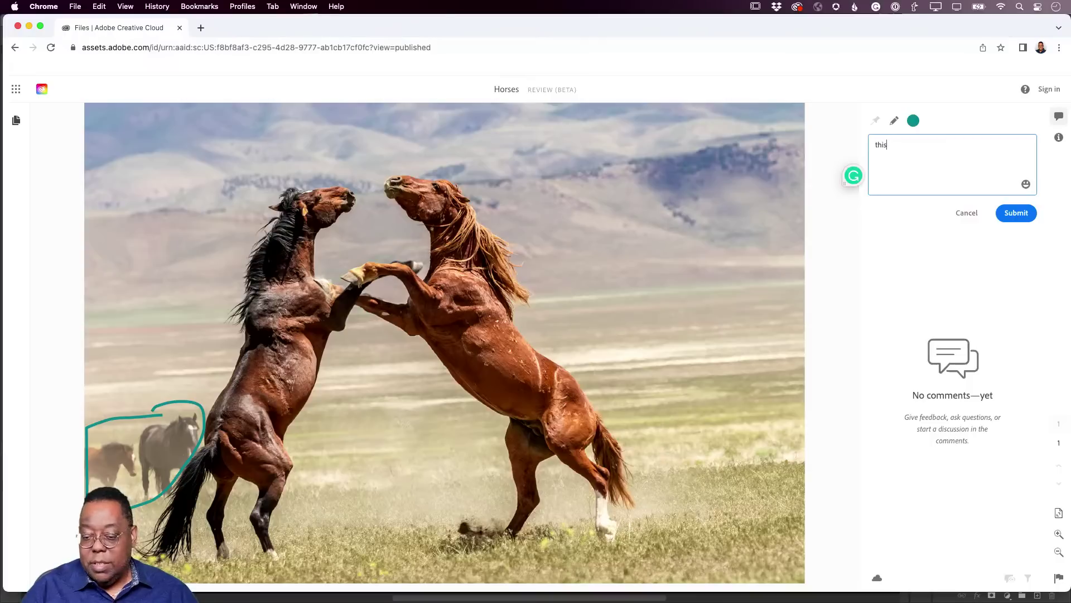
pyautogui.press('BackSpace')
pyautogui.write('se horese are a distraction')
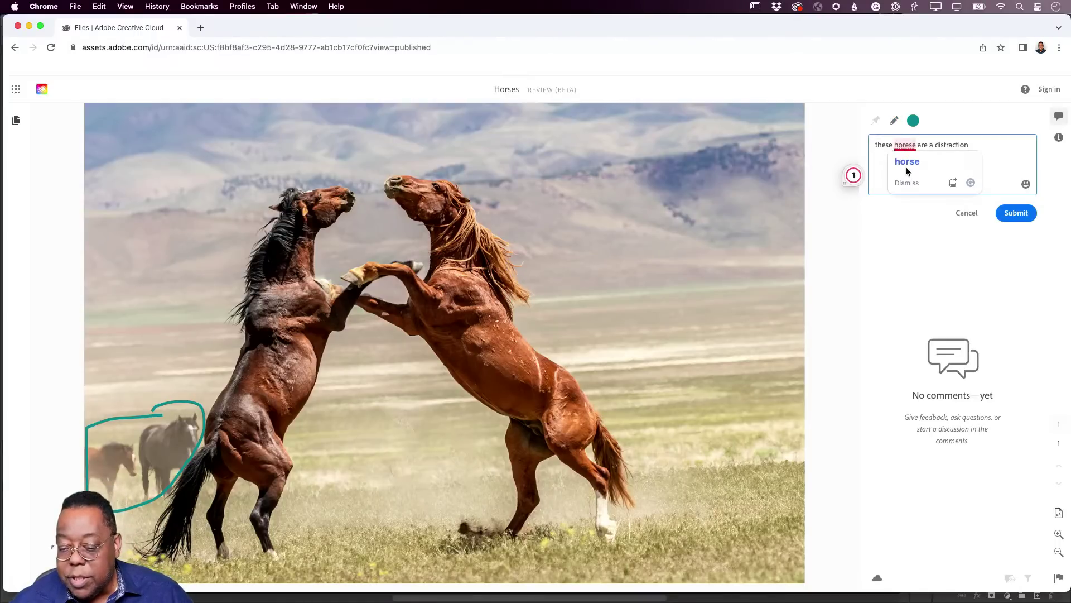
pyautogui.click(907, 162)
pyautogui.write('s')
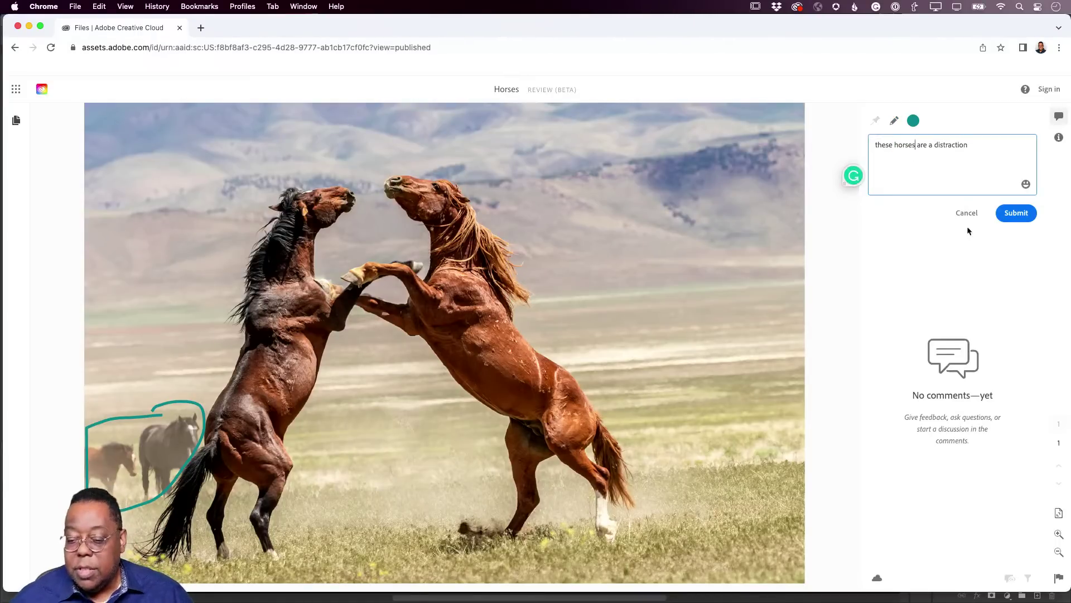
pyautogui.click(1015, 218)
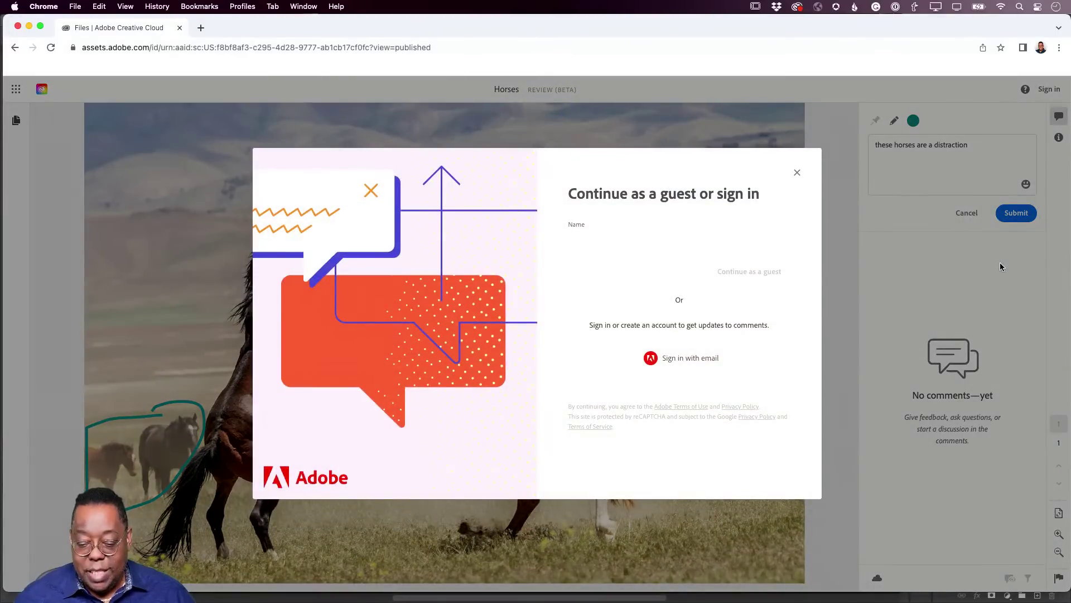
# - Enter the reviewer's full name and continue as a guest to post the comment
pyautogui.click(643, 241)
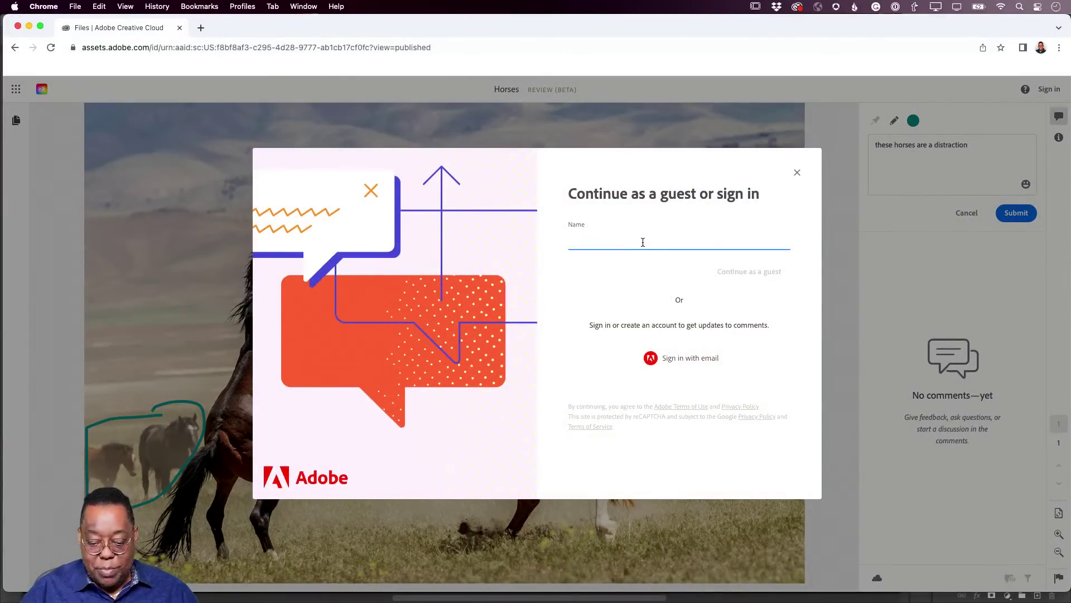
pyautogui.write('Bob Smith')
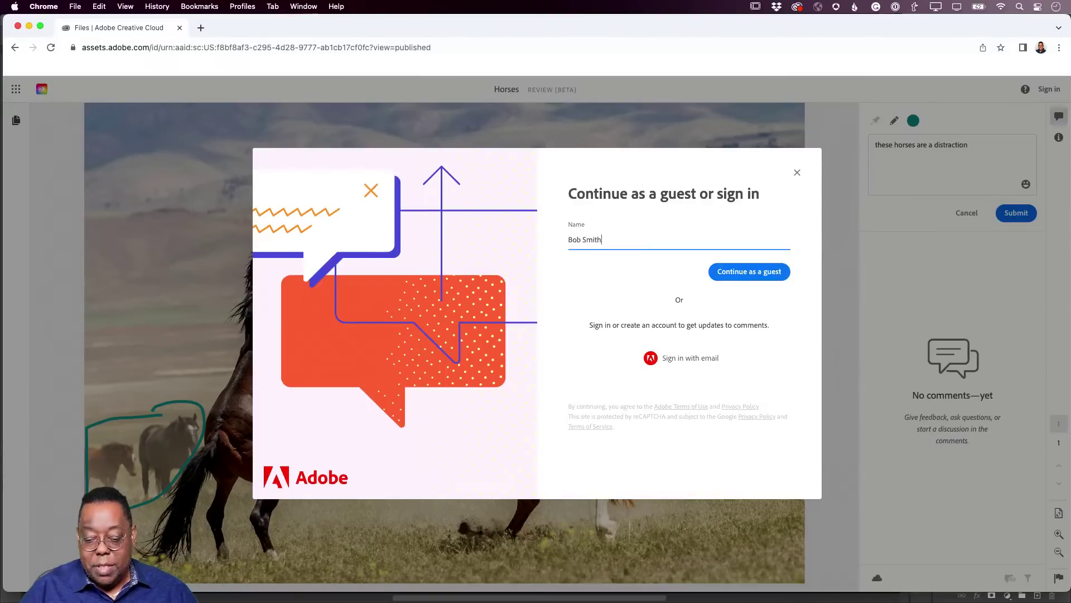
pyautogui.press('Tab')
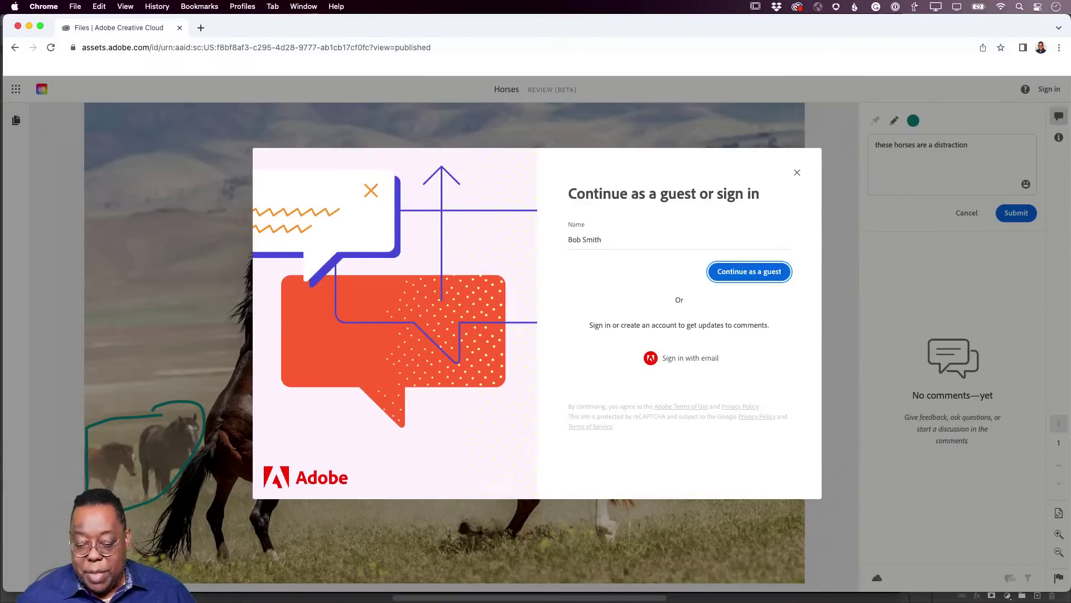
pyautogui.click(720, 273)
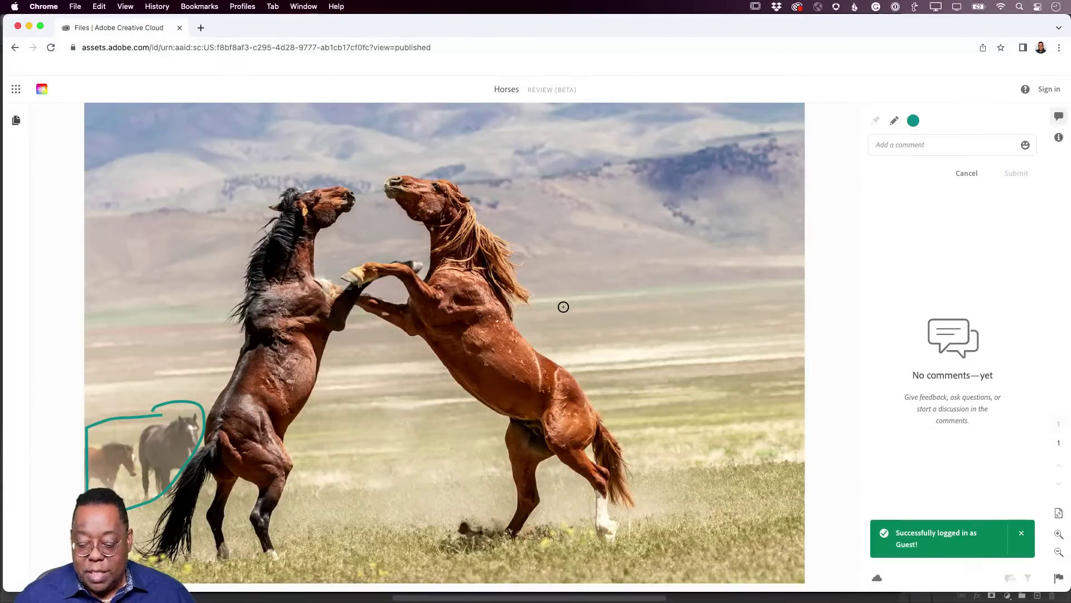
# - Place a pin on the distant hills above the horses and submit the comment "this is cool" with a heart-eyes emoji
pyautogui.click(871, 123)
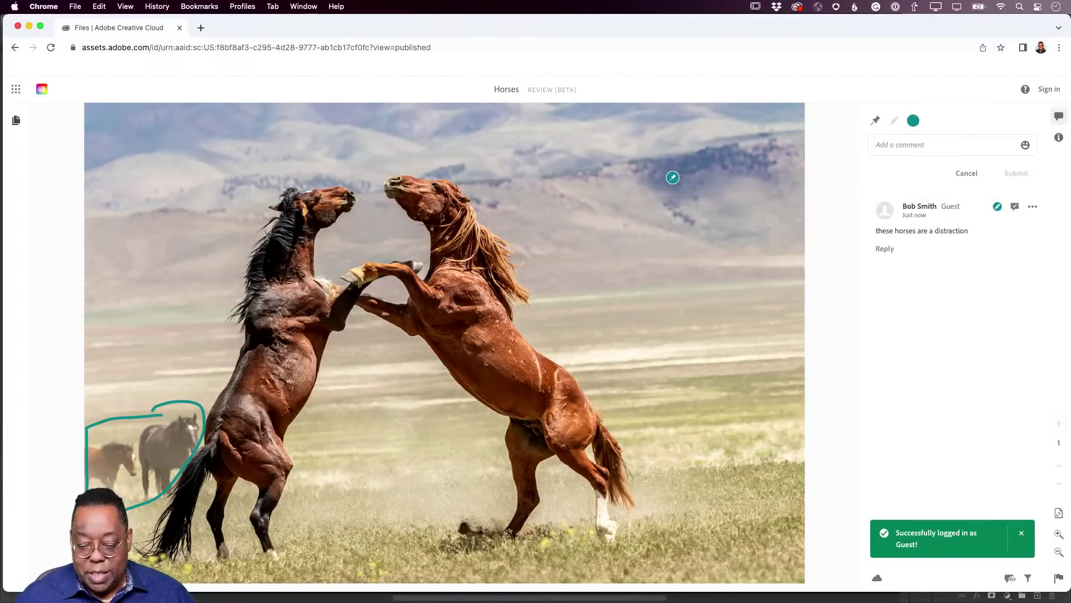
pyautogui.click(672, 177)
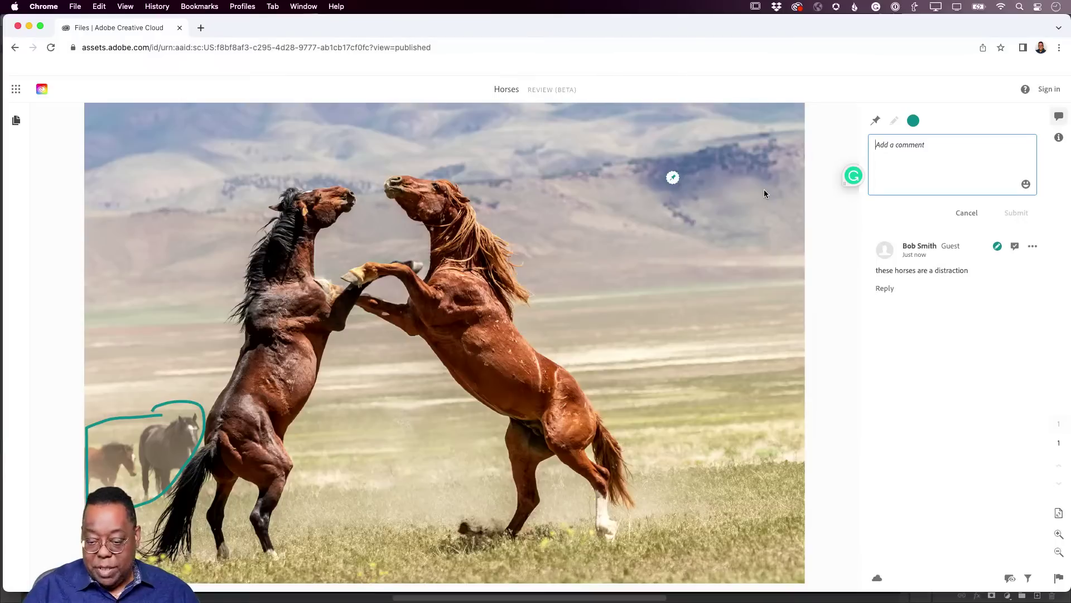
pyautogui.write('this is cool')
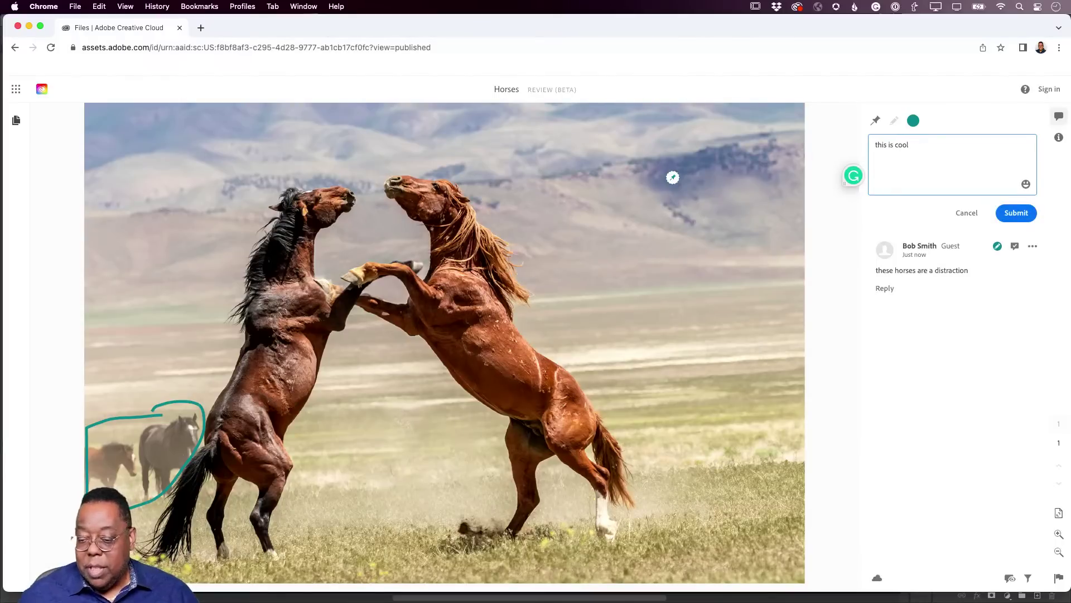
pyautogui.click(1025, 185)
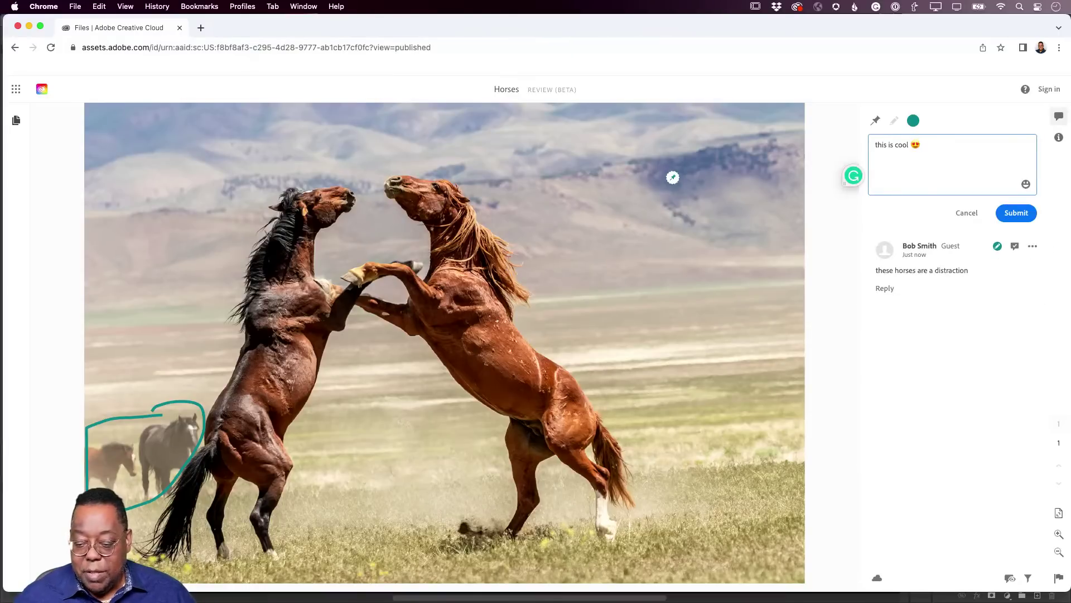
pyautogui.click(1008, 215)
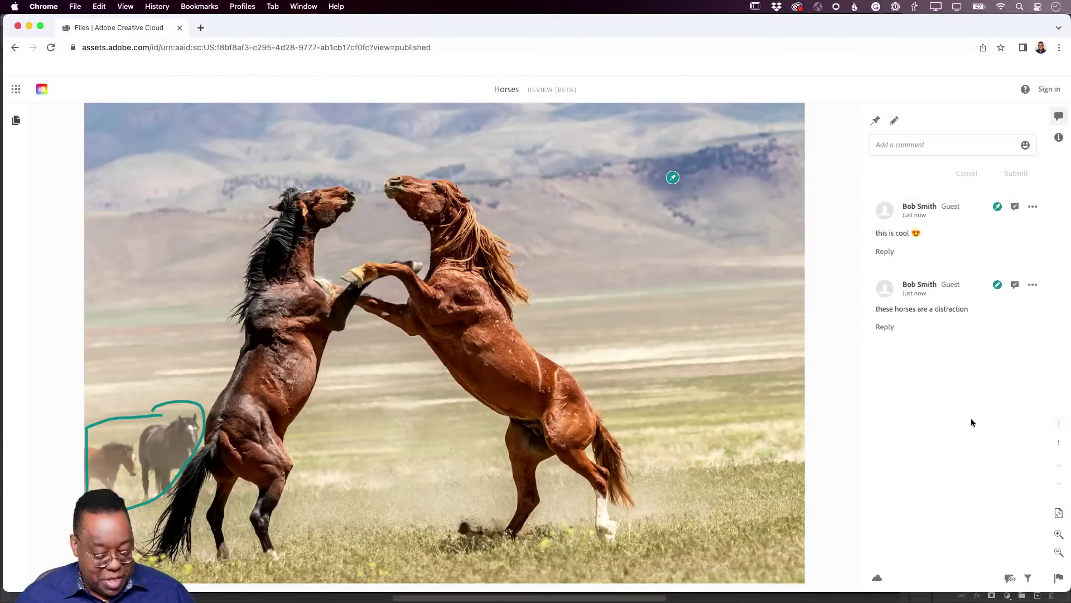
# - Switch back to Photoshop, close the Share for review dialog and show the Comments panel for the Horses document
pyautogui.press('super+Tab')
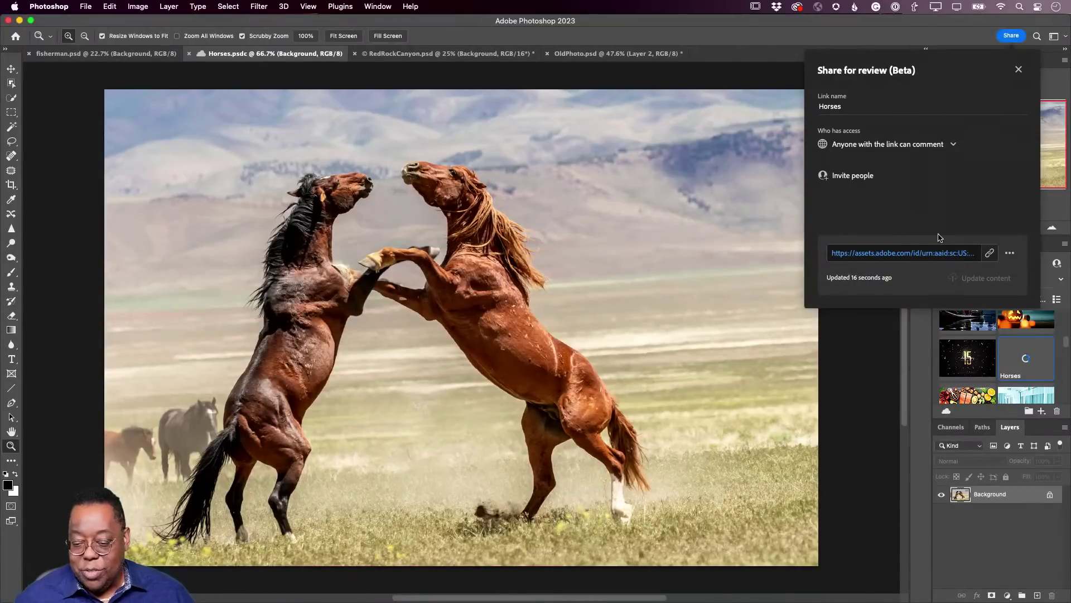
pyautogui.click(1019, 70)
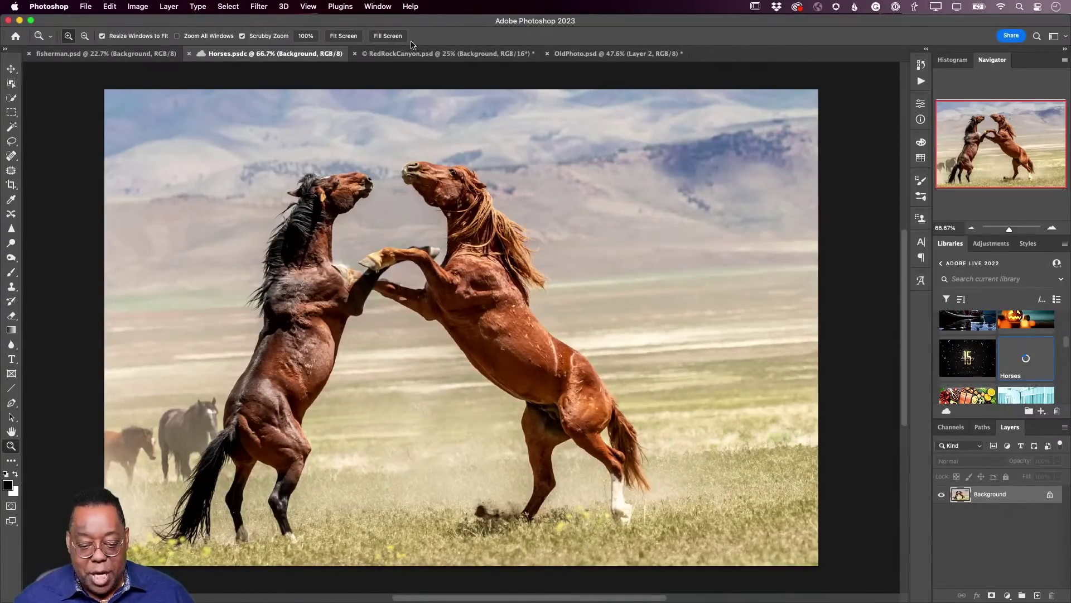
pyautogui.click(384, 7)
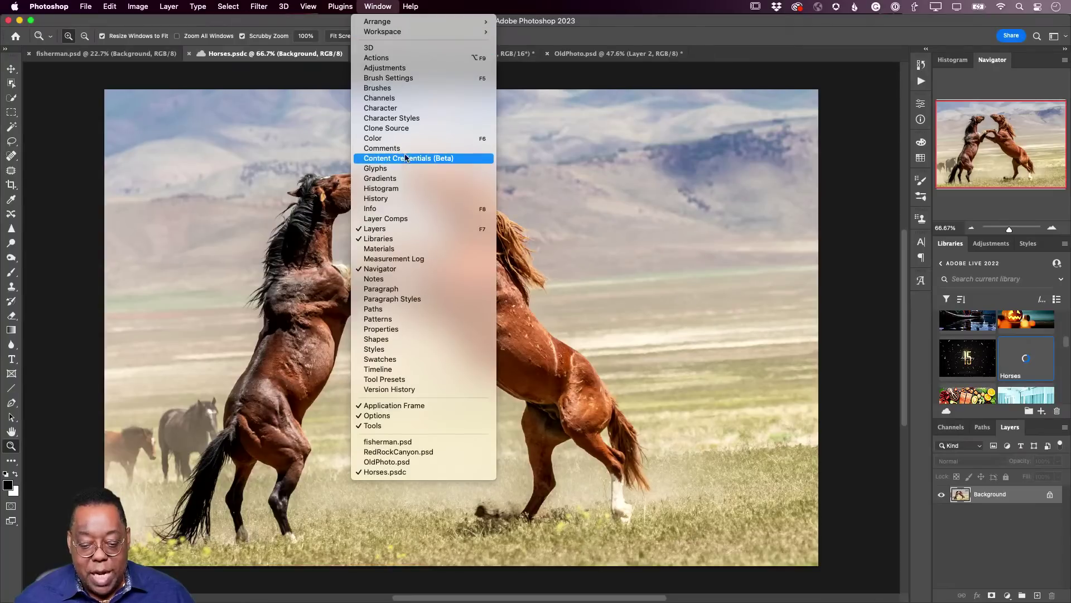
pyautogui.press('Escape')
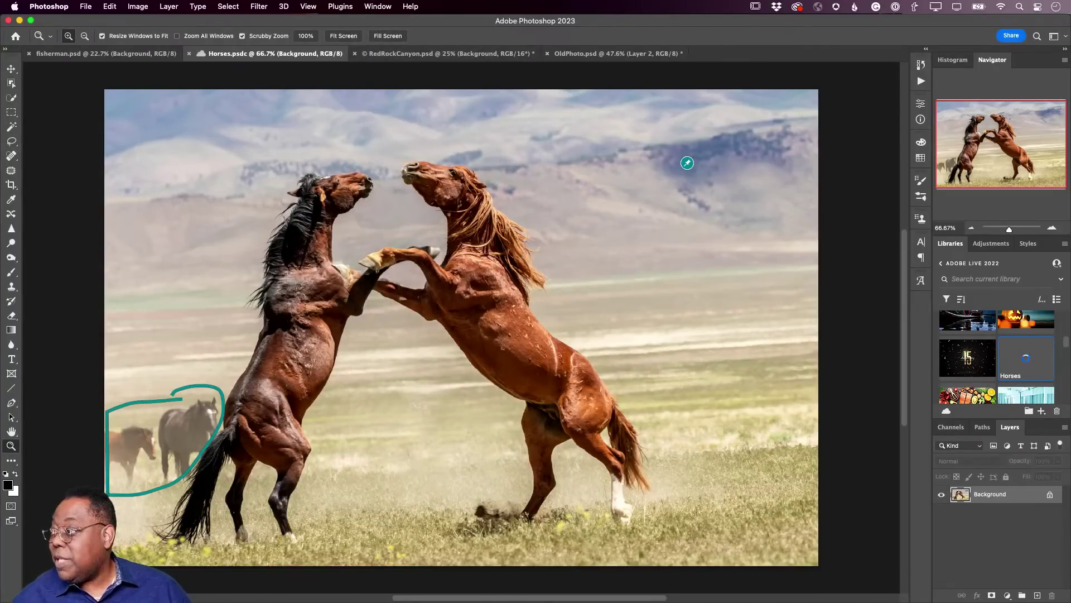
pyautogui.click(687, 163)
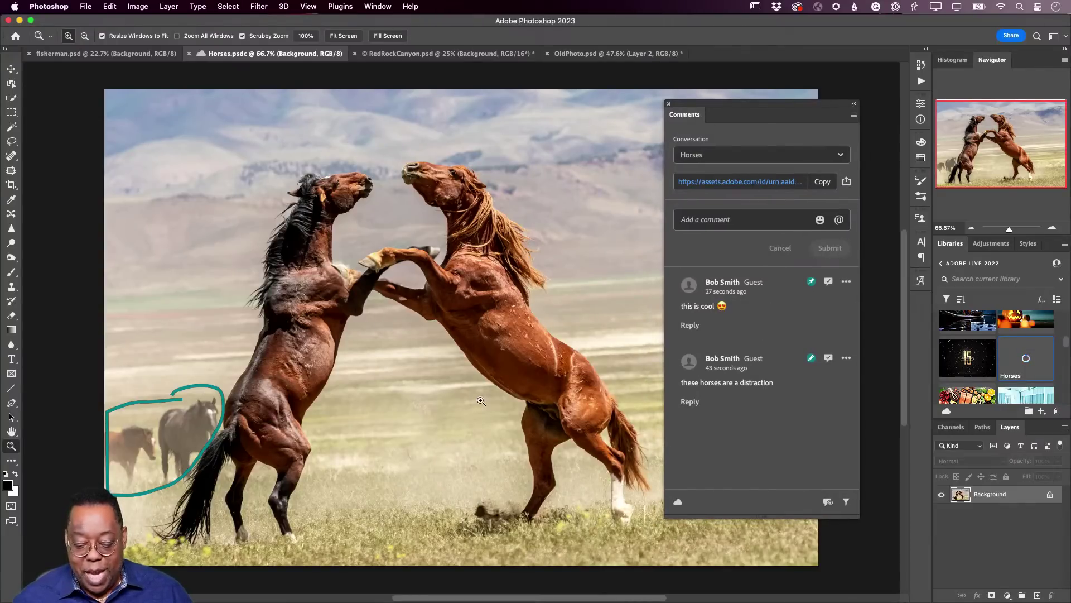
# - Examine the reviewer's pin and drawn annotation, toggle annotations off and on, and check the options available for the distraction comment
pyautogui.moveTo(790, 127); pyautogui.dragTo(801, 236)
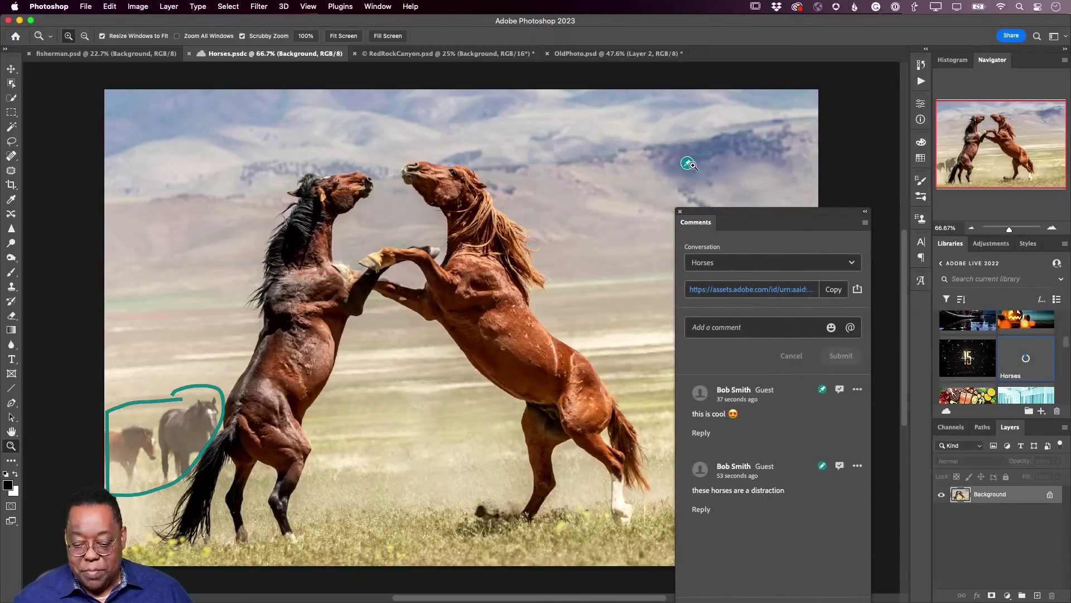
pyautogui.click(732, 471)
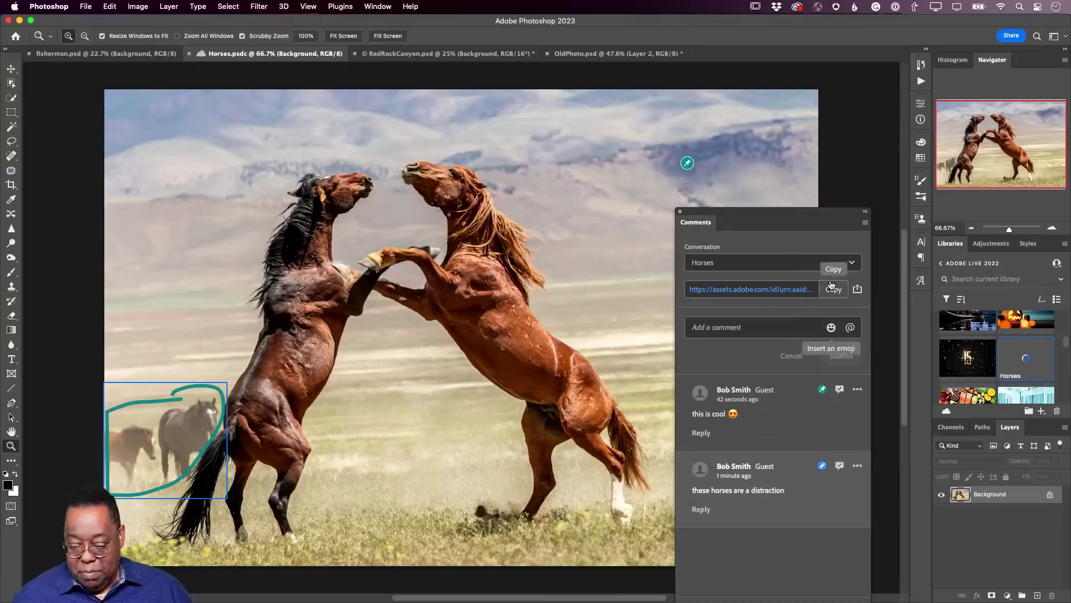
pyautogui.moveTo(806, 215); pyautogui.dragTo(793, 92)
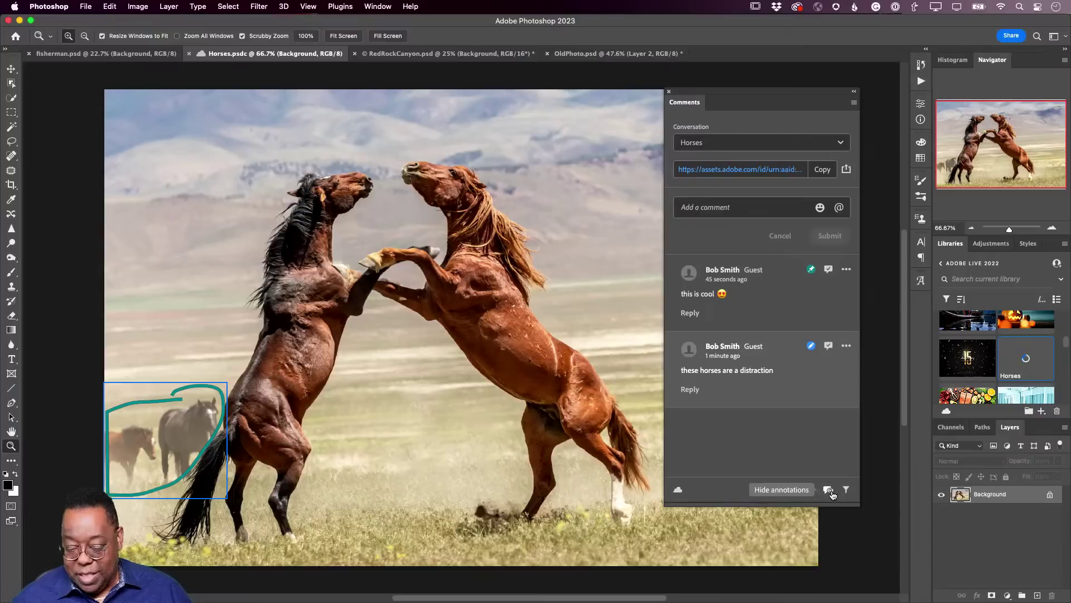
pyautogui.click(831, 493)
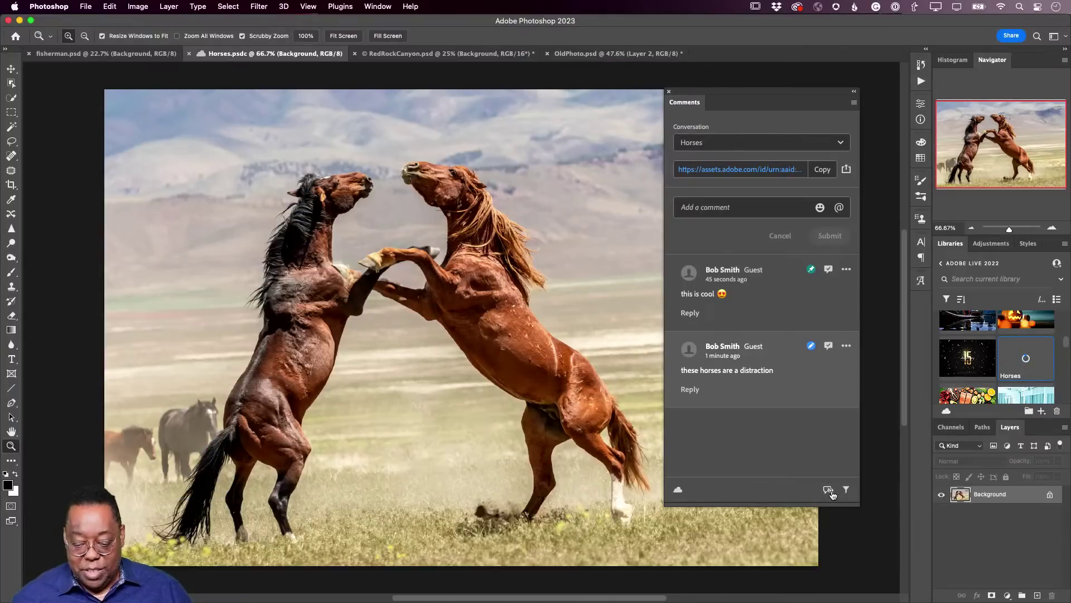
pyautogui.click(831, 493)
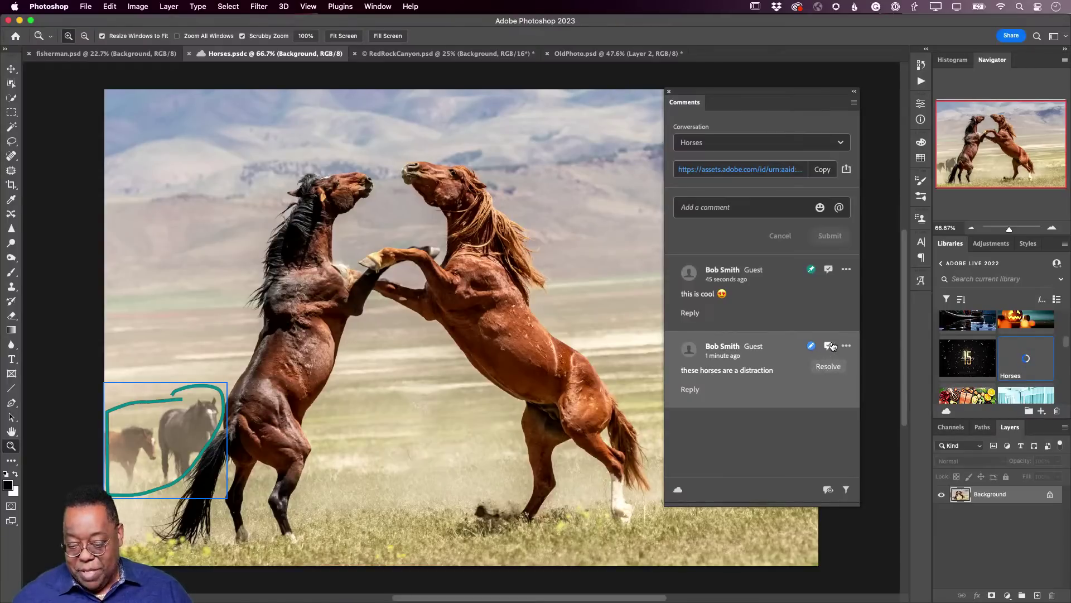
pyautogui.click(845, 347)
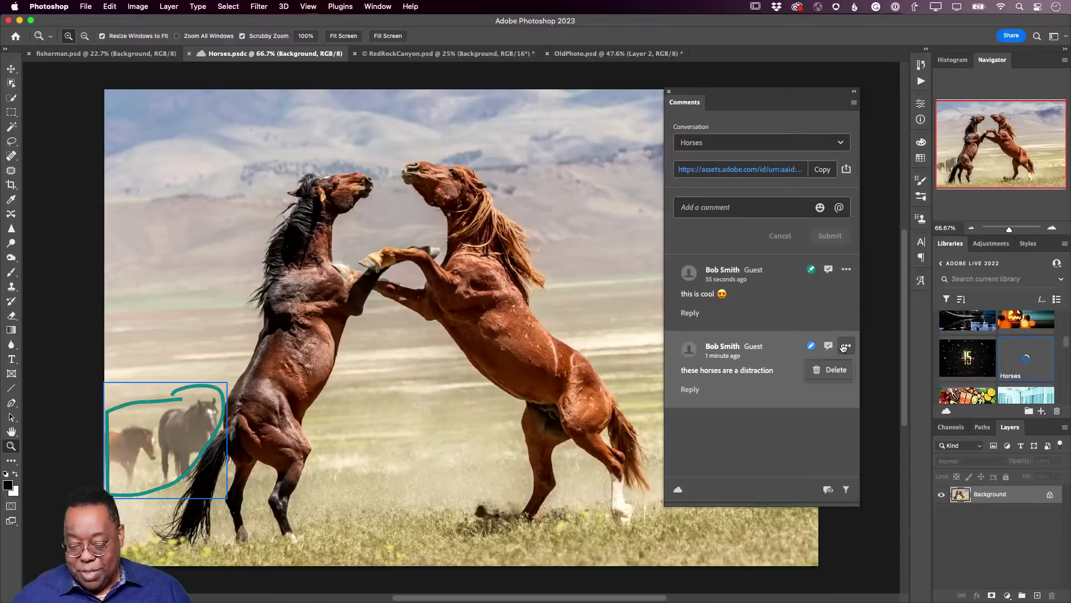
pyautogui.click(843, 348)
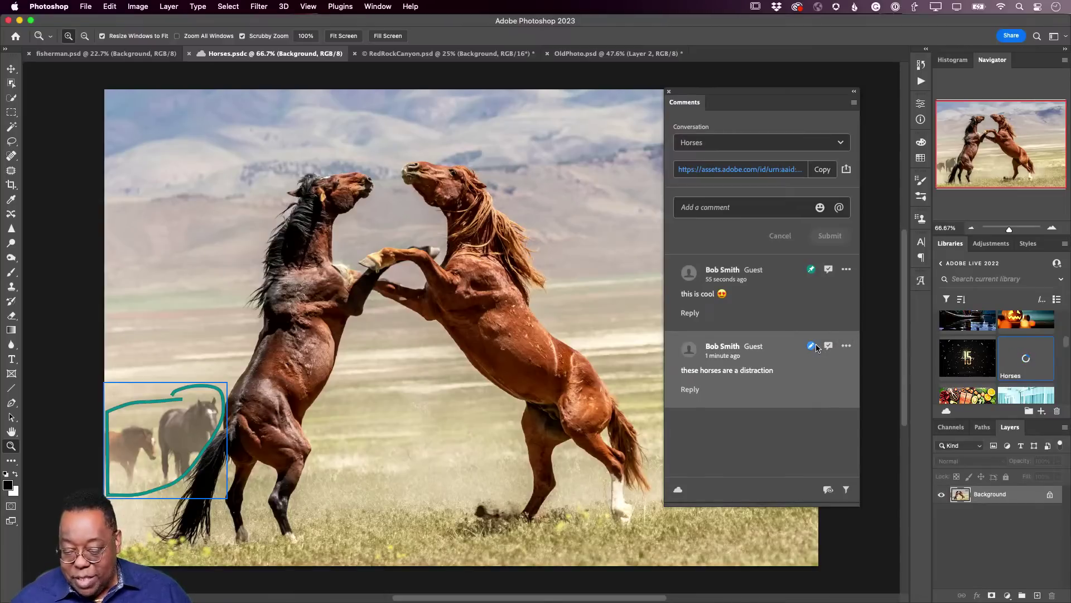
# - Reply "nope they are staying" to the distraction comment and delete the pinned "this is cool" comment
pyautogui.click(690, 389)
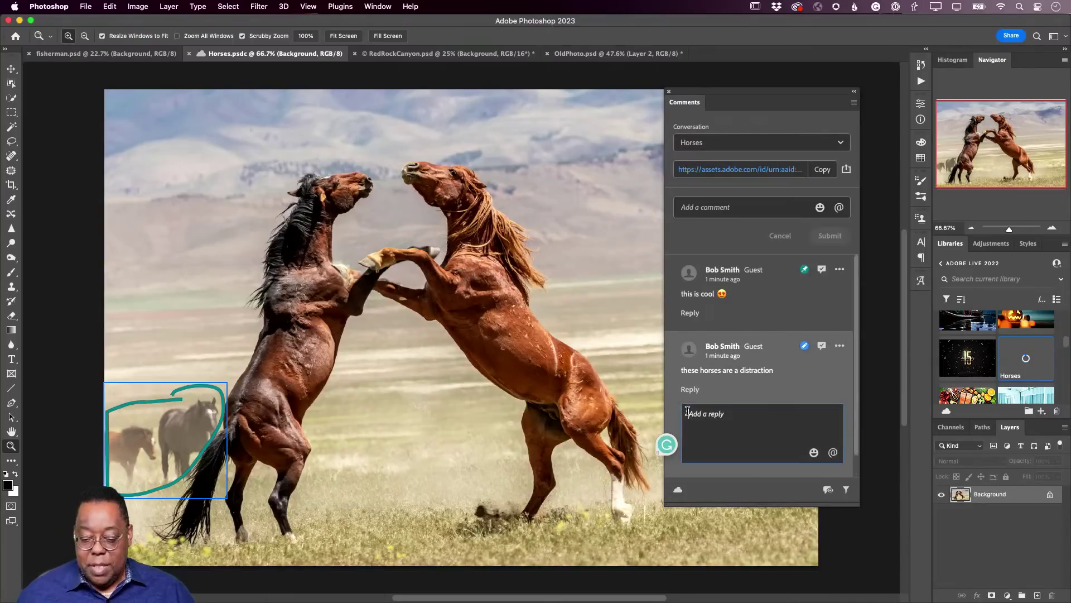
pyautogui.write('nope they are staying')
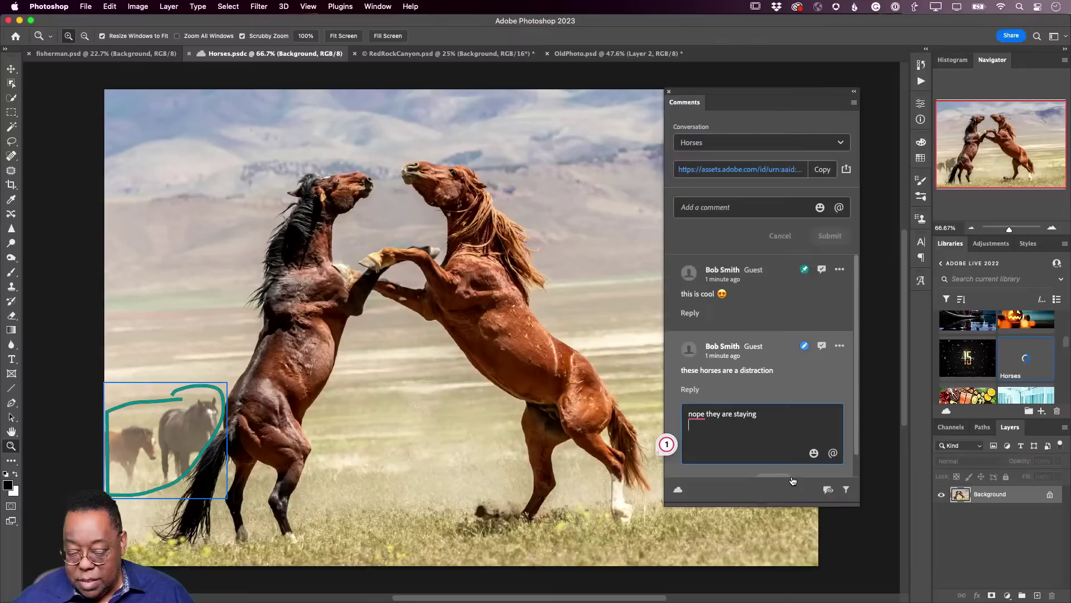
pyautogui.click(814, 377)
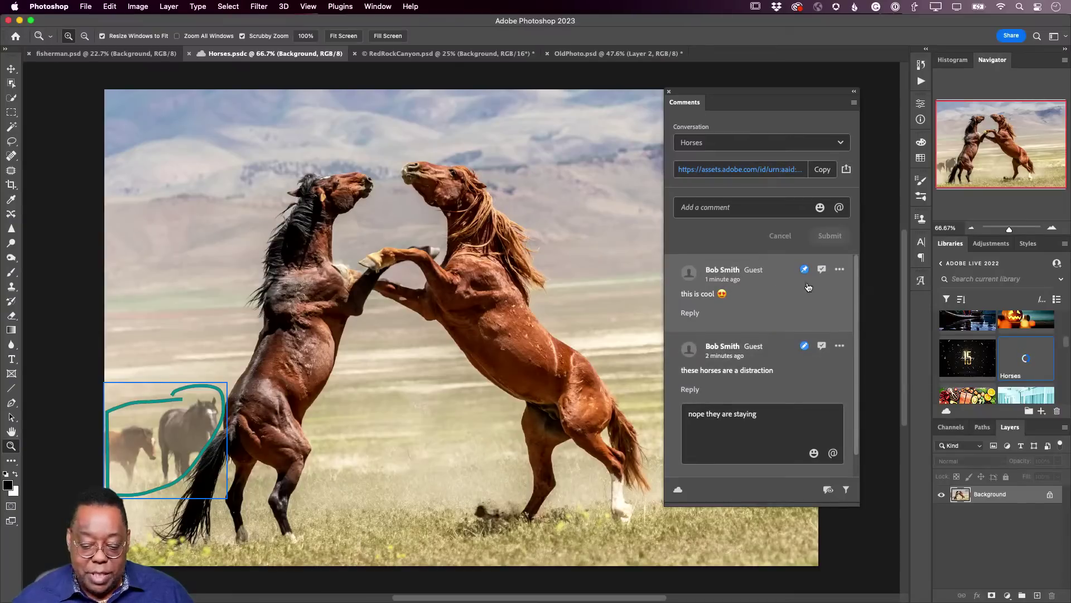
pyautogui.click(840, 272)
pyautogui.click(822, 290)
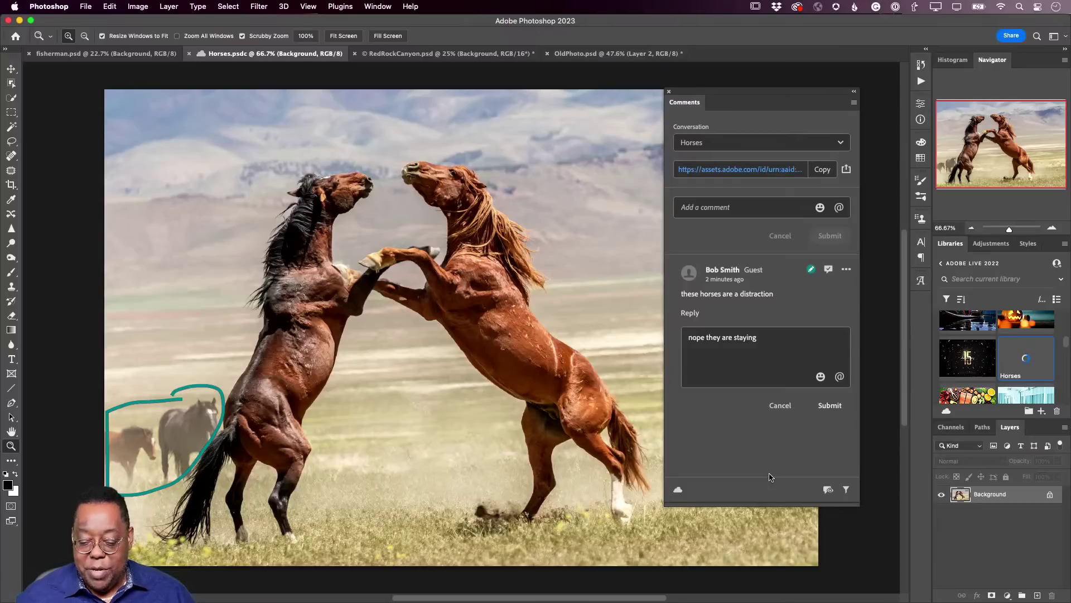
pyautogui.click(829, 405)
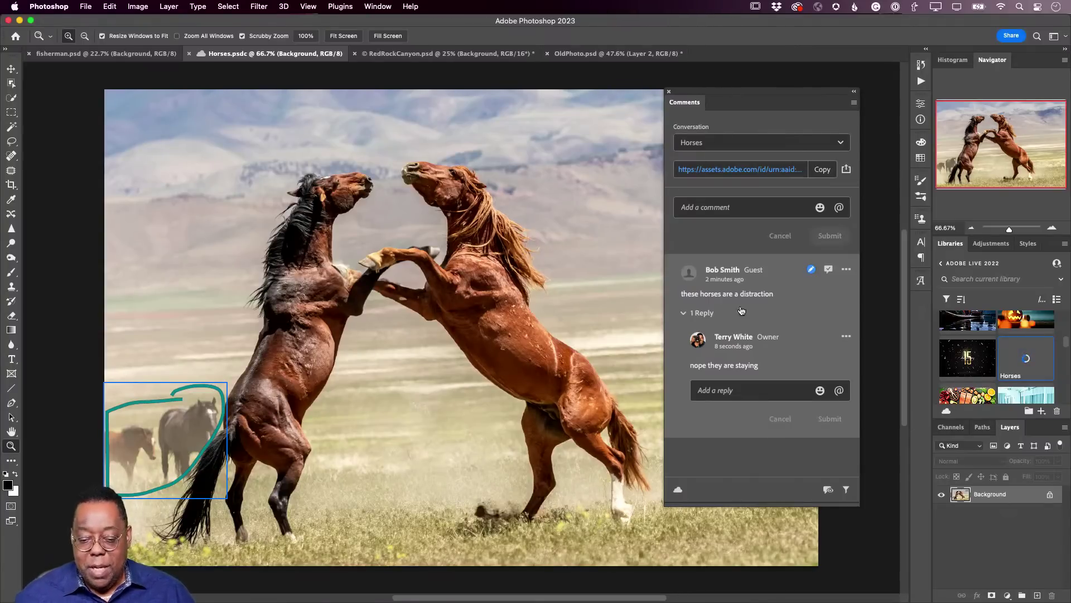
# - Dock the Comments panel as an icon with the other collapsed panels and switch to Lightroom Classic
pyautogui.moveTo(690, 107)
pyautogui.mouseDown()
pyautogui.moveTo(920, 416)
pyautogui.moveTo(921, 303)
pyautogui.mouseUp()
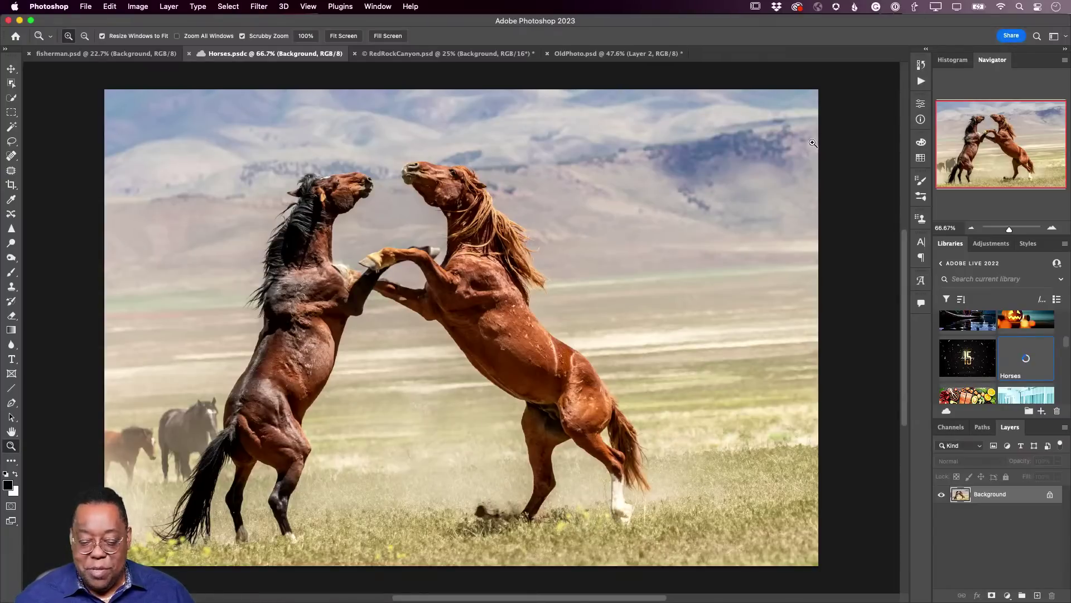
pyautogui.press('super+Tab')
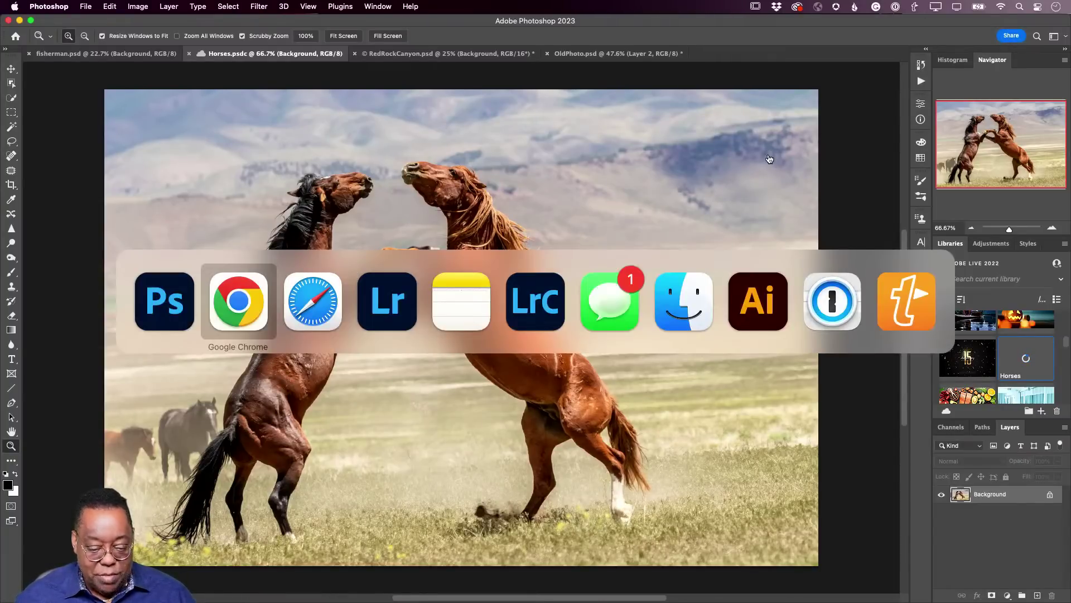
pyautogui.press('super+Tab')
pyautogui.press('super+Tab')
pyautogui.press('super+Tab')
pyautogui.press('super+Tab')
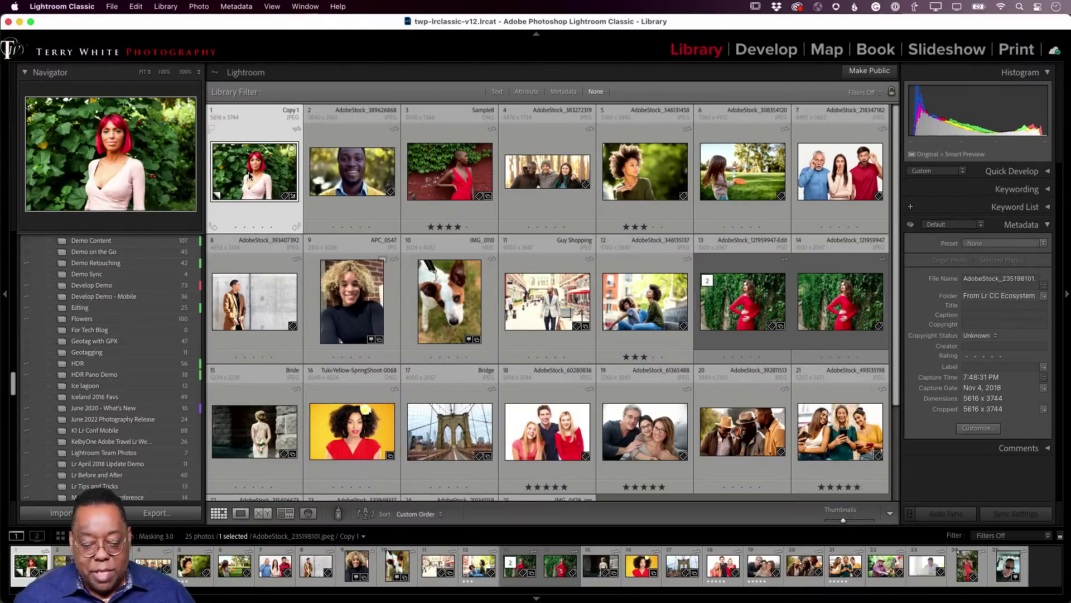
# - Open the red-haired woman's portrait in the Develop module, check its existing Hair mask, and reset all of the photo's edits
pyautogui.press('e')
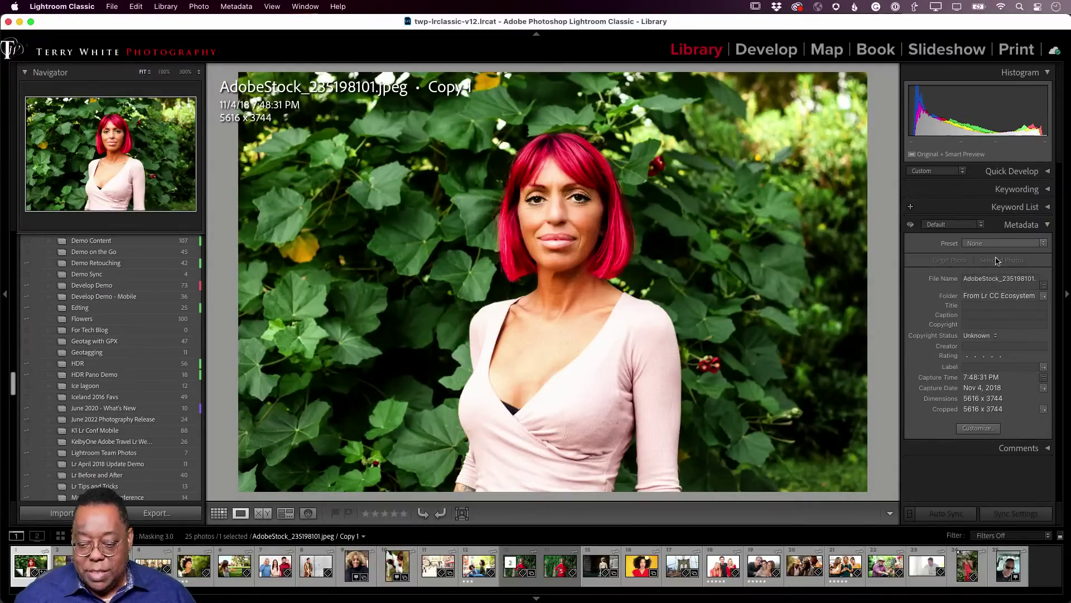
pyautogui.click(780, 52)
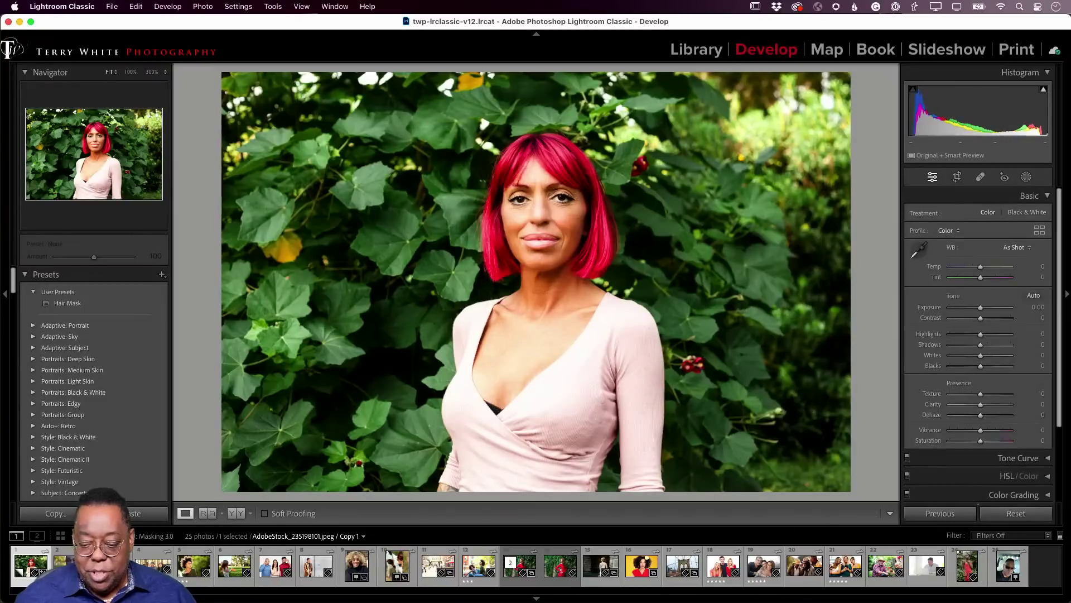
pyautogui.click(1026, 178)
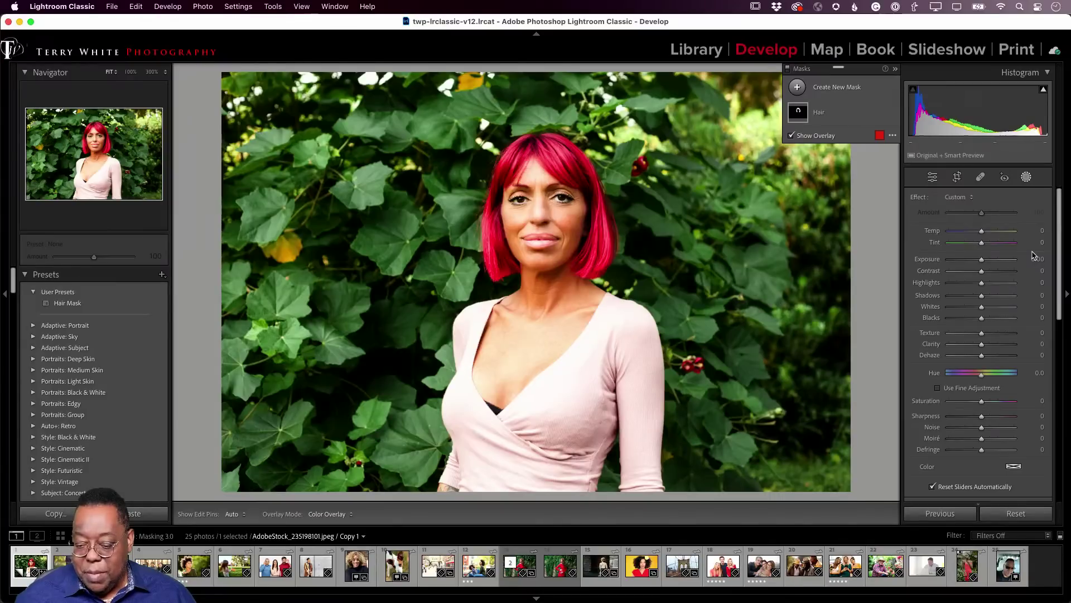
pyautogui.moveTo(832, 112)
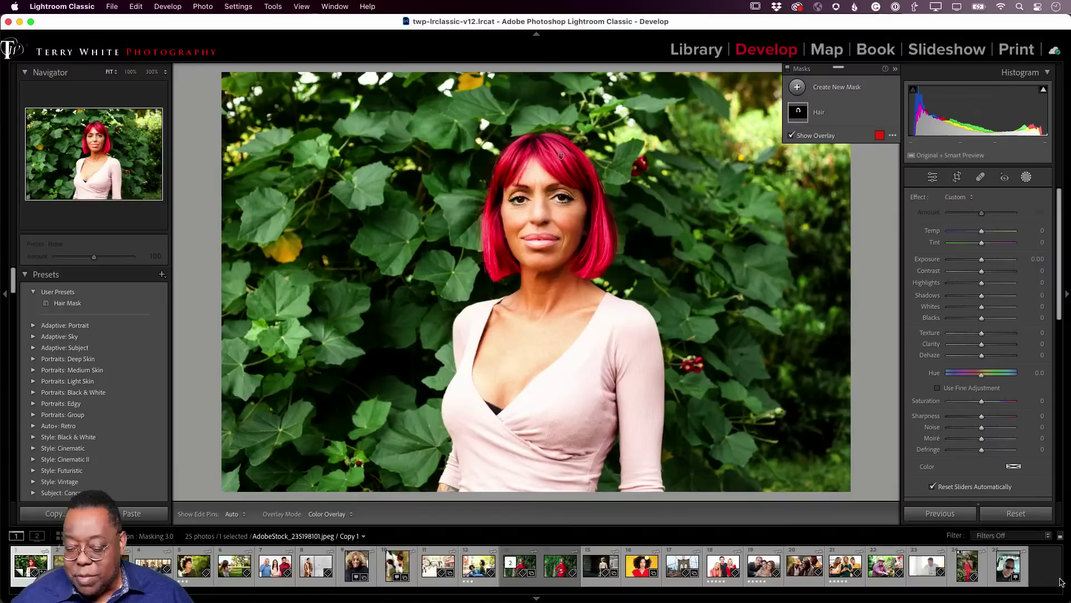
pyautogui.click(1035, 515)
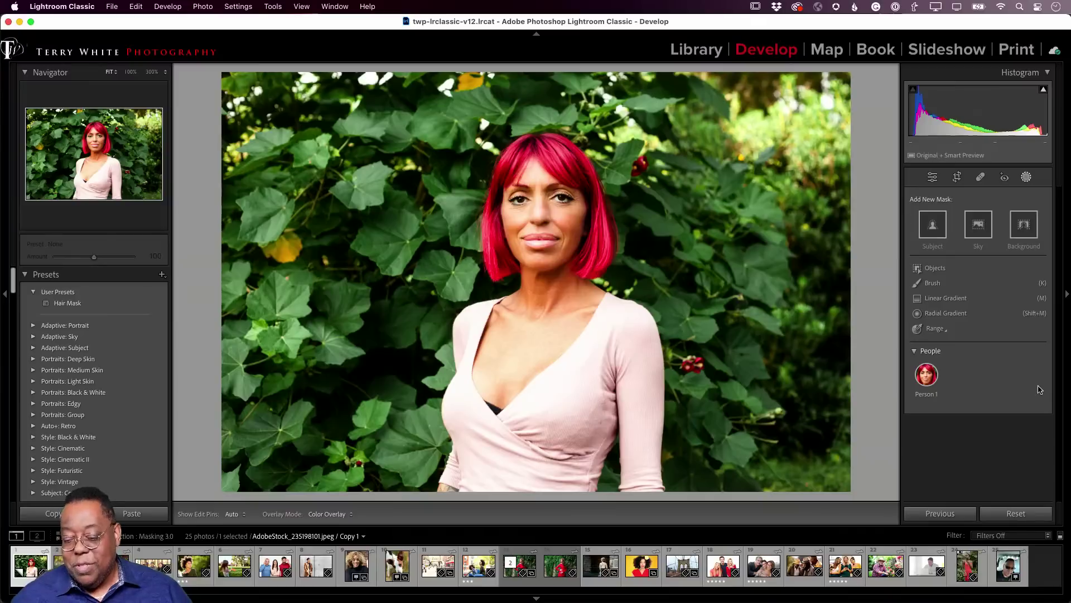
# - Create two separate masks for Person 1, one for the lips and one for the hair
pyautogui.click(925, 377)
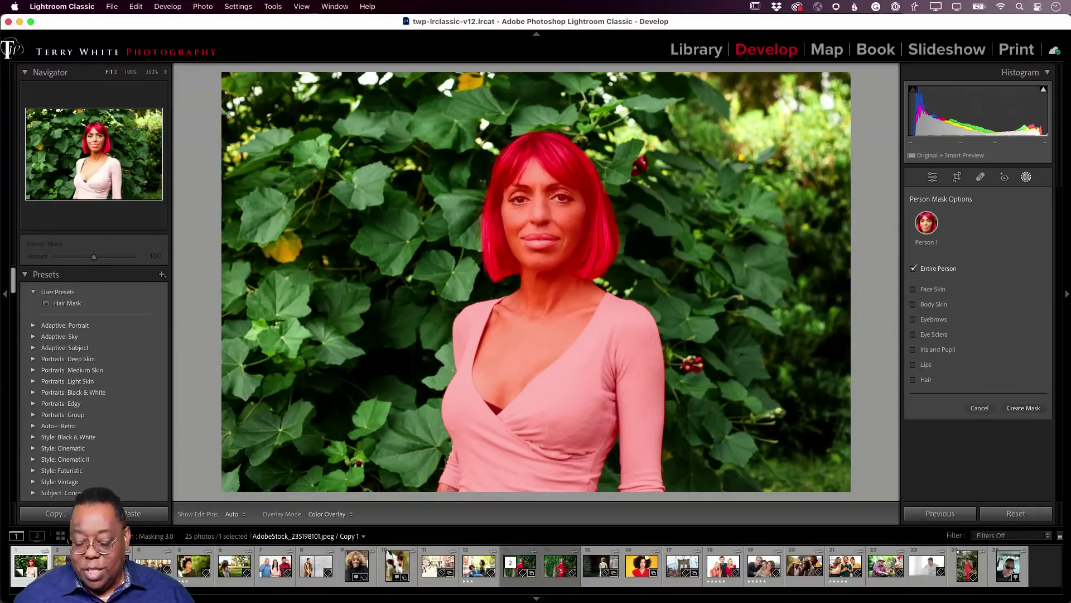
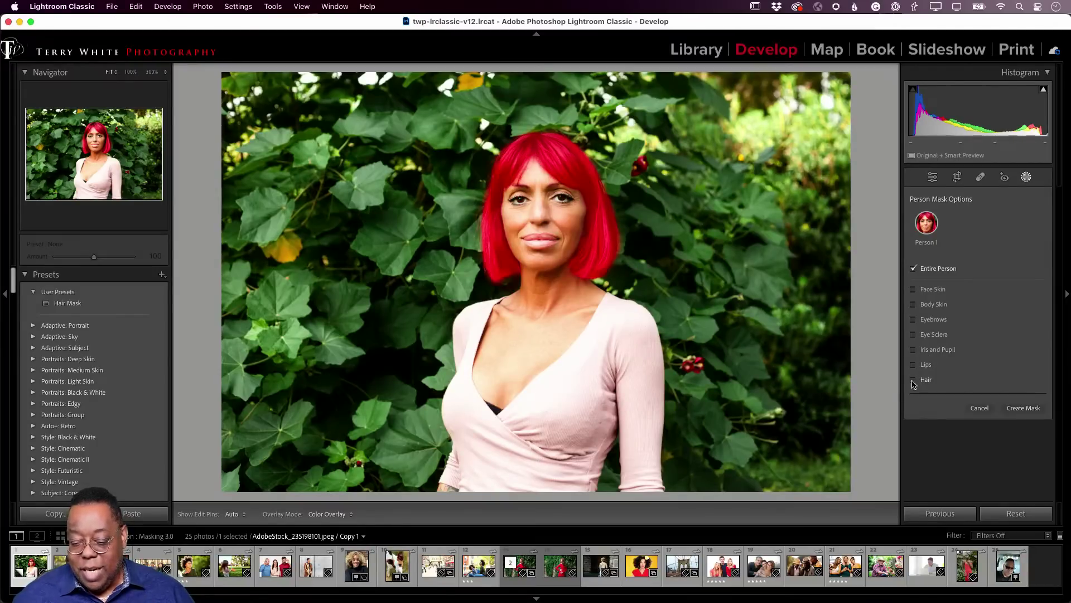
pyautogui.click(913, 381)
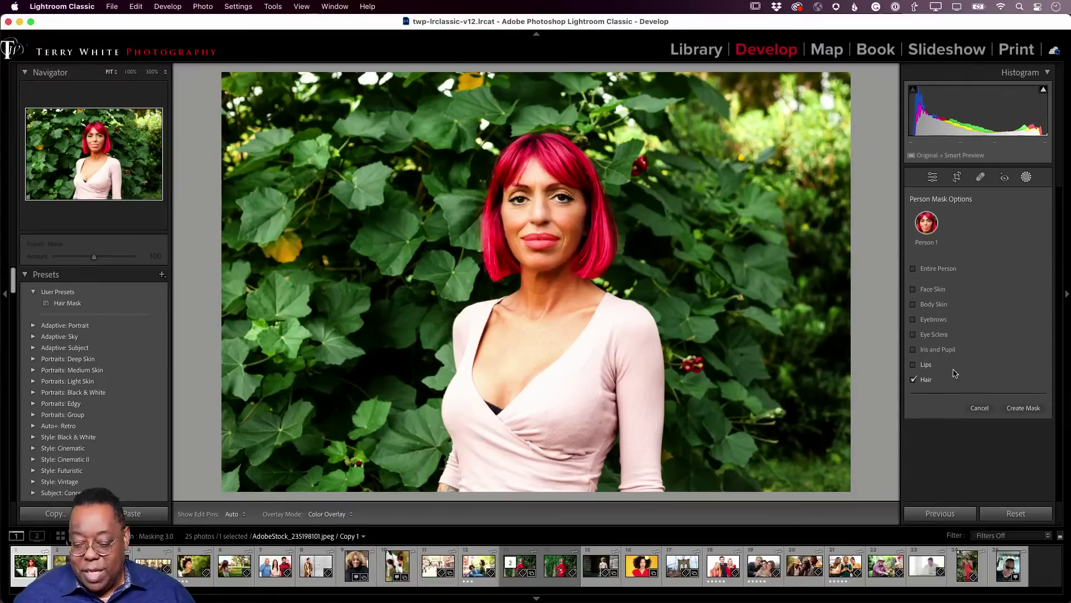
pyautogui.click(913, 364)
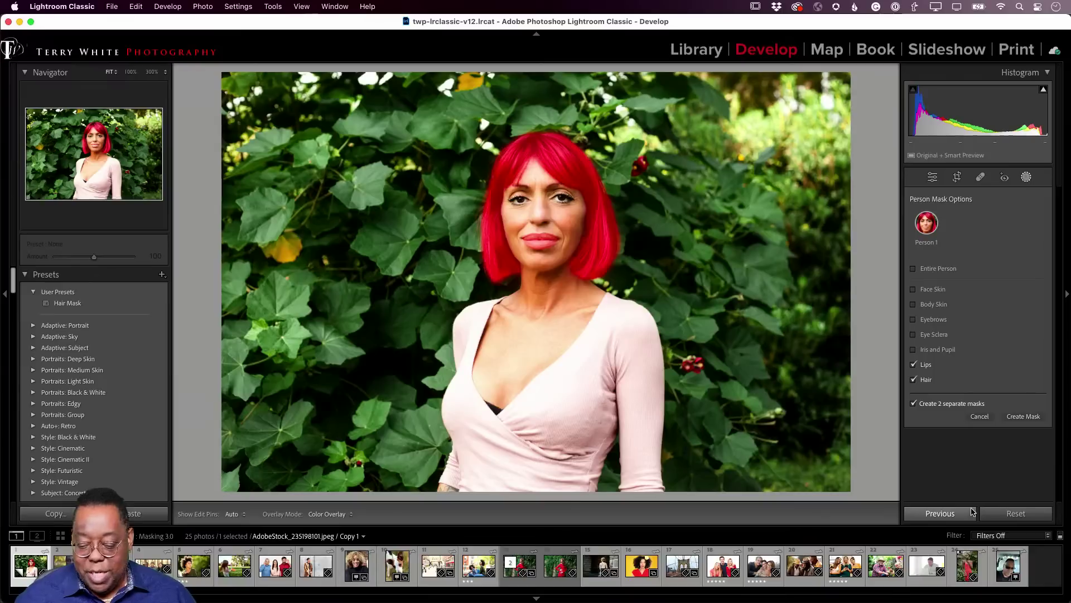
pyautogui.click(914, 403)
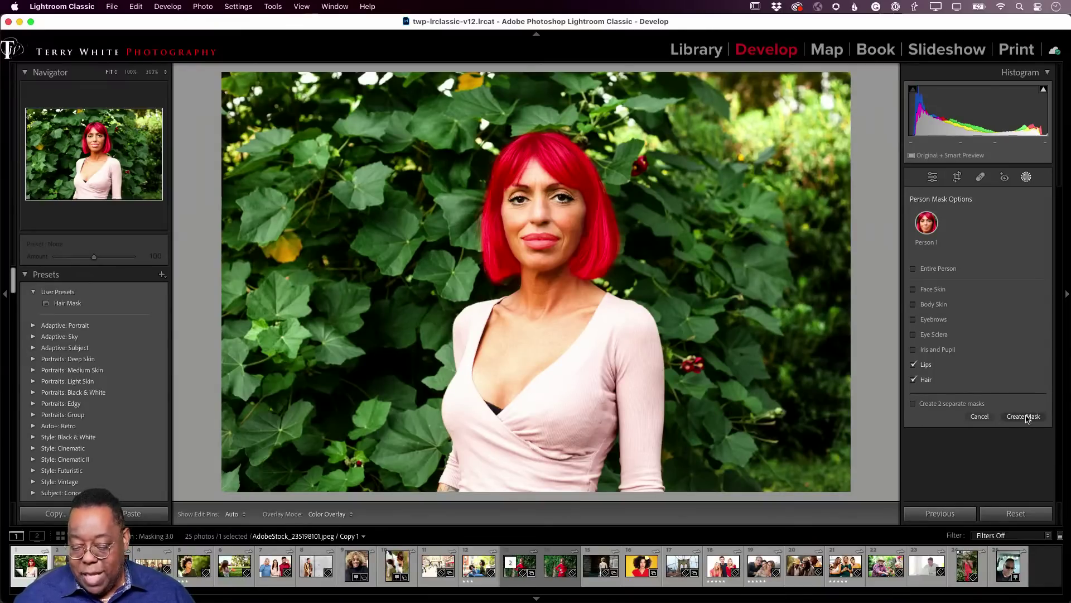
pyautogui.click(914, 403)
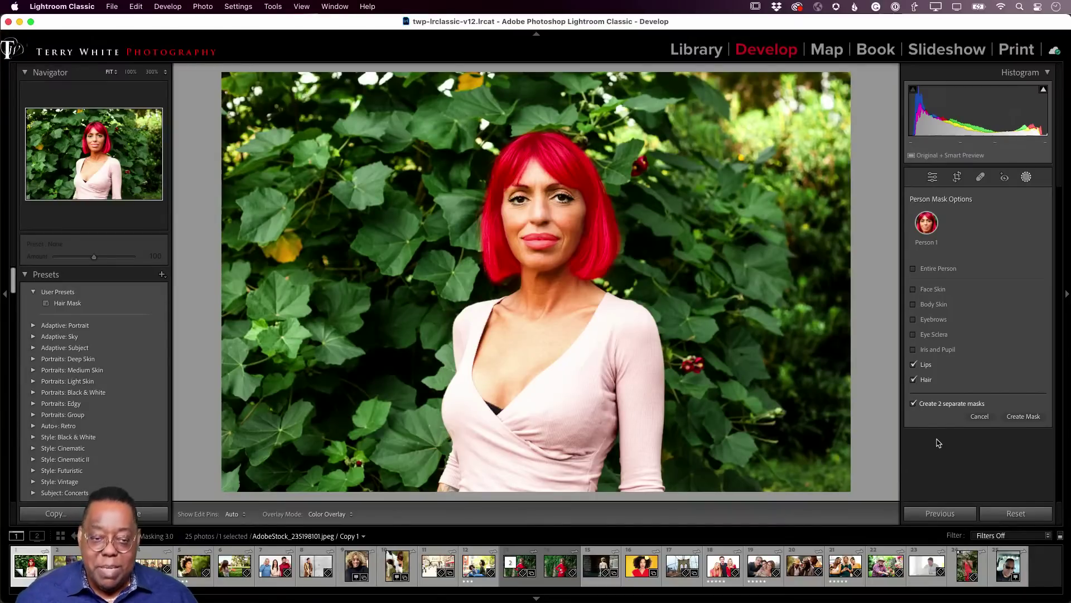
pyautogui.click(1026, 418)
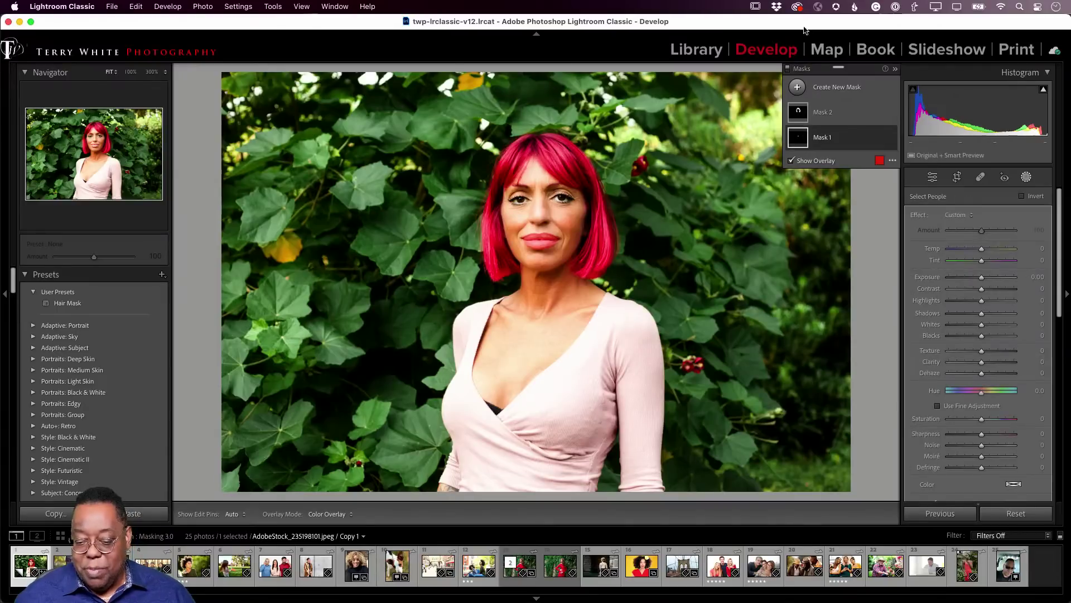
# - Rename Mask 2 as Hair and Mask 1 as Lips
pyautogui.doubleClick(827, 113)
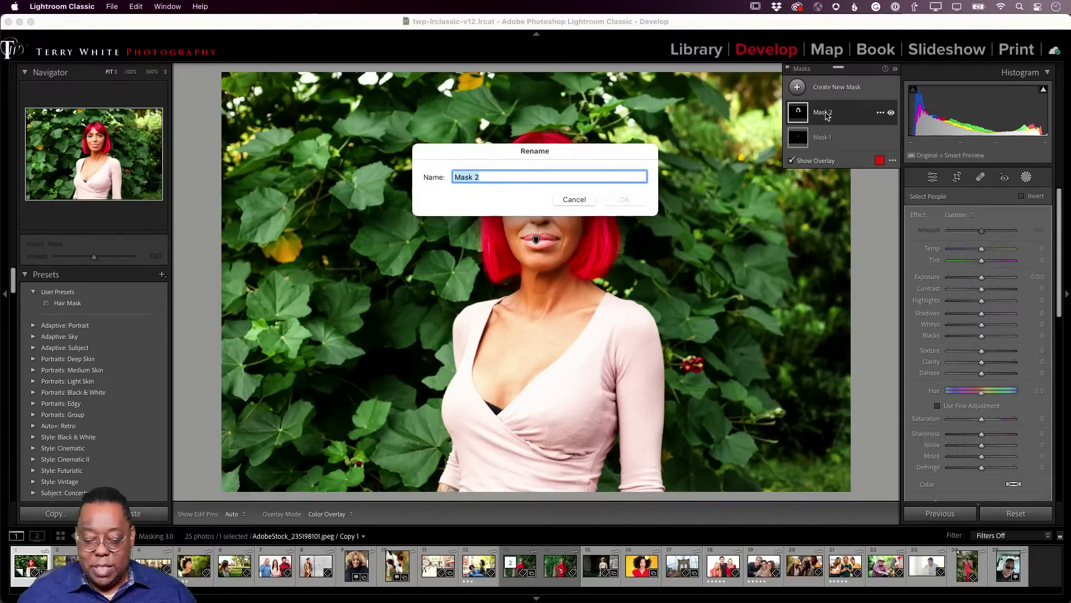
pyautogui.write('Hair')
pyautogui.press('Return')
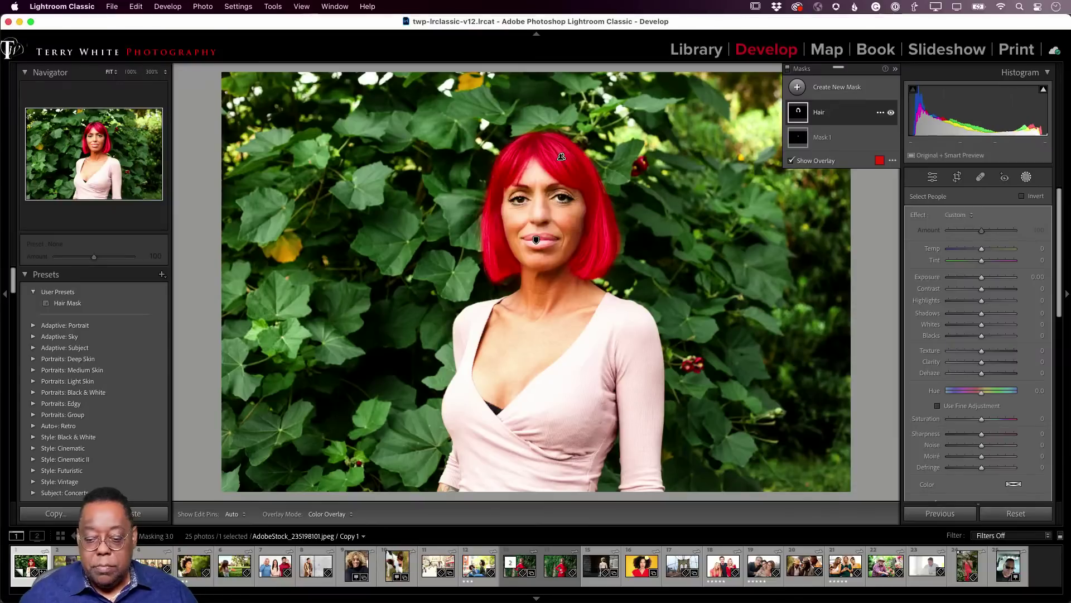
pyautogui.doubleClick(824, 138)
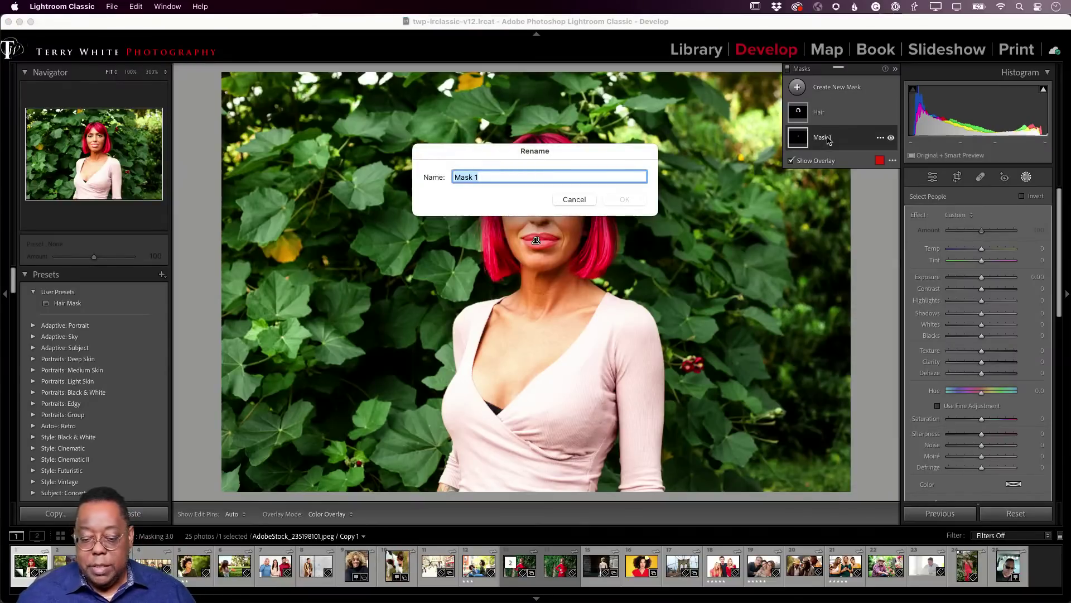
pyautogui.write('Lips')
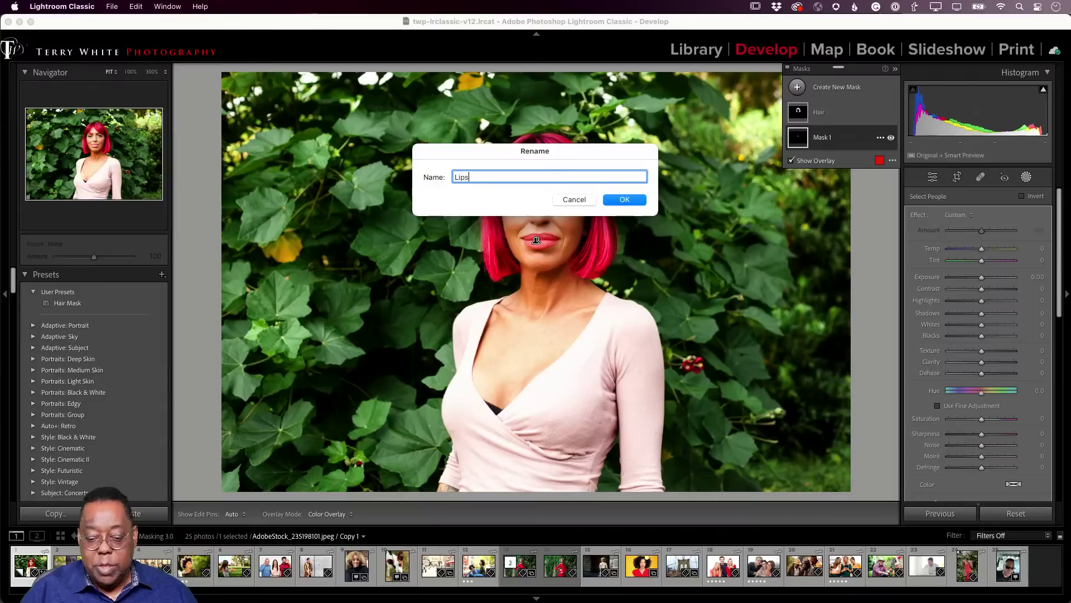
pyautogui.press('Return')
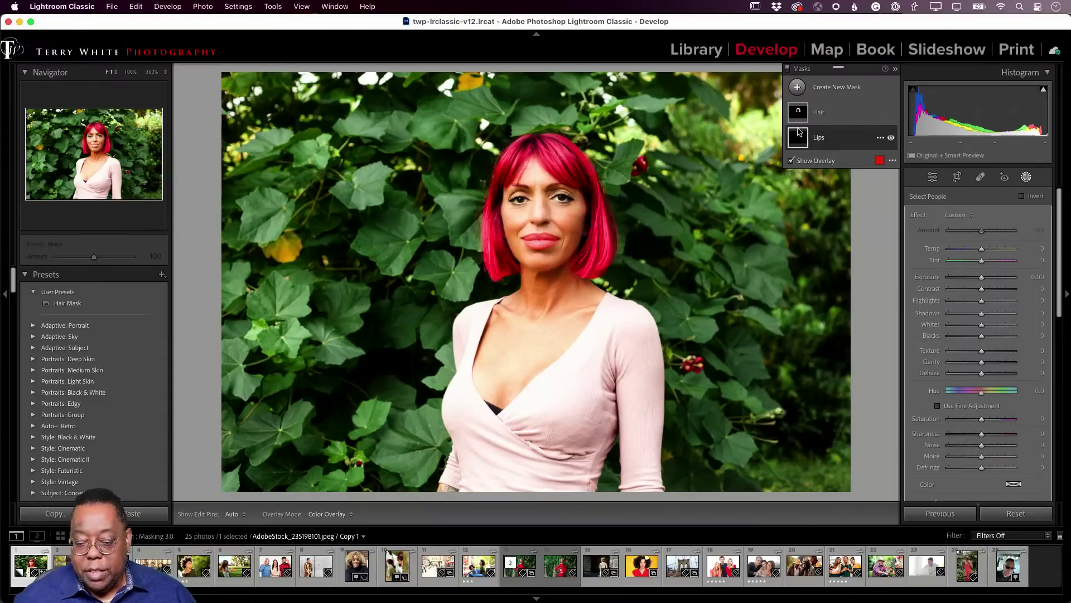
# - Recolor the woman's hair green through the Hair mask with Hue 127.7 and Exposure -1.10
pyautogui.click(819, 119)
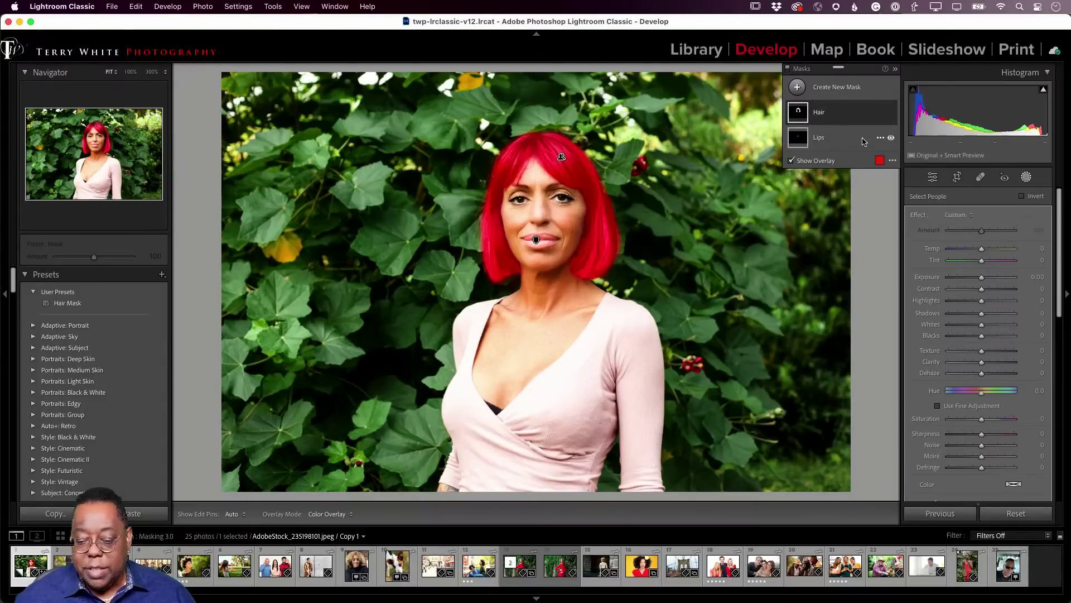
pyautogui.moveTo(982, 396); pyautogui.dragTo(1004, 396)
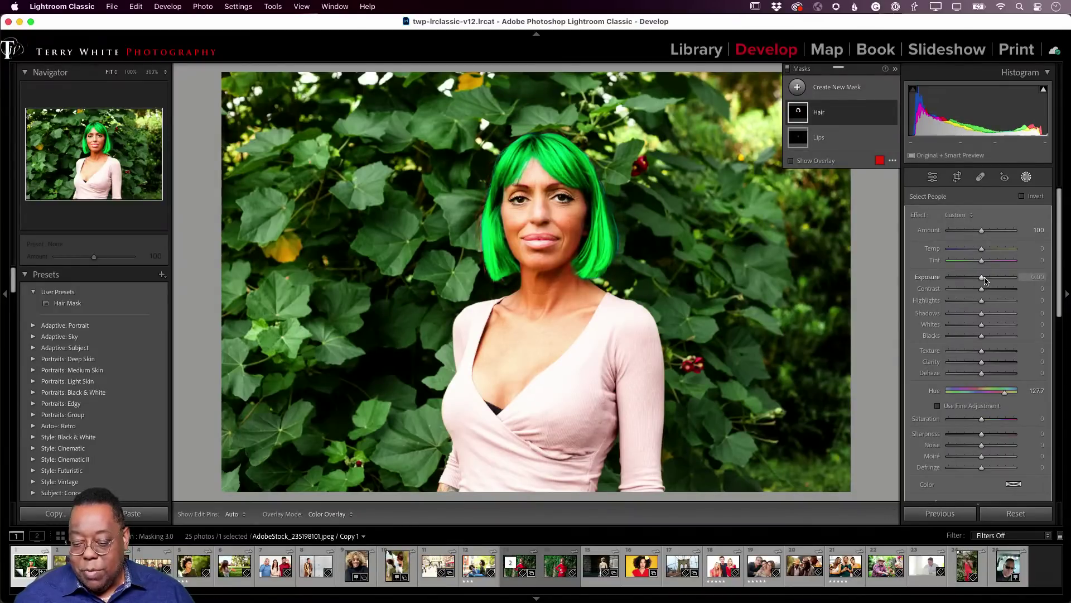
pyautogui.moveTo(982, 280); pyautogui.dragTo(972, 283)
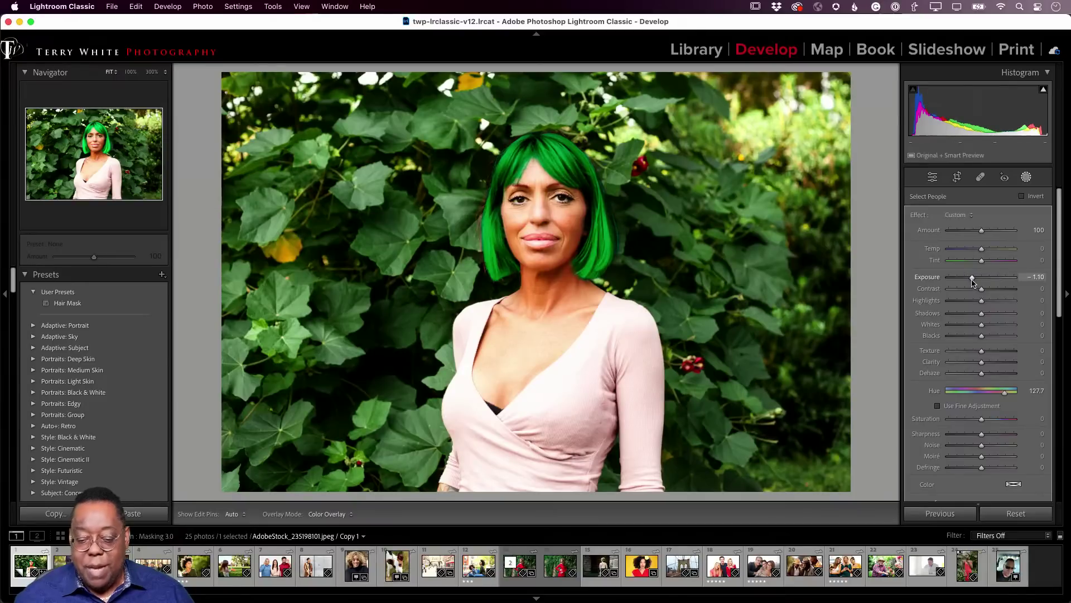
# - Turn the lips dark green through the Lips mask with Hue 116.2 and Exposure -2.45
pyautogui.click(791, 161)
pyautogui.click(819, 137)
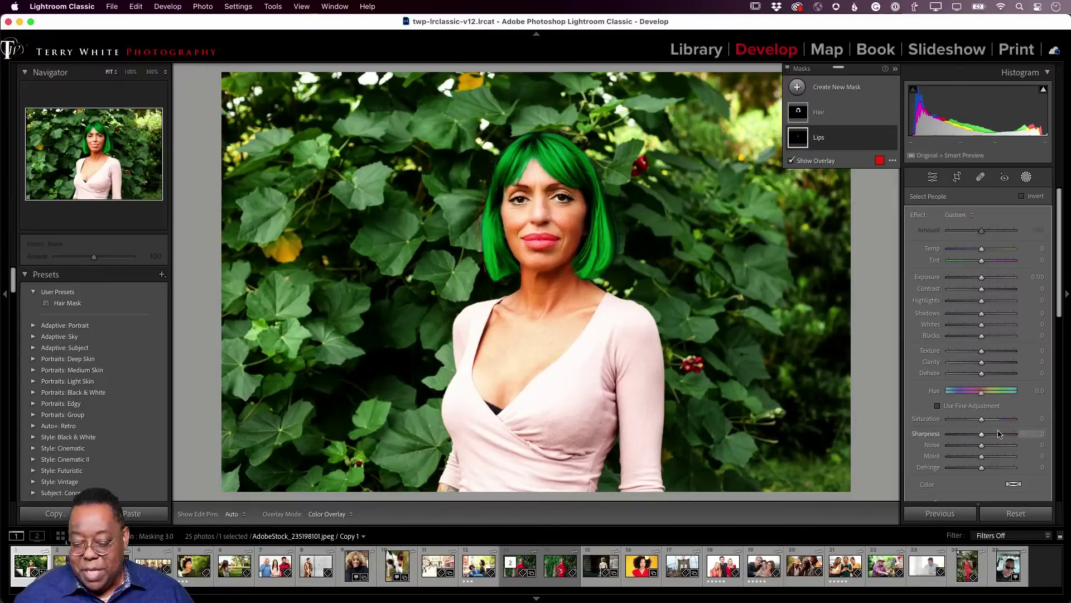
pyautogui.moveTo(981, 392); pyautogui.dragTo(1003, 397)
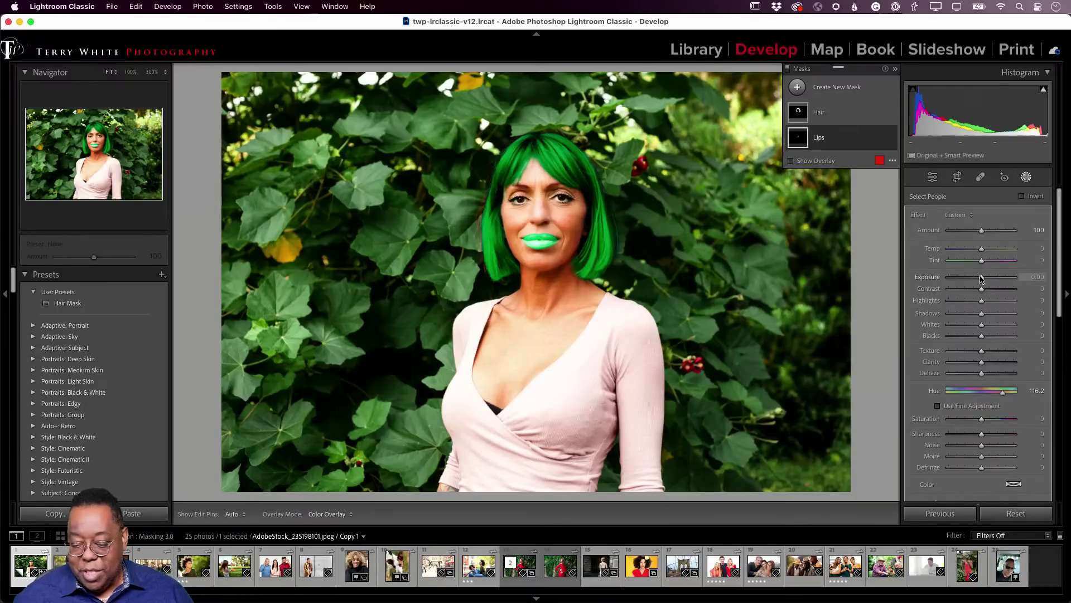
pyautogui.moveTo(982, 279); pyautogui.dragTo(960, 282)
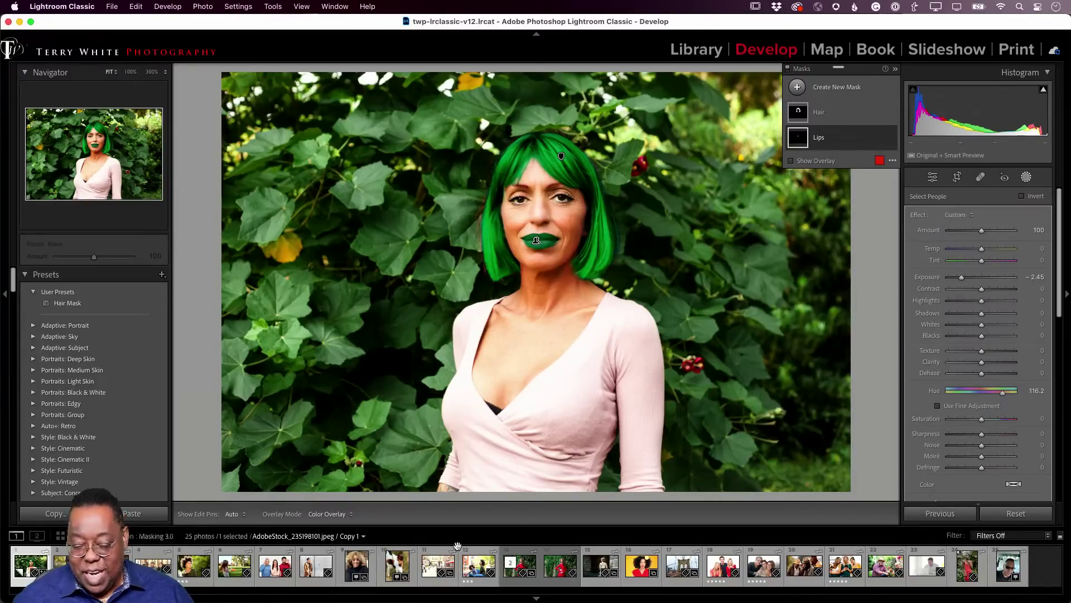
# - In the smiling man's photo, mask only Person 1's teeth and whiten them with Saturation -100 and Exposure 0.45
pyautogui.press('Left')
pyautogui.press('Left')
pyautogui.press('Left')
pyautogui.press('Left')
pyautogui.press('Left')
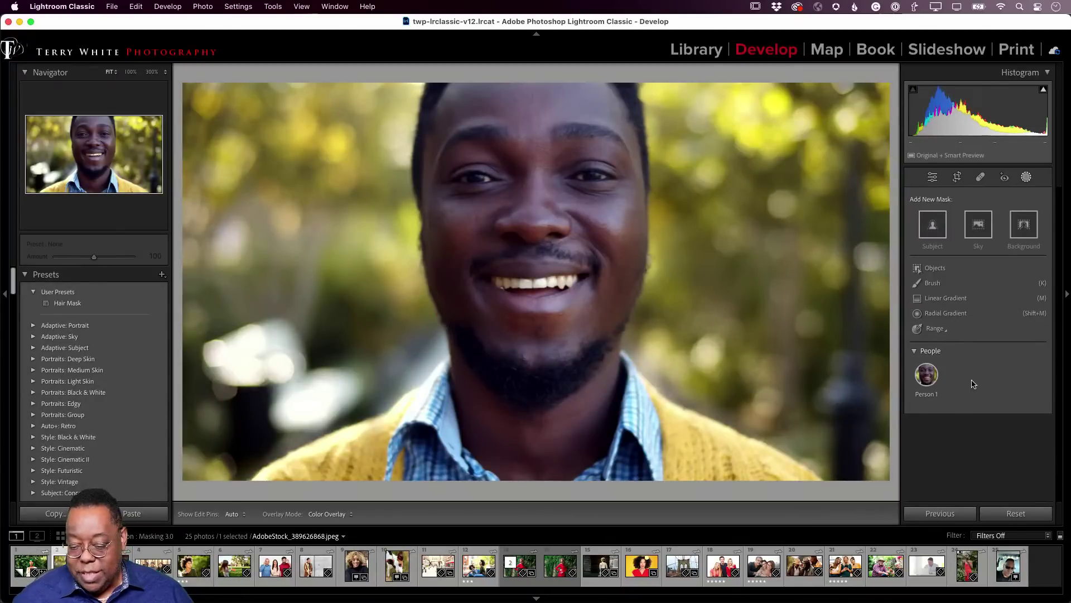
pyautogui.click(925, 382)
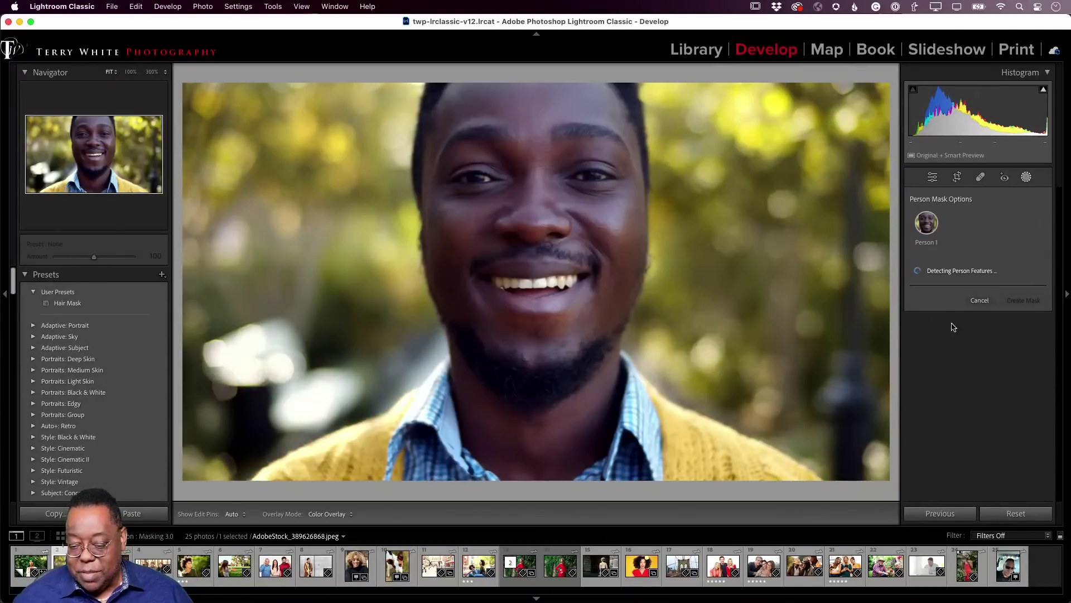
pyautogui.click(913, 379)
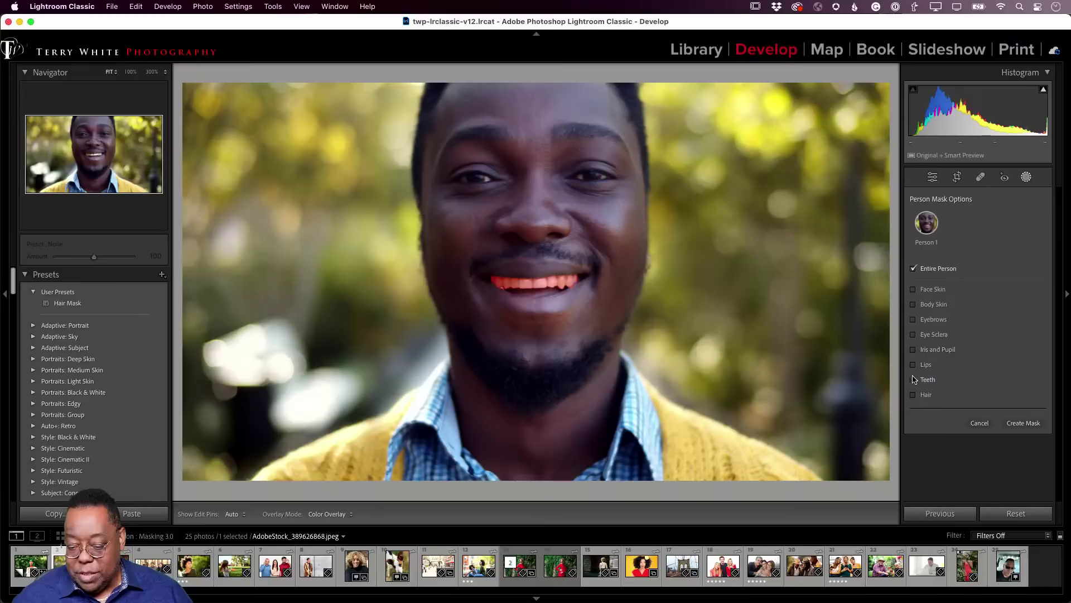
pyautogui.click(1024, 424)
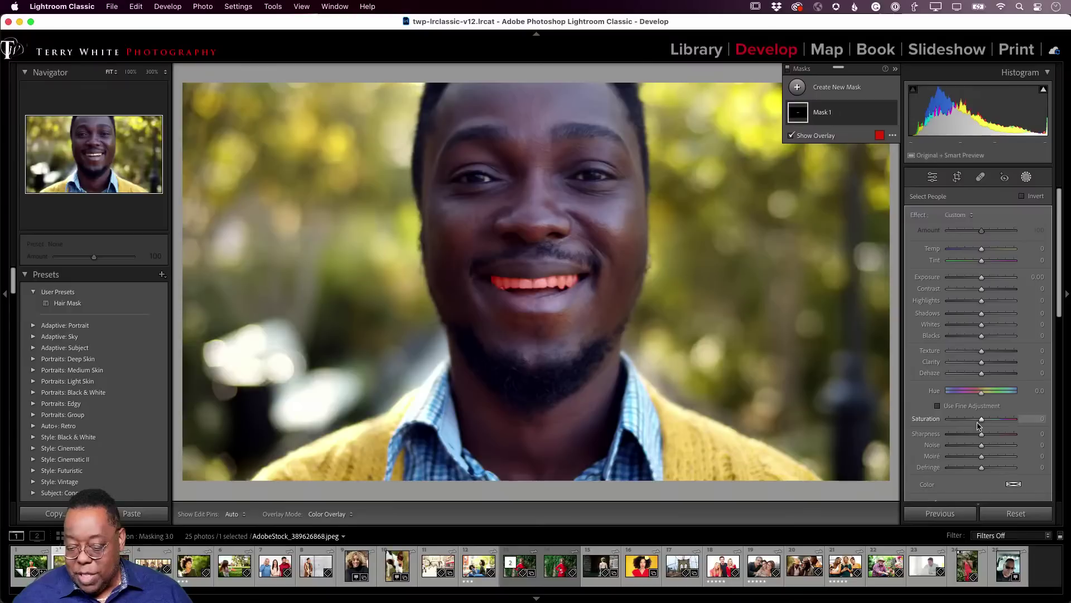
pyautogui.moveTo(984, 422); pyautogui.dragTo(949, 422)
pyautogui.moveTo(981, 277)
pyautogui.mouseDown()
pyautogui.moveTo(1006, 284)
pyautogui.moveTo(989, 285)
pyautogui.mouseUp()
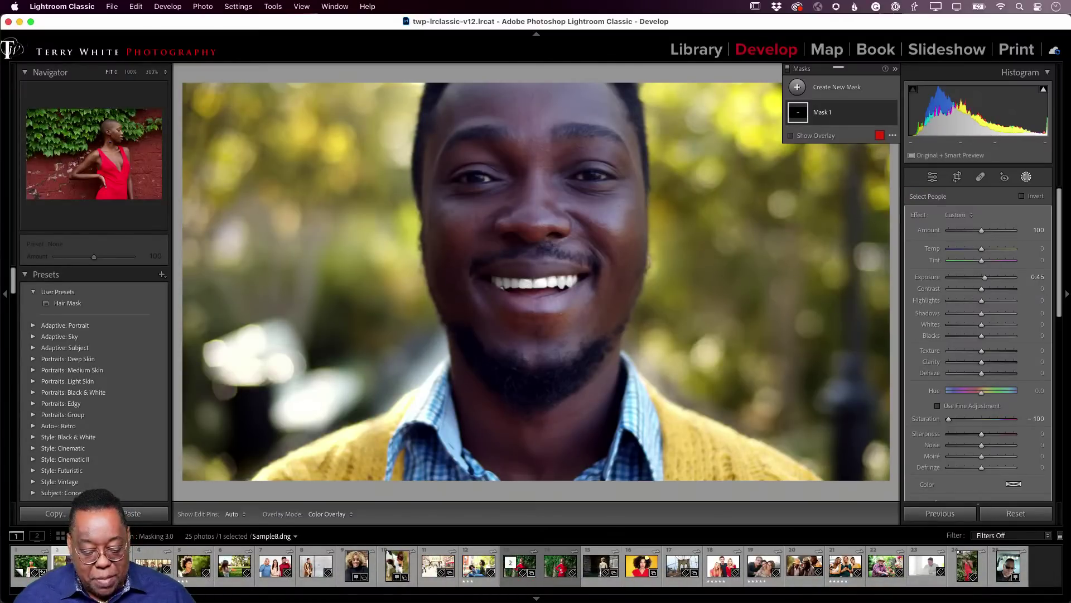
# - Open Sample8.dng, the woman in the red dress, and activate the Healing tool in Heal mode
pyautogui.click(209, 569)
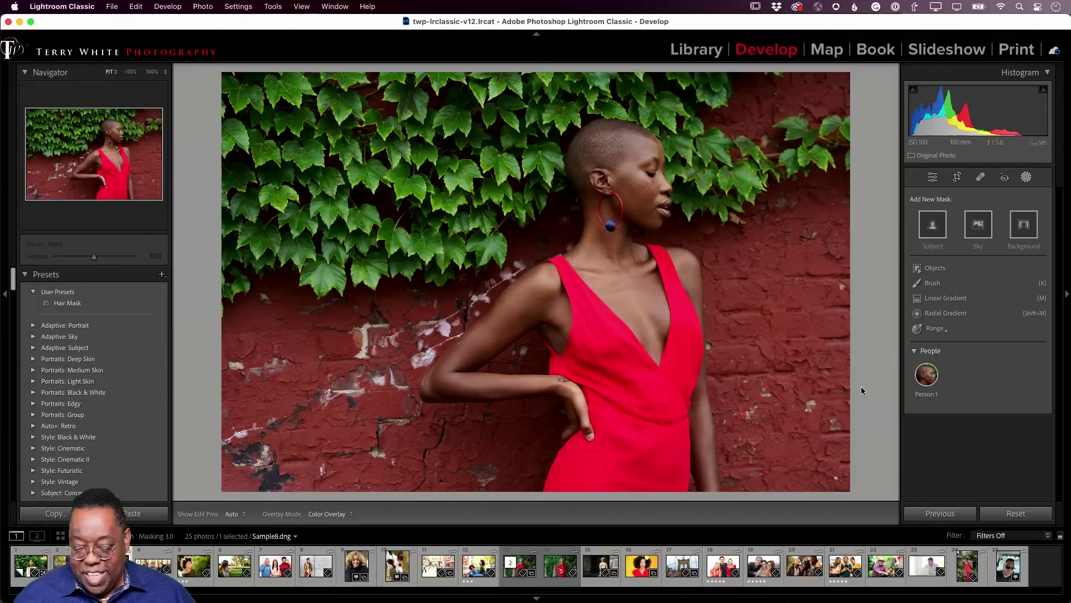
pyautogui.moveTo(926, 374)
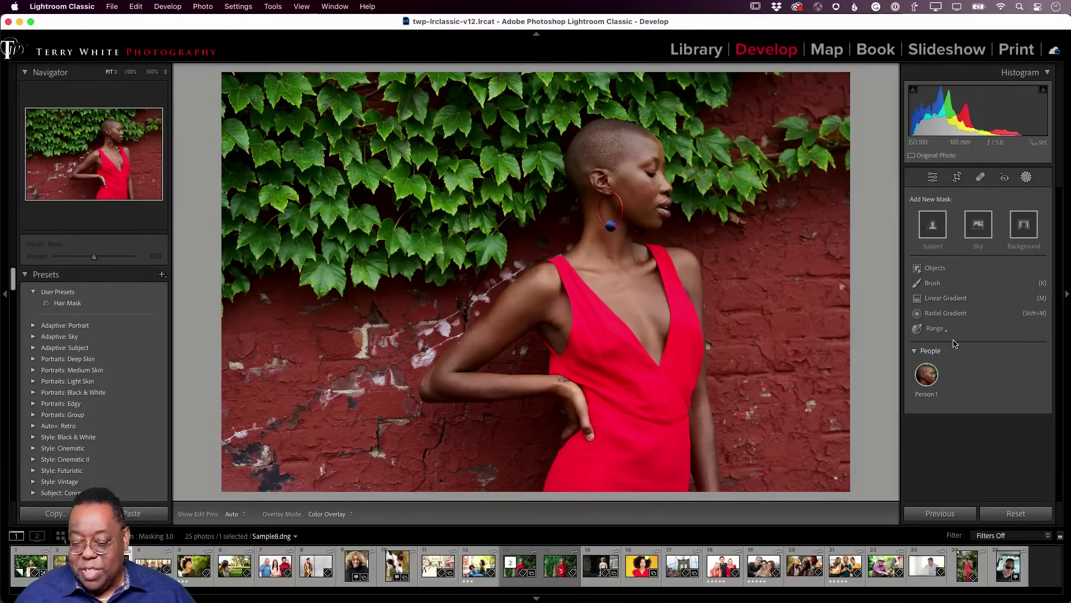
pyautogui.click(981, 178)
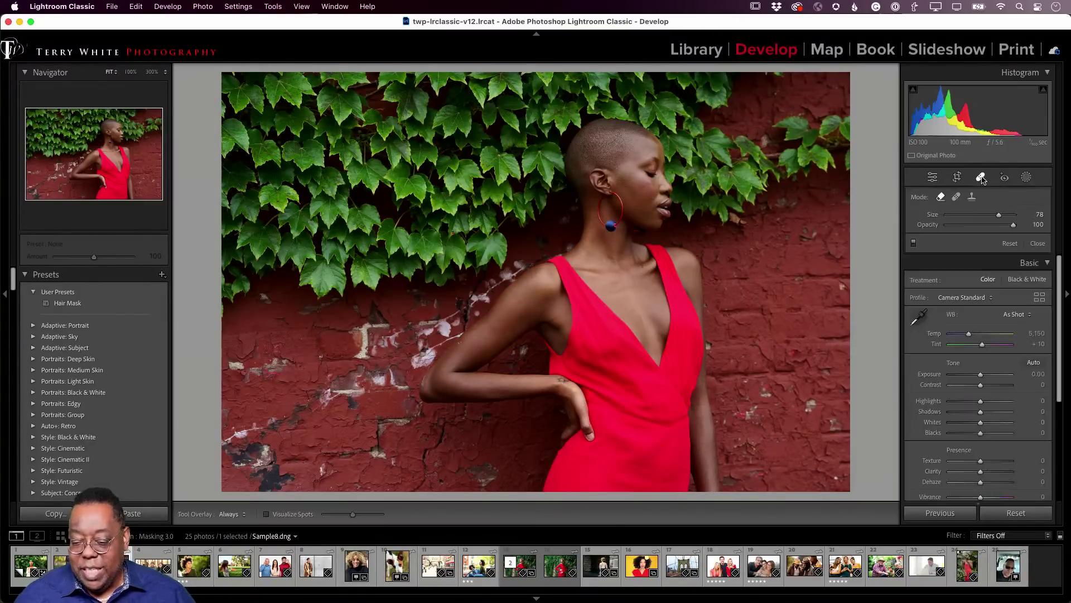
pyautogui.click(956, 197)
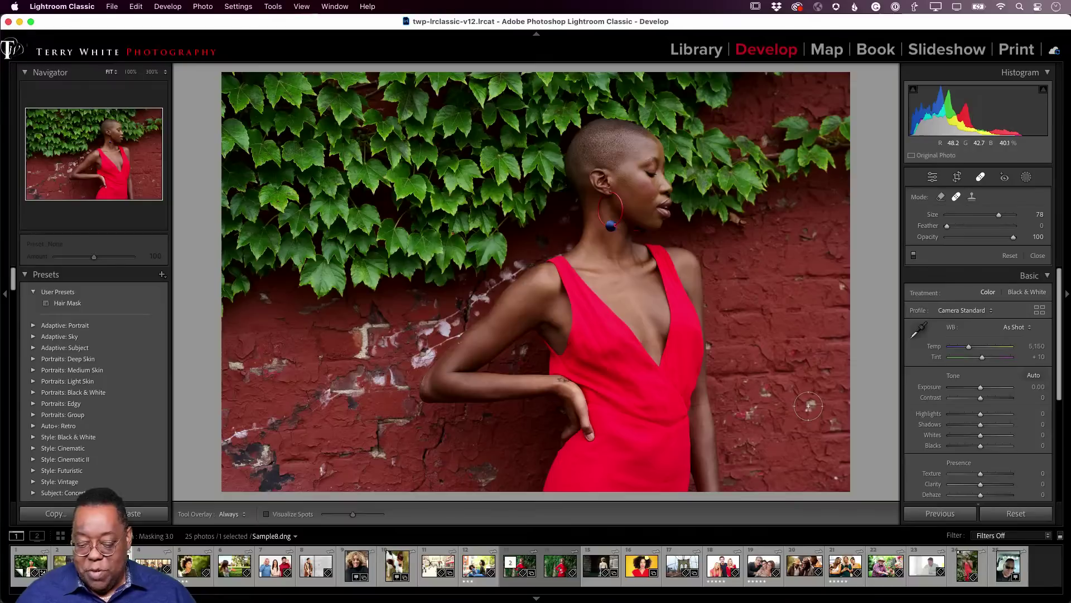
# - Try healing the light blemish on the brick wall beside the woman, shift its source area sideways, and delete the healing spot
pyautogui.click(809, 405)
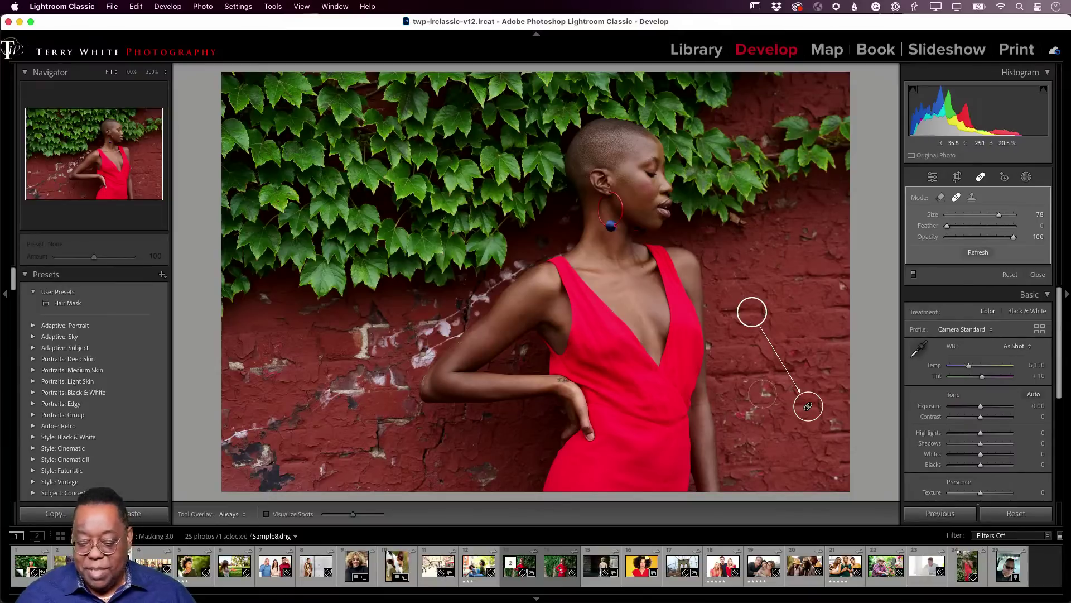
pyautogui.moveTo(753, 315)
pyautogui.mouseDown()
pyautogui.moveTo(798, 327)
pyautogui.moveTo(795, 316)
pyautogui.mouseUp()
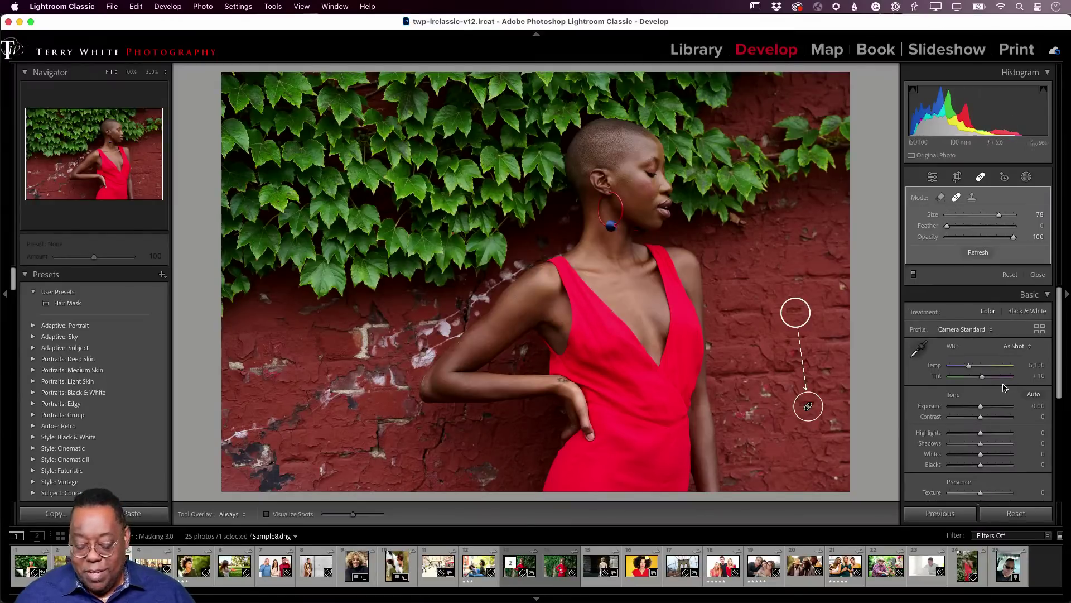
pyautogui.press('Delete')
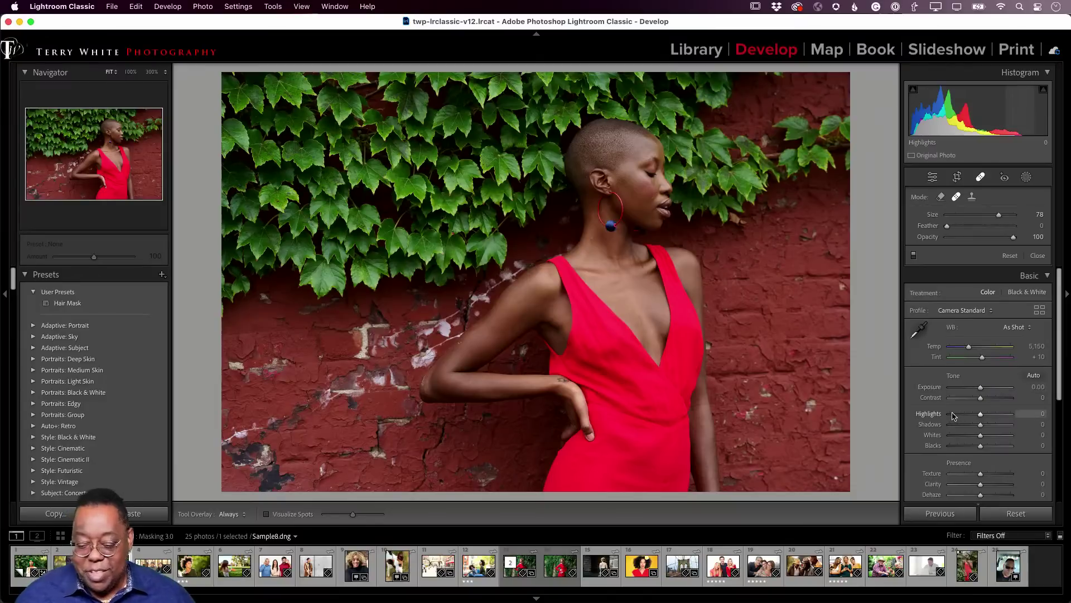
# - Switch healing to Content-Aware Remove and clear blemishes from the brick wall on both sides of the woman
pyautogui.click(942, 199)
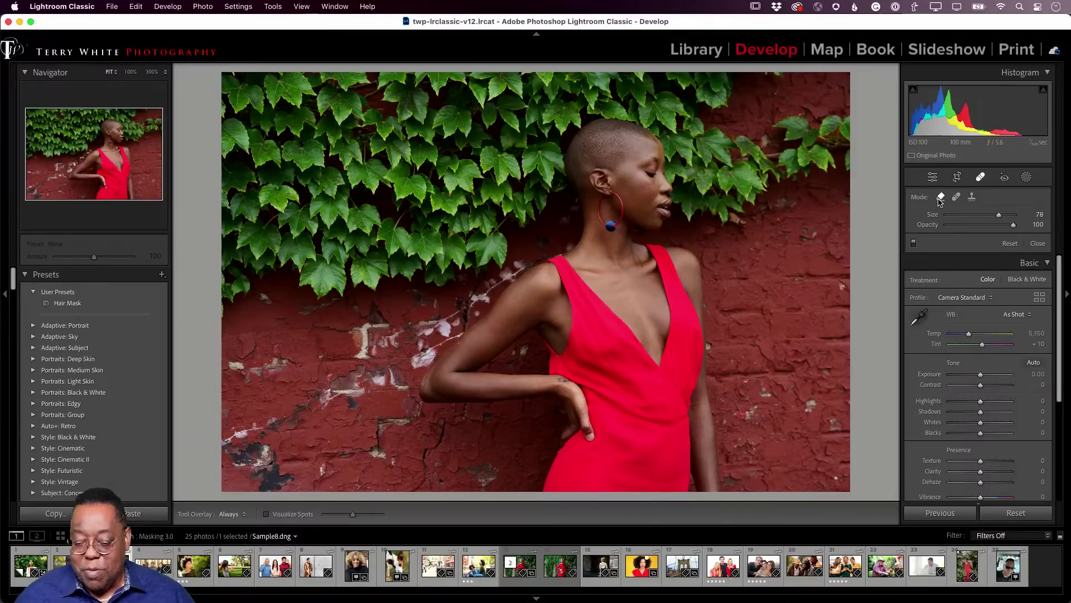
pyautogui.click(809, 406)
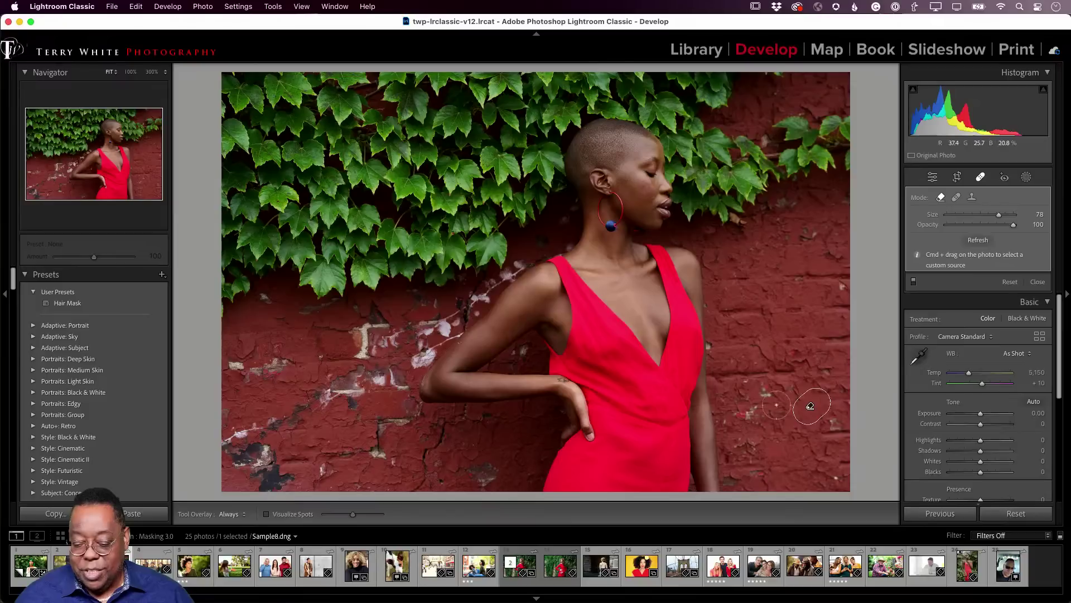
pyautogui.moveTo(765, 391); pyautogui.dragTo(811, 435)
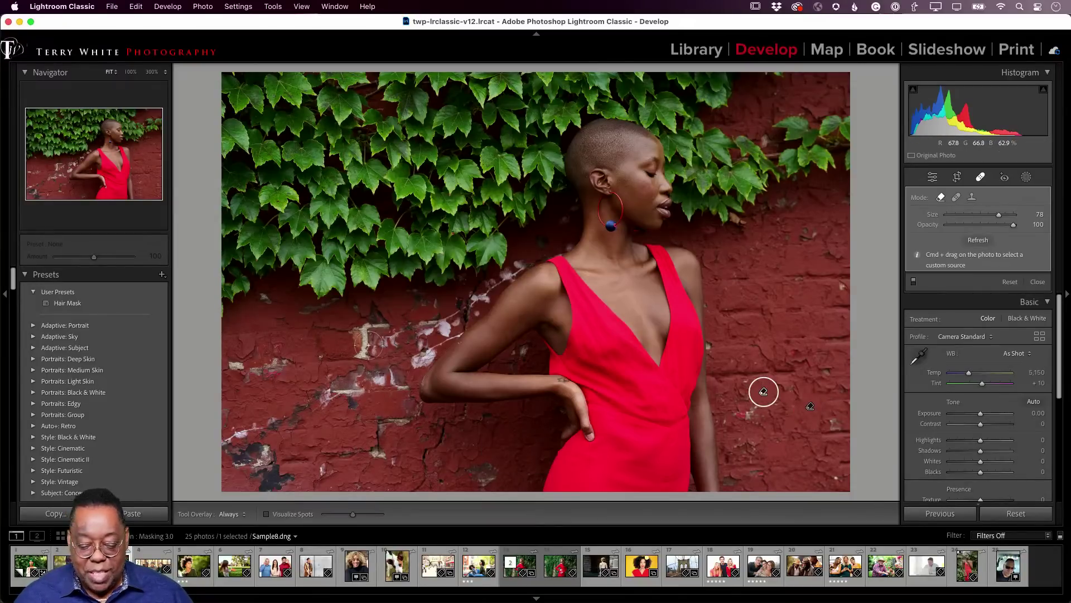
pyautogui.moveTo(360, 353)
pyautogui.mouseDown()
pyautogui.moveTo(365, 321)
pyautogui.moveTo(388, 324)
pyautogui.moveTo(374, 340)
pyautogui.mouseUp()
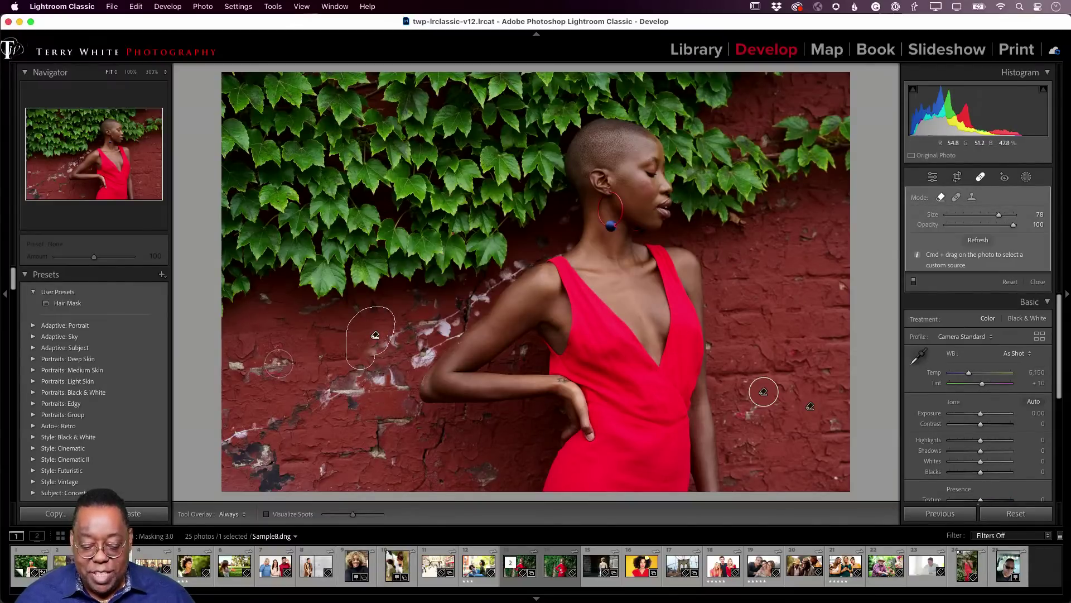
pyautogui.moveTo(267, 367); pyautogui.dragTo(224, 365)
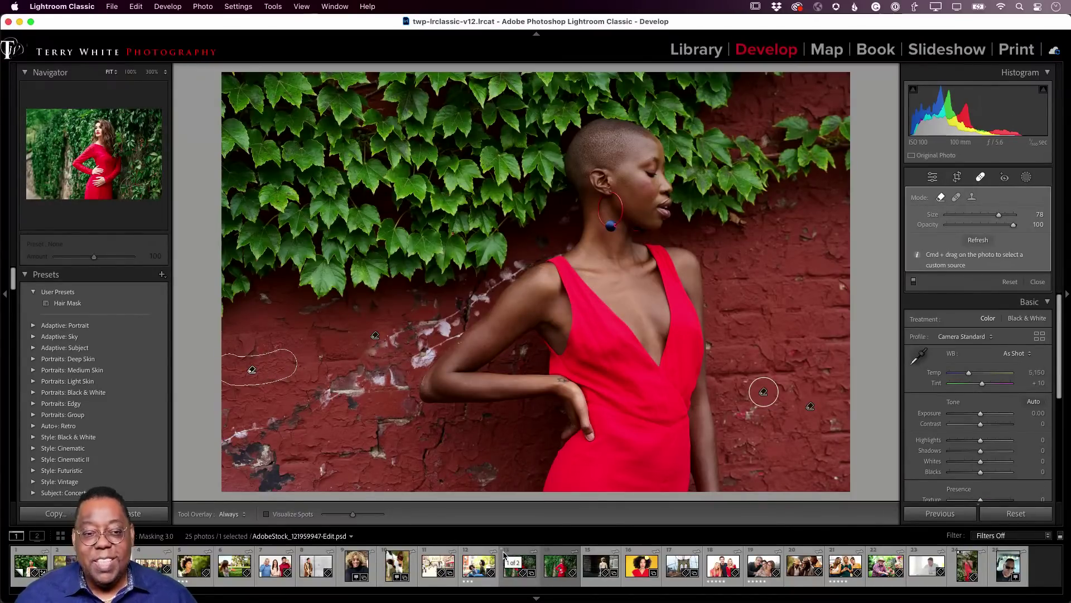
# - Remove more blemishes from the wall's lower left and right-hand areas with Content-Aware Remove, reducing the brush size to 76
pyautogui.click(324, 471)
pyautogui.moveTo(381, 464)
pyautogui.mouseDown()
pyautogui.moveTo(383, 424)
pyautogui.moveTo(416, 422)
pyautogui.mouseUp()
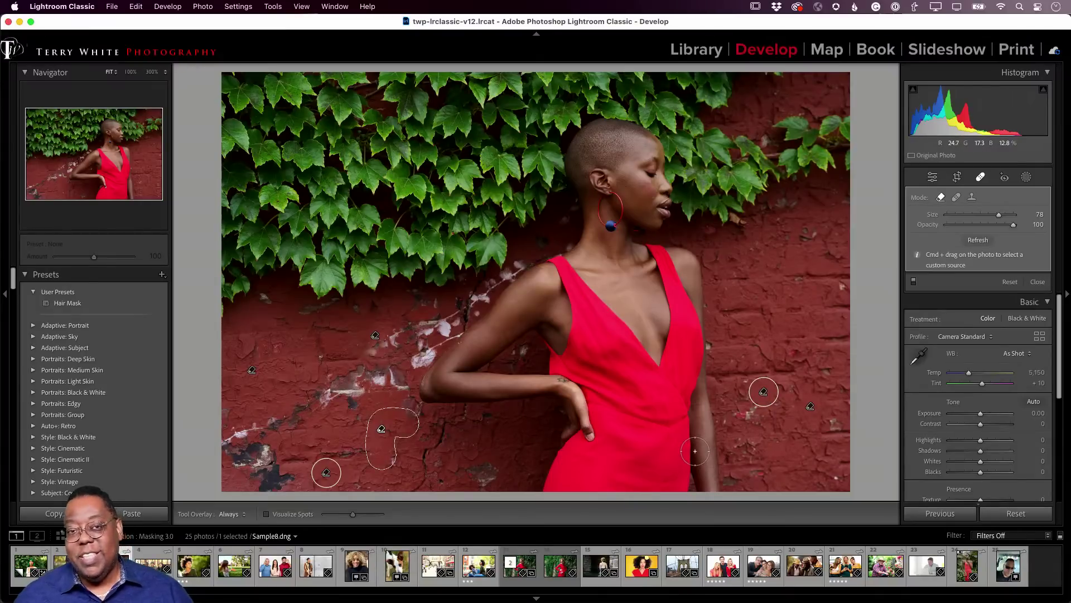
pyautogui.click(836, 295)
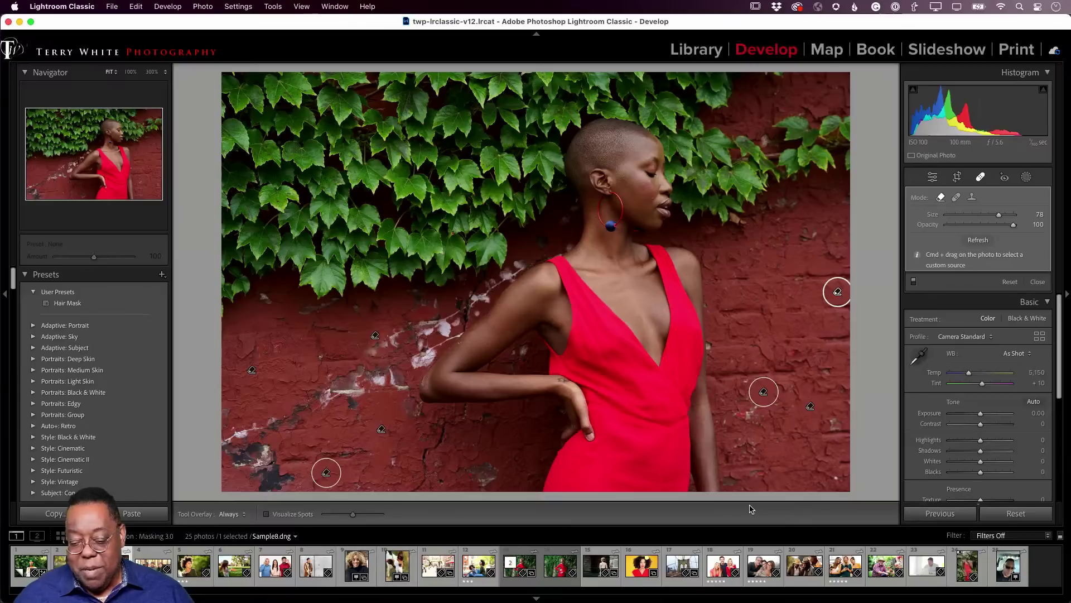
pyautogui.click(835, 478)
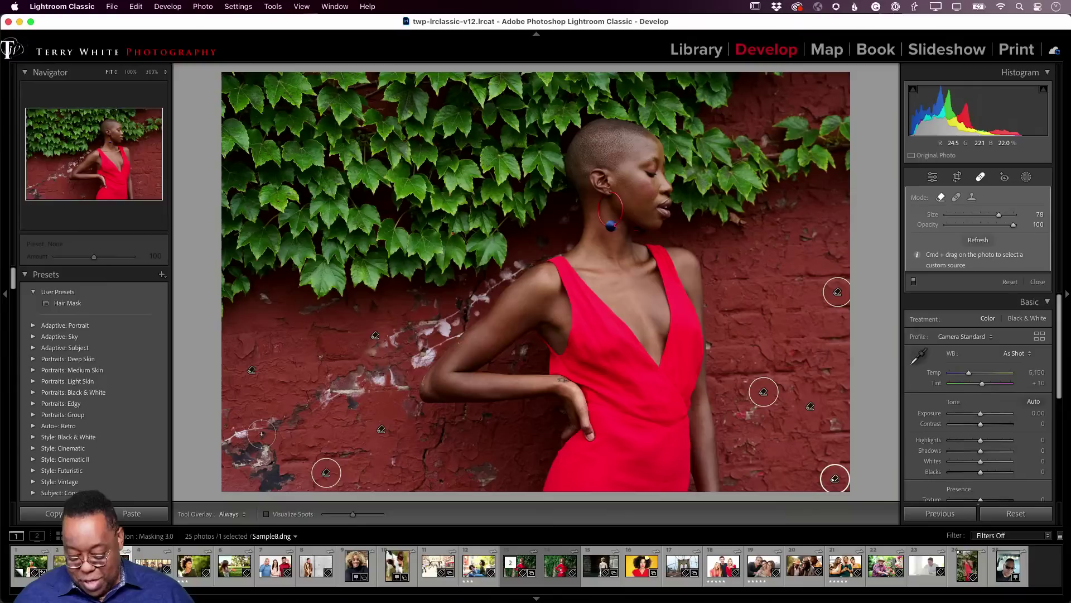
pyautogui.press('[')
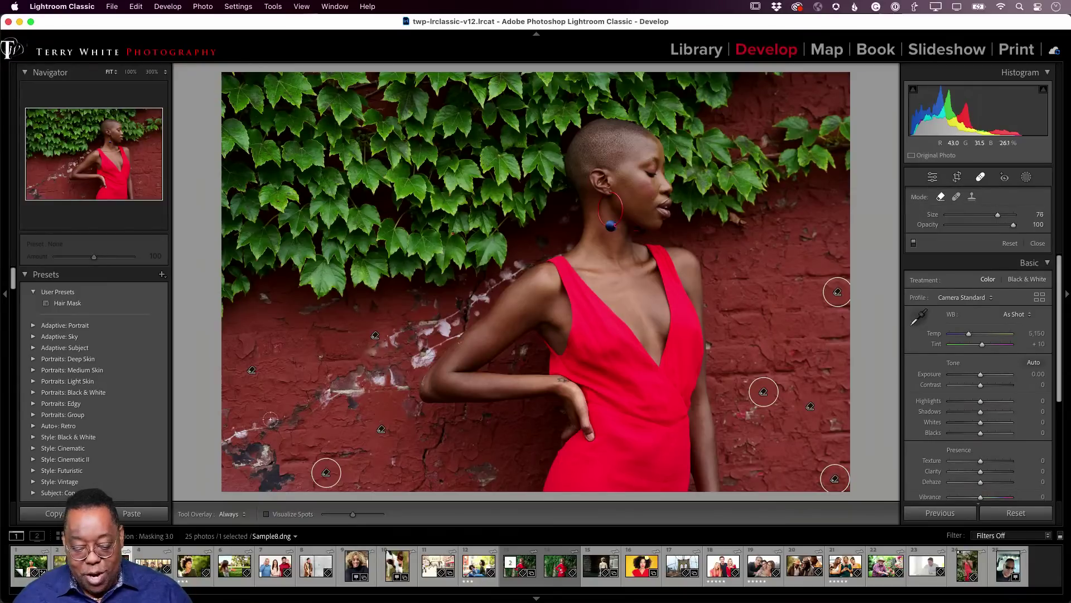
pyautogui.moveTo(277, 419); pyautogui.dragTo(222, 446)
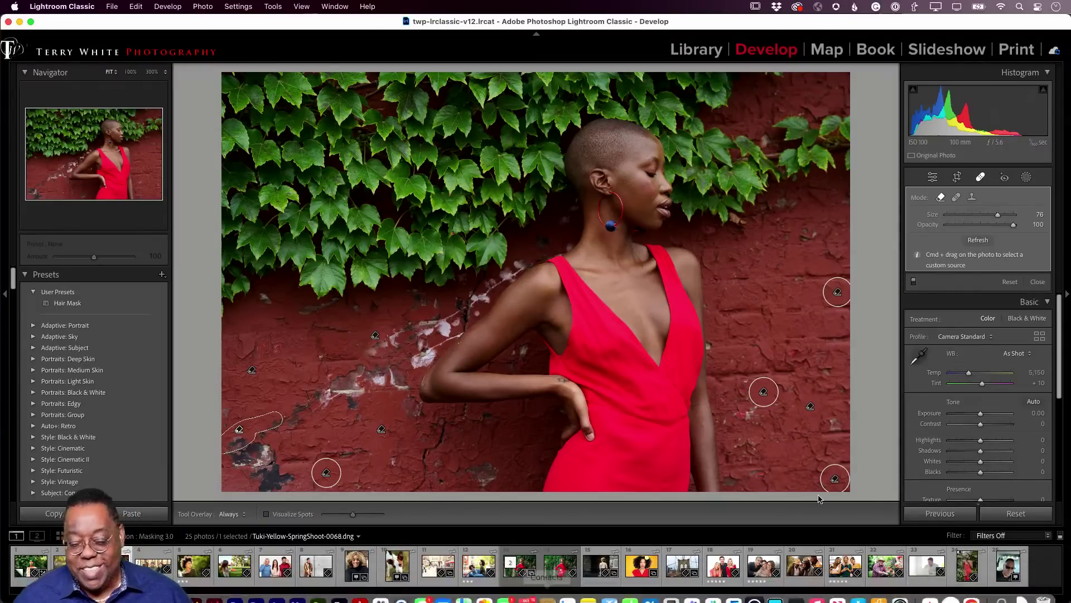
pyautogui.moveTo(817, 232); pyautogui.dragTo(792, 247)
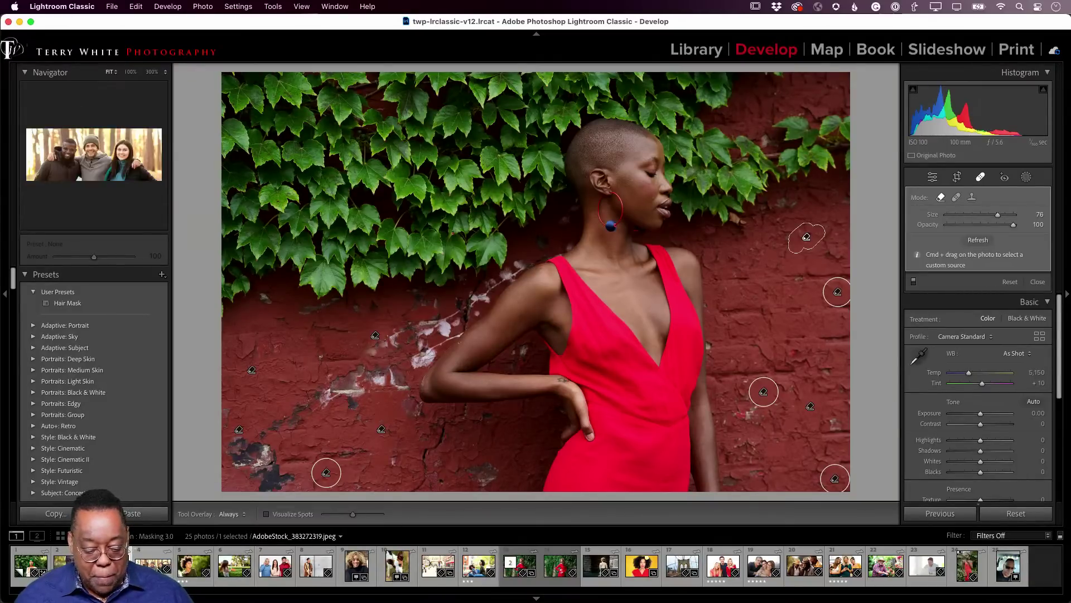
# - Open AdobeStock_383272319.jpeg, the photo of three friends, and create a mask of only Person 3's face skin
pyautogui.click(151, 566)
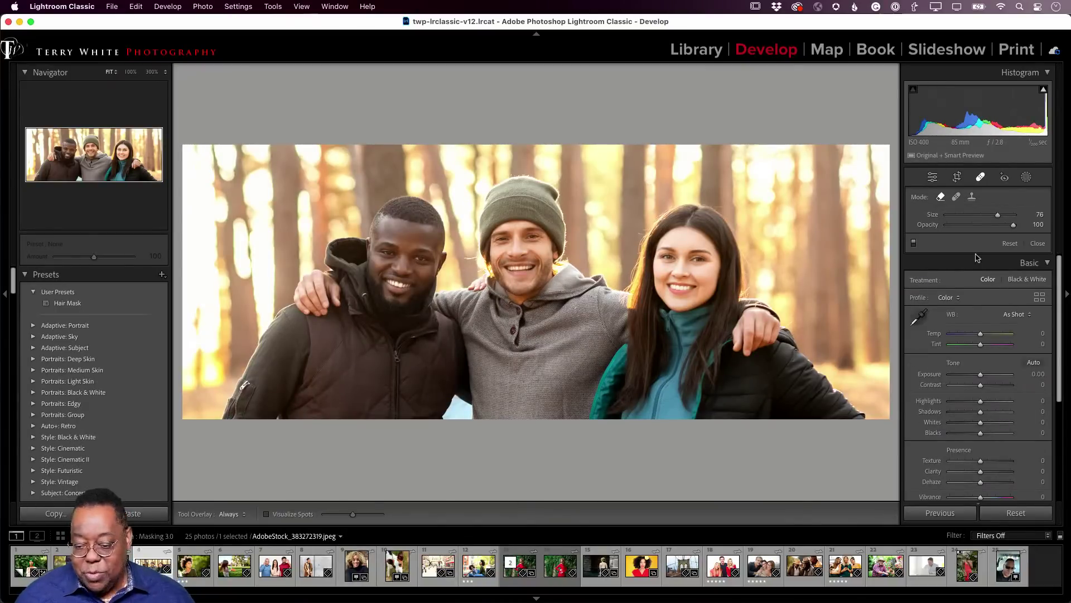
pyautogui.click(1026, 177)
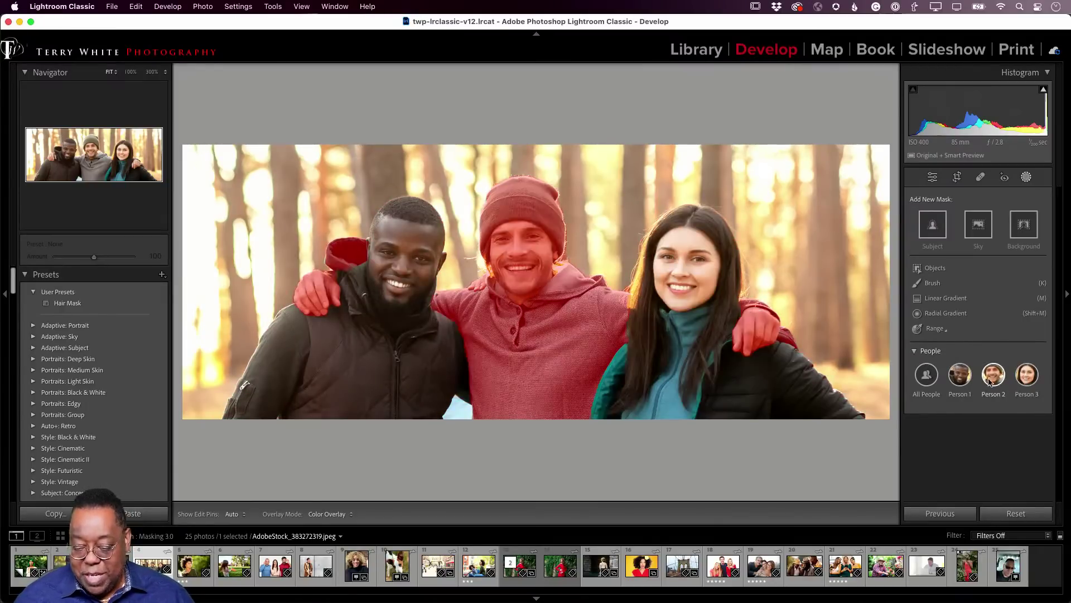
pyautogui.click(1017, 379)
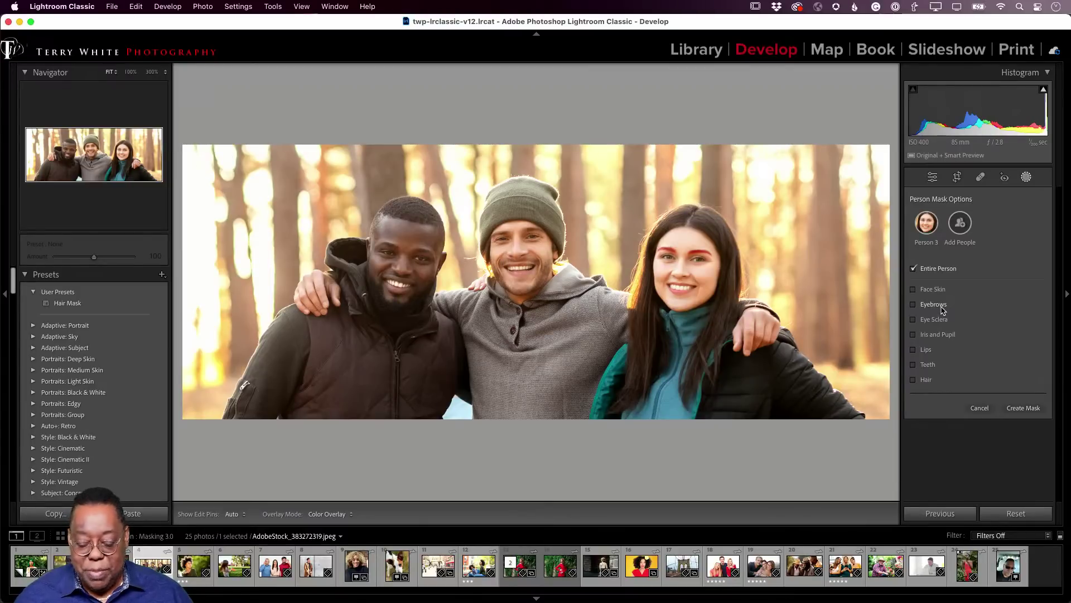
pyautogui.click(935, 290)
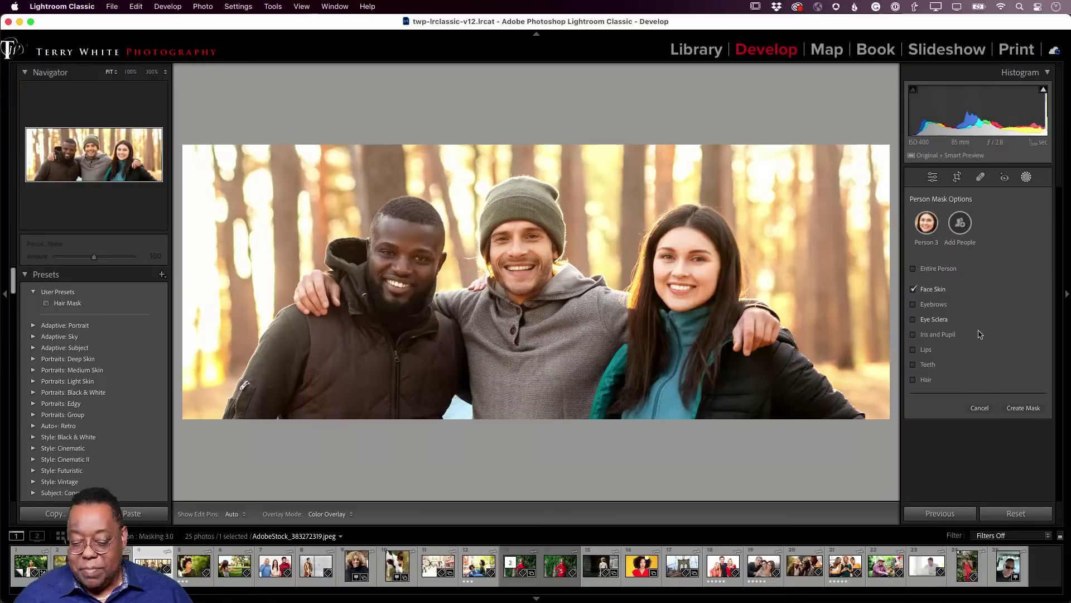
pyautogui.click(1021, 404)
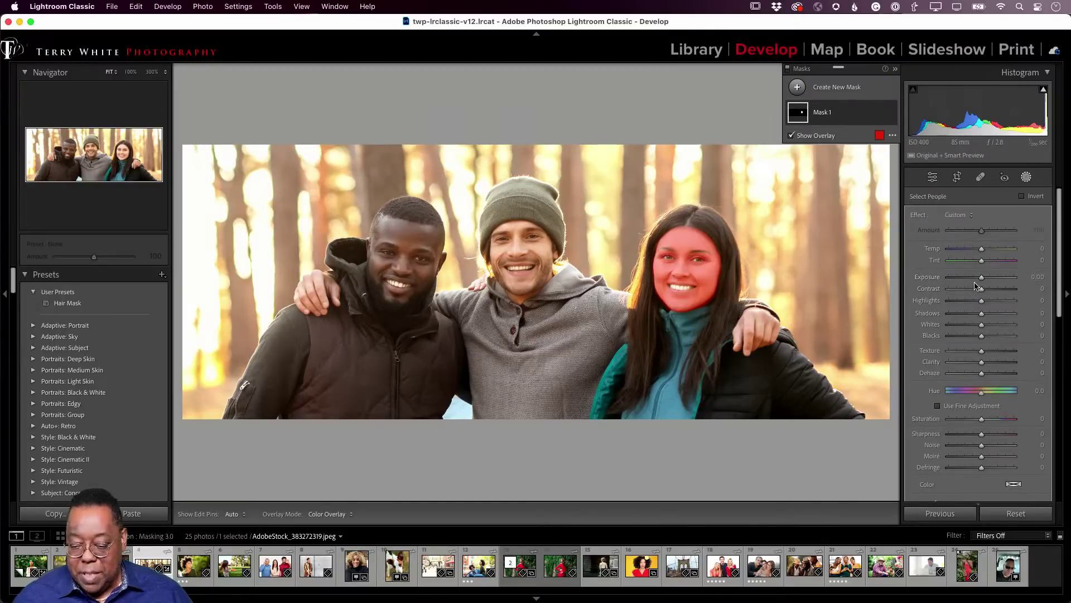
pyautogui.moveTo(983, 256); pyautogui.dragTo(980, 281)
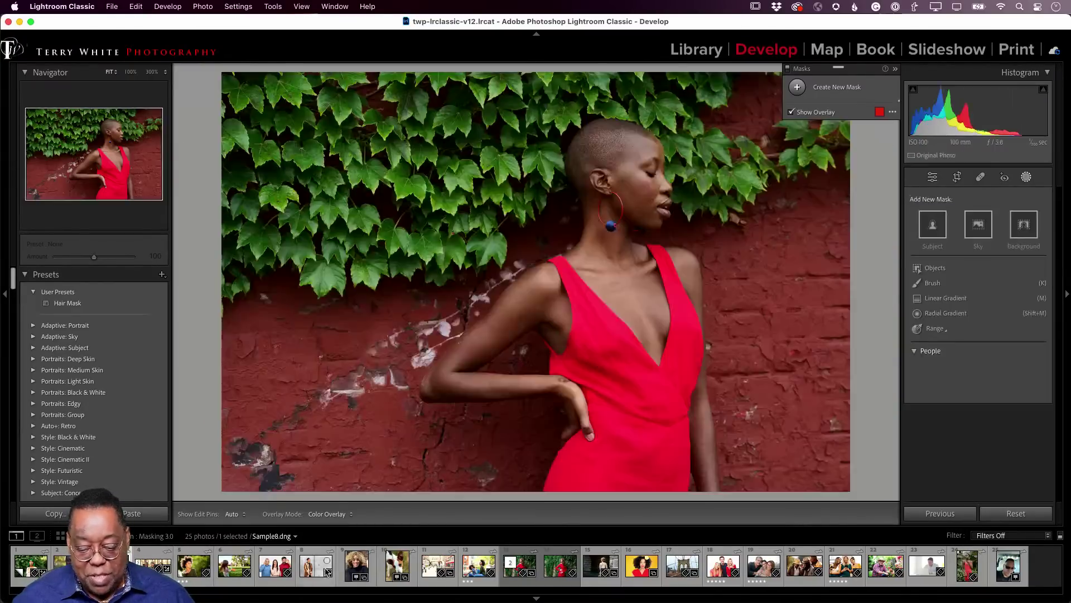
# - In Sample8.dng, mask the red dress with a size 20 Objects brush and recolor it magenta with Hue -44.8 and Exposure -0.35
pyautogui.click(561, 565)
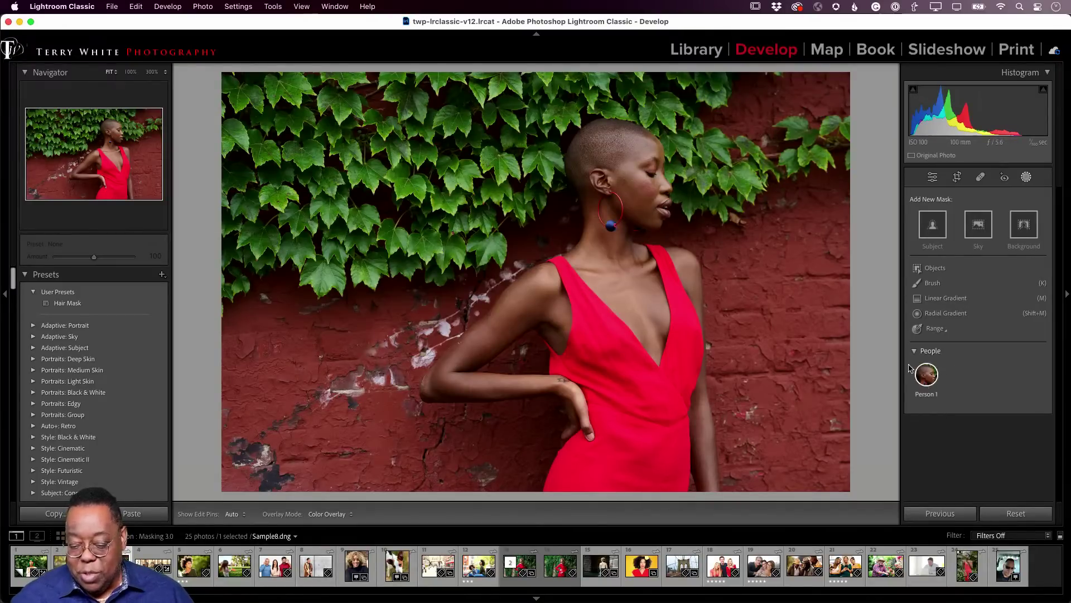
pyautogui.moveTo(932, 374)
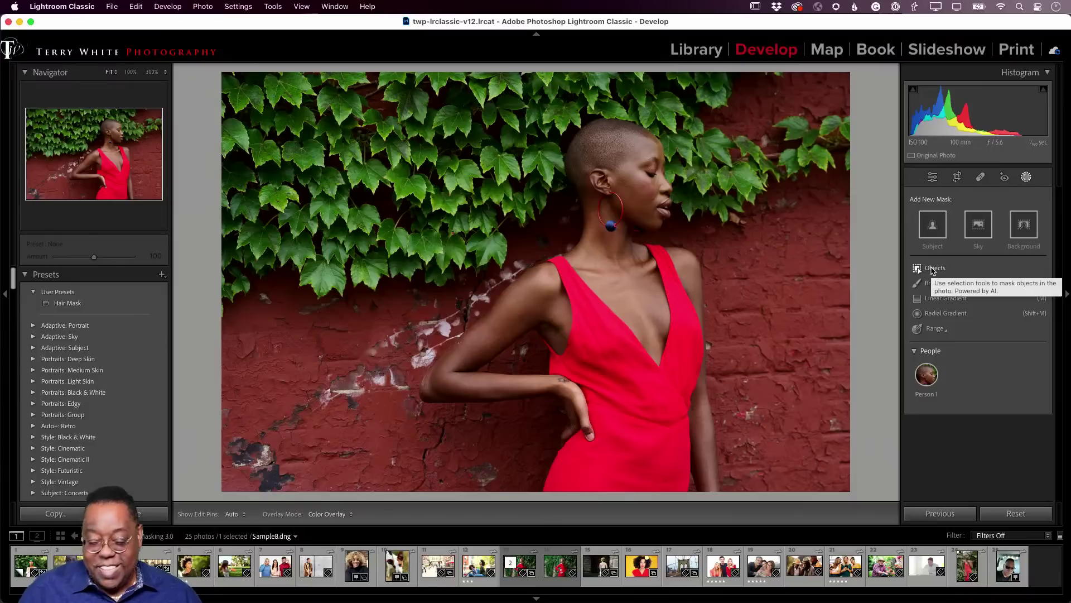
pyautogui.click(931, 269)
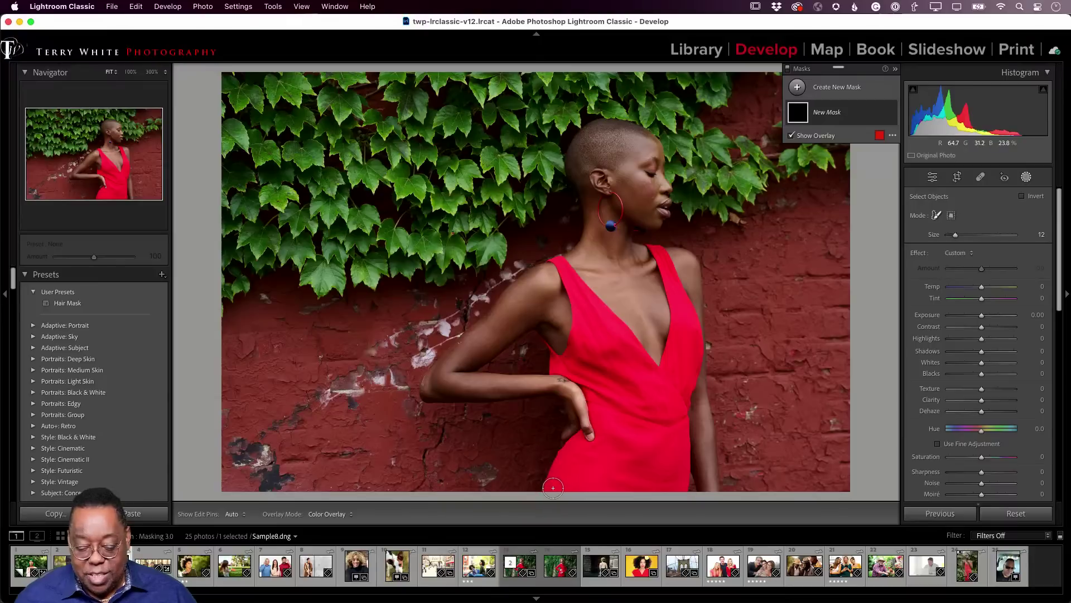
pyautogui.press(']')
pyautogui.press(']')
pyautogui.press(']')
pyautogui.press(']')
pyautogui.press(']')
pyautogui.press(']')
pyautogui.press(']')
pyautogui.press(']')
pyautogui.moveTo(563, 477)
pyautogui.mouseDown()
pyautogui.moveTo(589, 444)
pyautogui.moveTo(593, 398)
pyautogui.moveTo(552, 348)
pyautogui.moveTo(600, 367)
pyautogui.moveTo(567, 260)
pyautogui.moveTo(608, 328)
pyautogui.moveTo(661, 375)
pyautogui.moveTo(679, 324)
pyautogui.moveTo(657, 251)
pyautogui.moveTo(690, 363)
pyautogui.moveTo(682, 487)
pyautogui.moveTo(574, 489)
pyautogui.mouseUp()
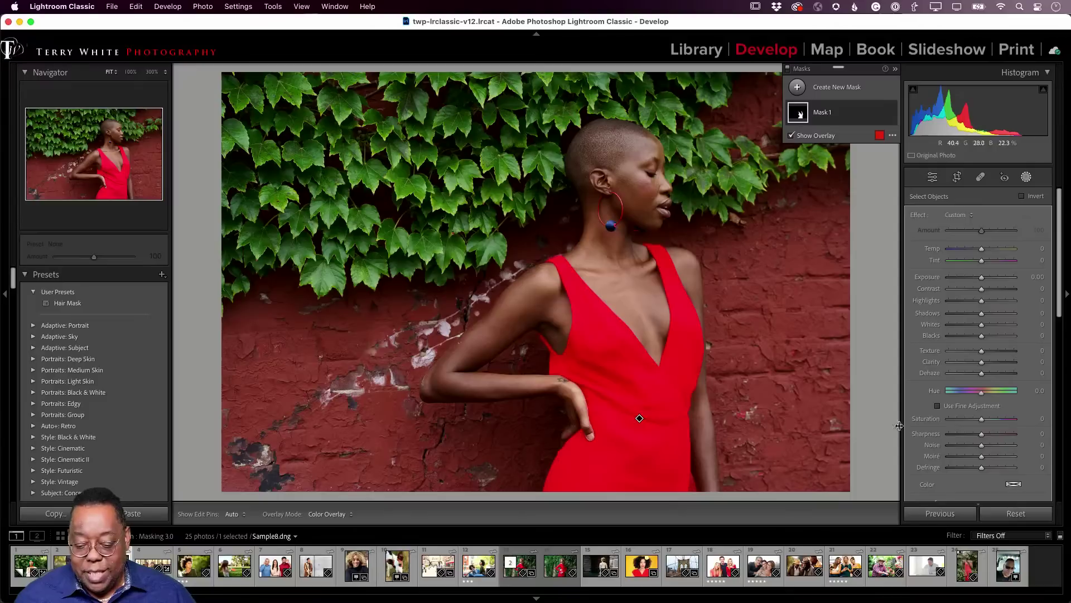
pyautogui.moveTo(983, 395); pyautogui.dragTo(973, 397)
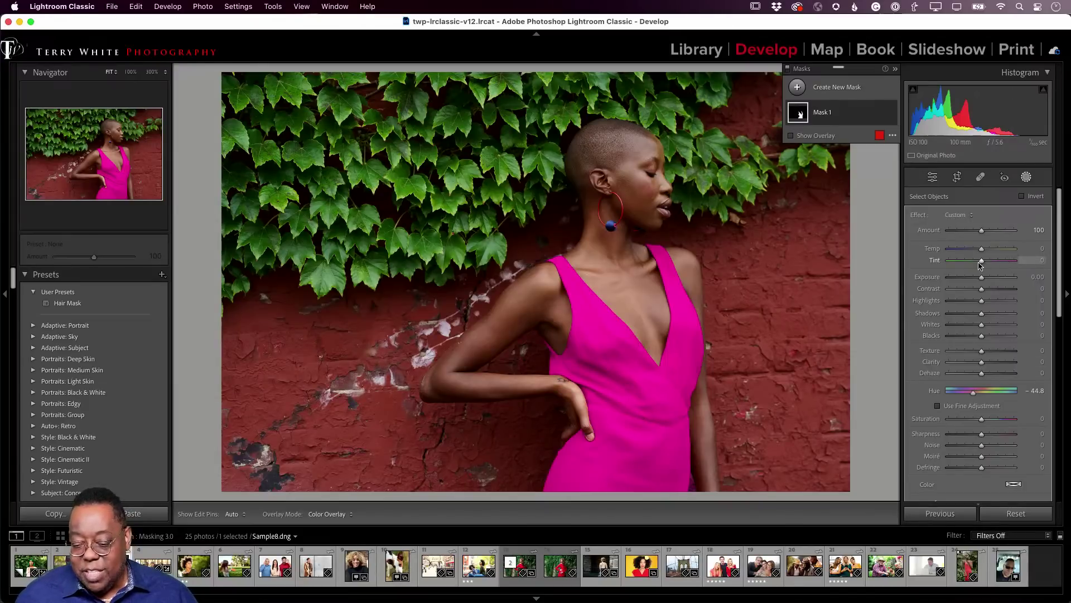
pyautogui.moveTo(982, 279); pyautogui.dragTo(977, 279)
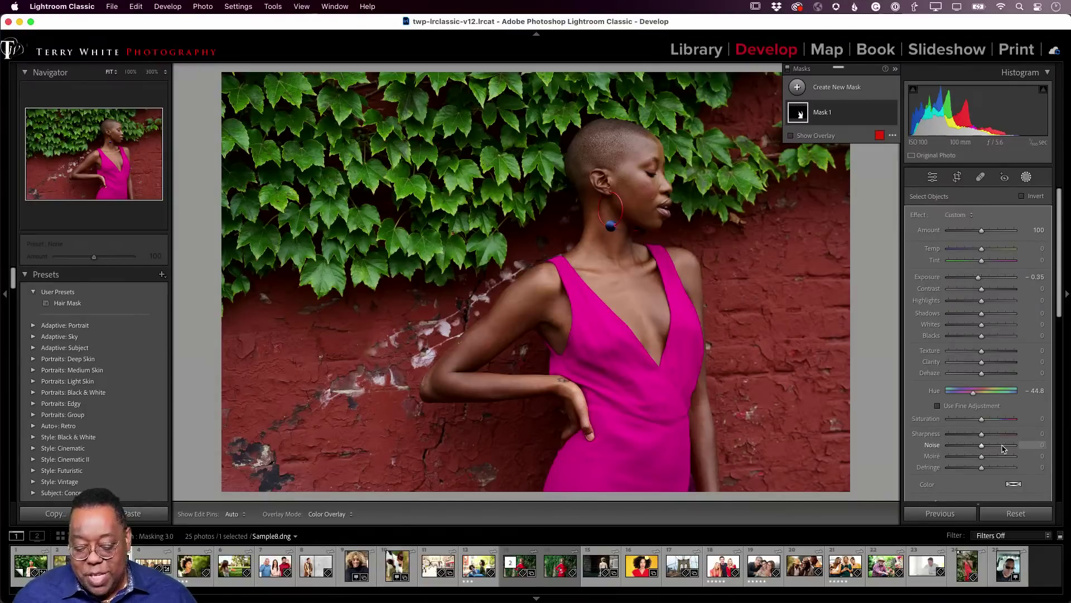
# - Open AdobeStock_308354120.jpeg, the girl with the frisbee, and mask the orange frisbee using an Objects brush of size 14
pyautogui.click(233, 574)
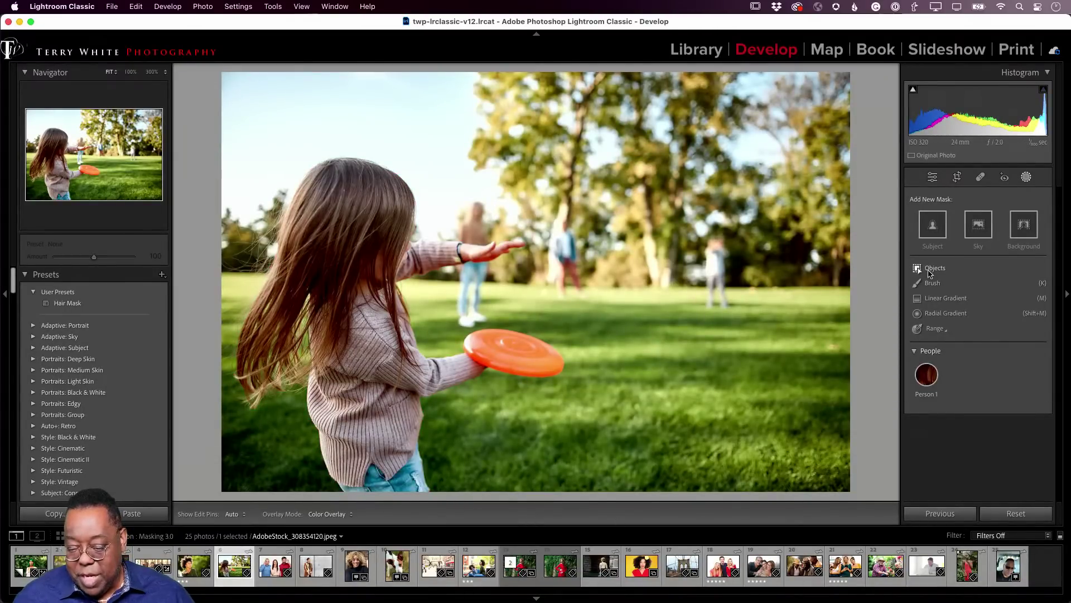
pyautogui.click(930, 272)
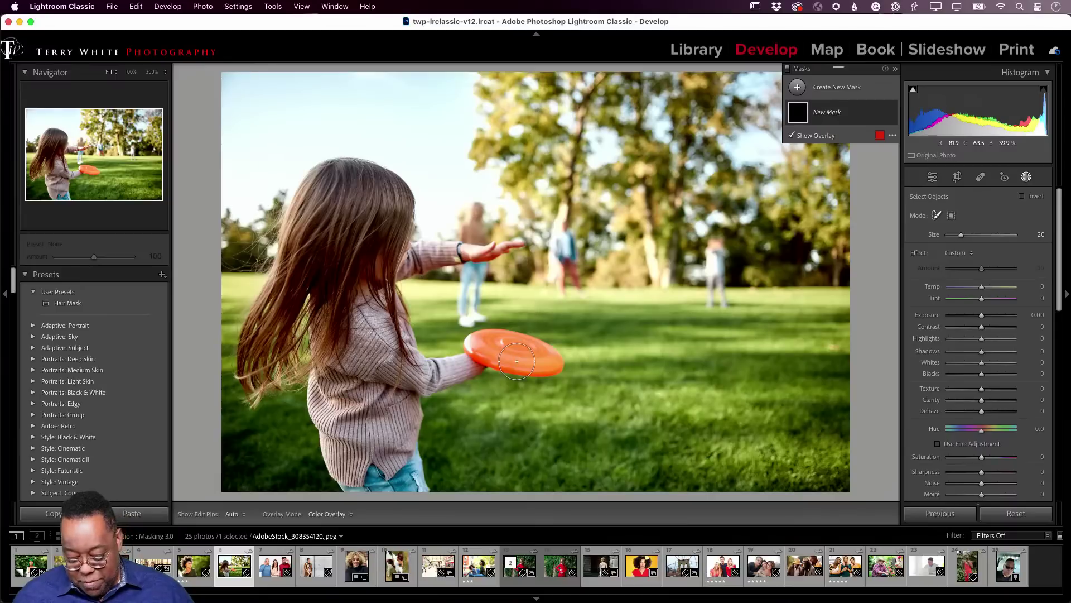
pyautogui.scroll(-6, 516, 361)
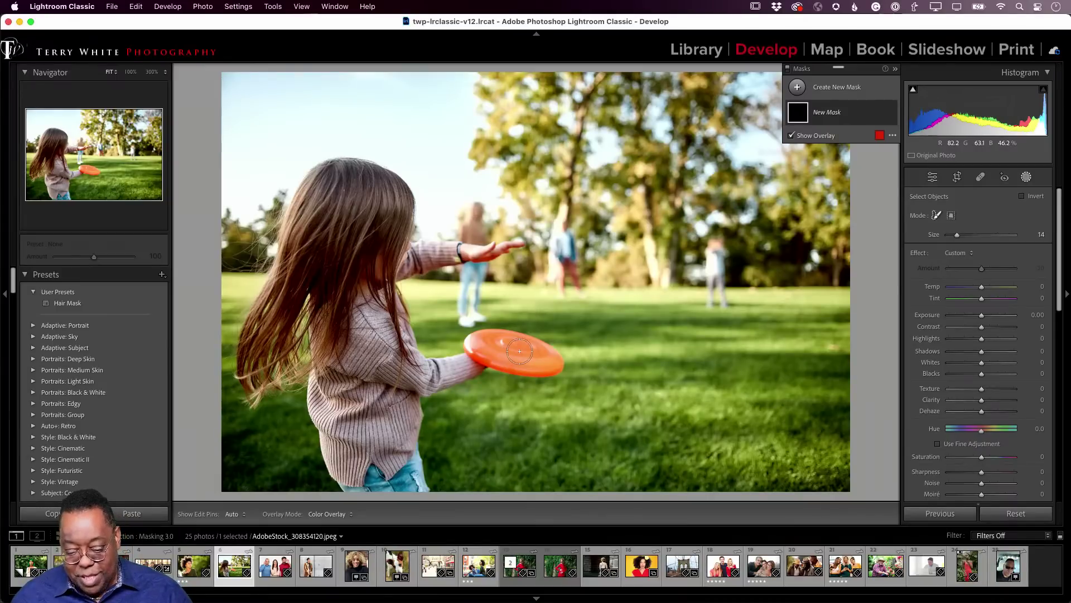
pyautogui.moveTo(479, 357)
pyautogui.mouseDown()
pyautogui.moveTo(538, 372)
pyautogui.moveTo(519, 373)
pyautogui.moveTo(560, 359)
pyautogui.moveTo(540, 337)
pyautogui.moveTo(494, 333)
pyautogui.moveTo(466, 342)
pyautogui.moveTo(477, 350)
pyautogui.mouseUp()
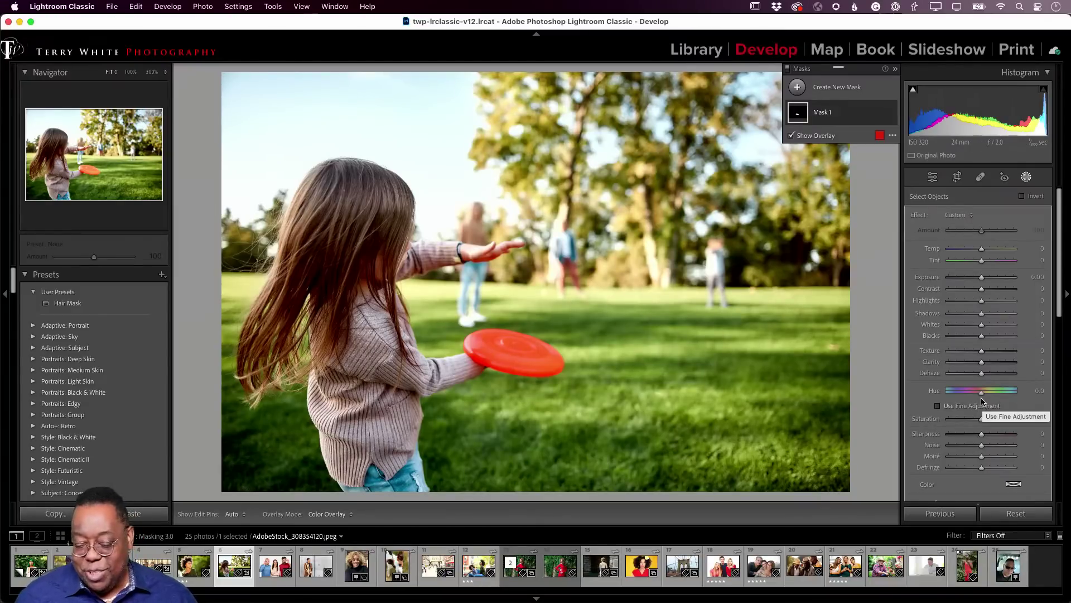
# - Recolor the masked frisbee pinkish red with Hue -23.8 and Exposure -0.93
pyautogui.moveTo(981, 396); pyautogui.dragTo(973, 396)
pyautogui.moveTo(985, 279); pyautogui.dragTo(977, 281)
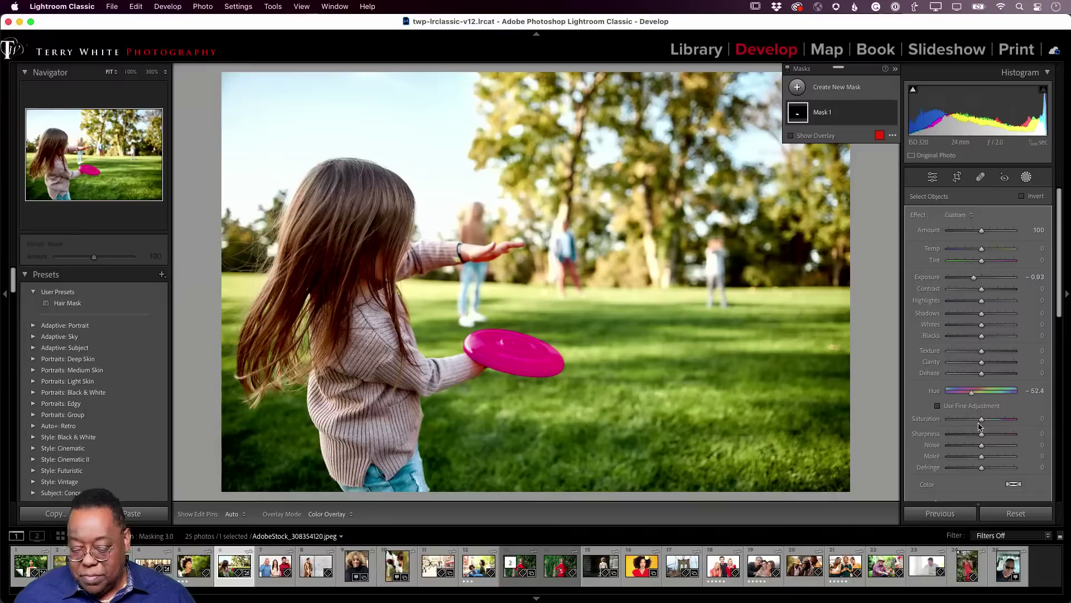
pyautogui.moveTo(972, 395); pyautogui.dragTo(976, 395)
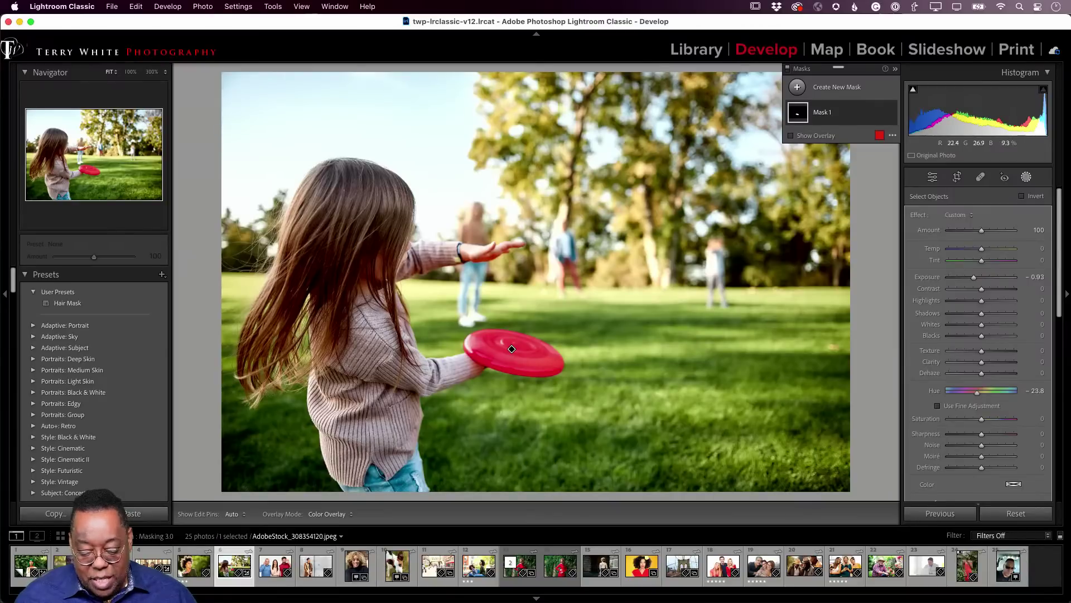
# - Open IMG_0110.heic, erase the dog's leash and clip with a size 79 Content-Aware Remove brush, and check the result outside the Healing tool
pyautogui.click(395, 569)
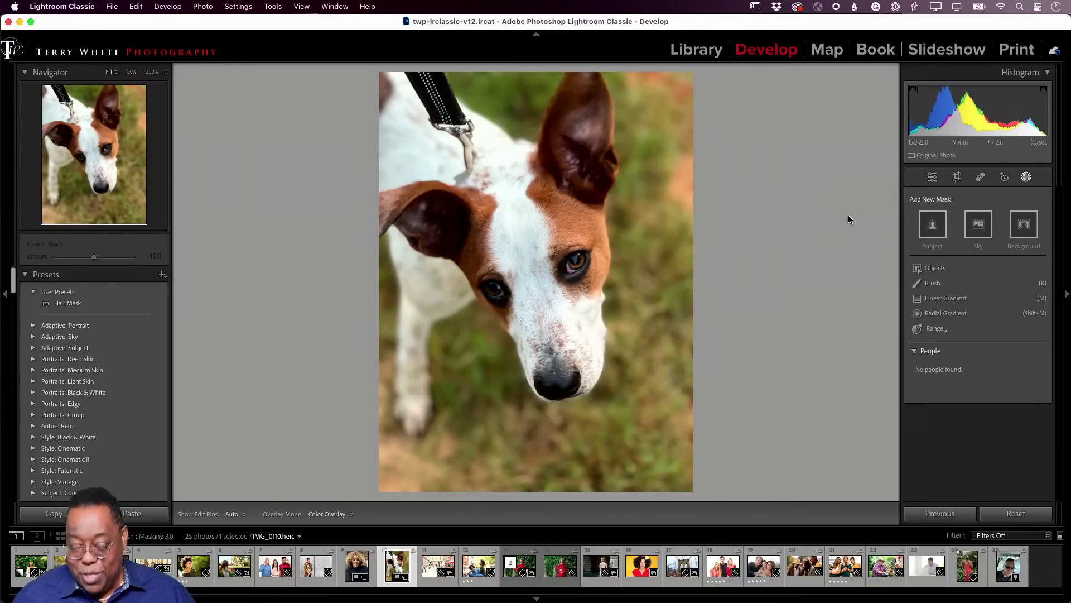
pyautogui.click(980, 177)
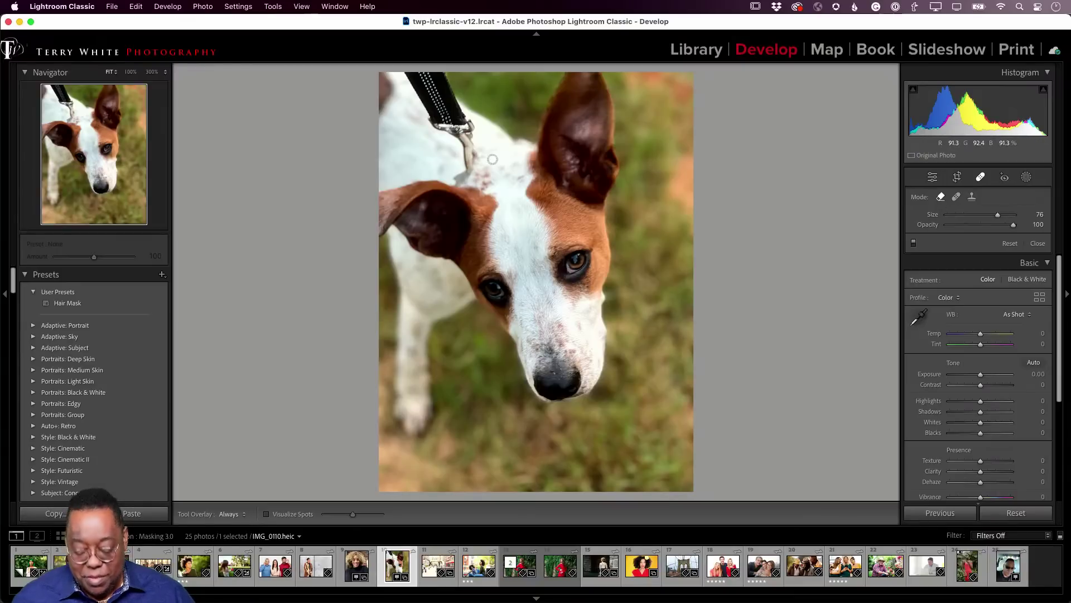
pyautogui.scroll(3, 492, 159)
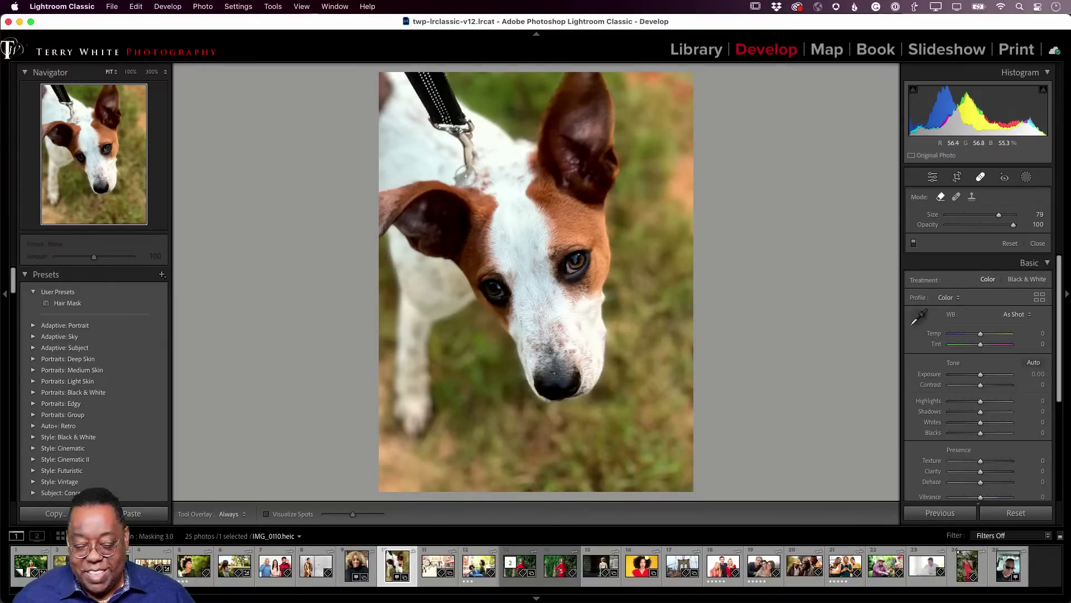
pyautogui.moveTo(464, 177)
pyautogui.mouseDown()
pyautogui.moveTo(464, 122)
pyautogui.moveTo(435, 124)
pyautogui.moveTo(410, 70)
pyautogui.moveTo(438, 69)
pyautogui.moveTo(454, 115)
pyautogui.moveTo(430, 80)
pyautogui.moveTo(444, 83)
pyautogui.moveTo(448, 135)
pyautogui.mouseUp()
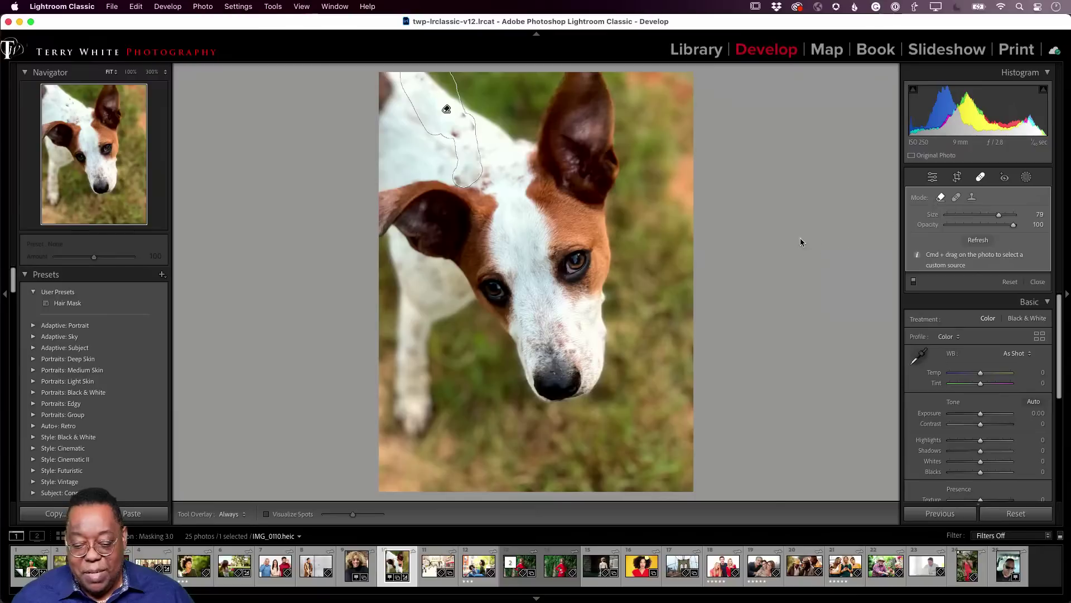
pyautogui.click(979, 179)
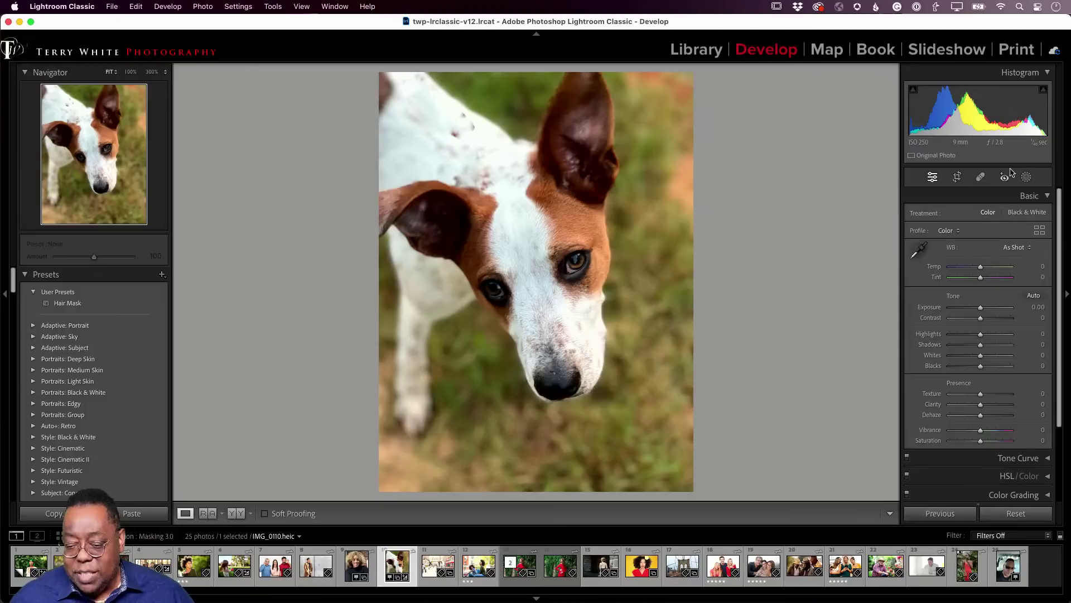
pyautogui.click(980, 176)
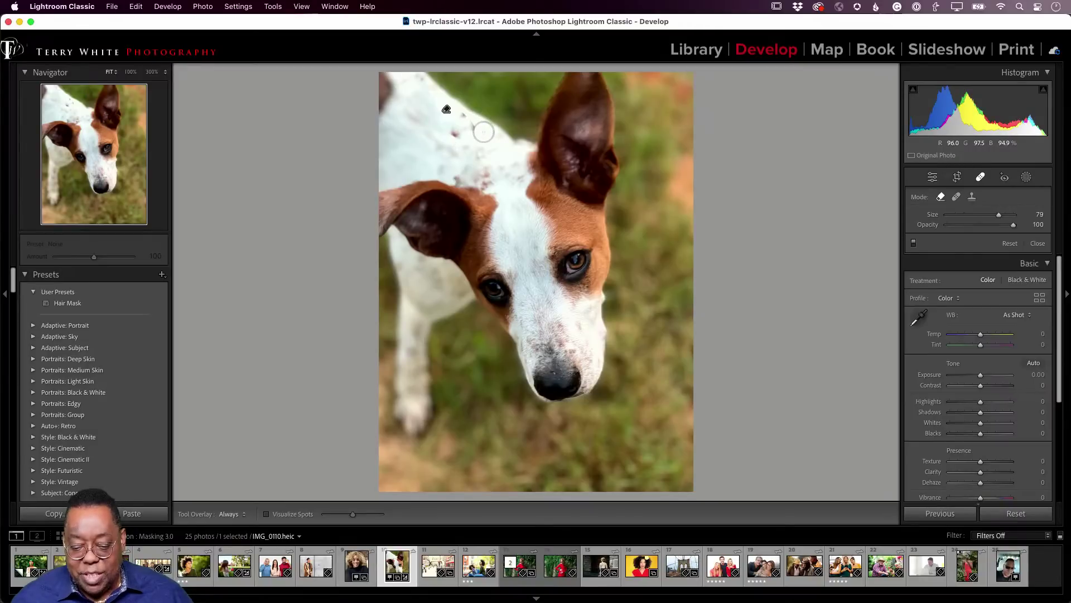
# - Erase the spots on the dog's back with a size 79 Content-Aware Remove stroke and leave the Healing tool
pyautogui.moveTo(484, 132); pyautogui.dragTo(461, 117)
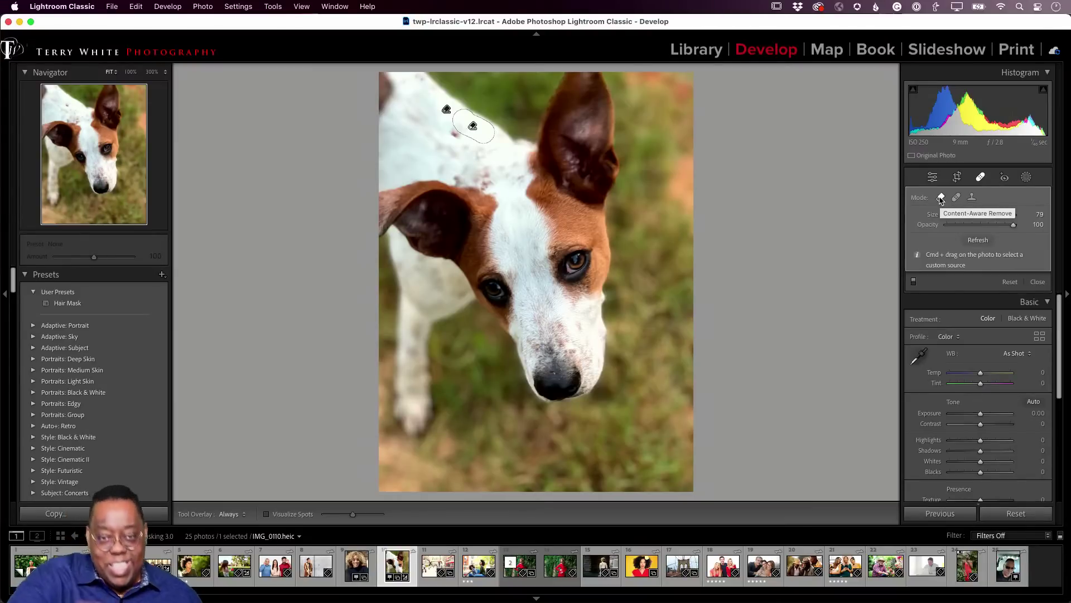
pyautogui.click(981, 177)
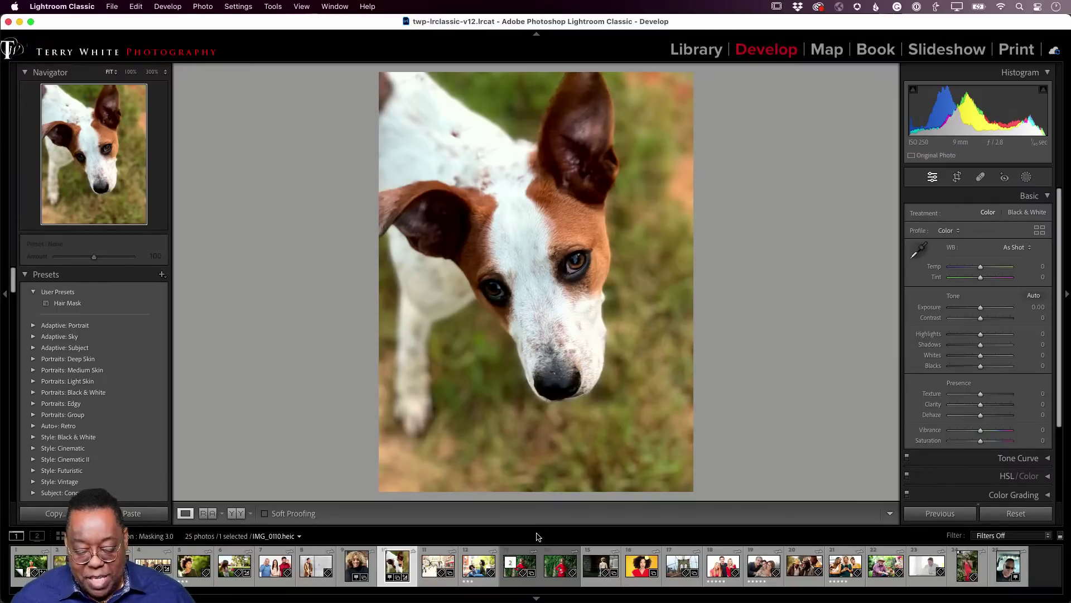
# - In APC_0547.jpg, erase the white object on the brick wall beside the woman with a size 79 Content-Aware Remove stroke
pyautogui.click(357, 566)
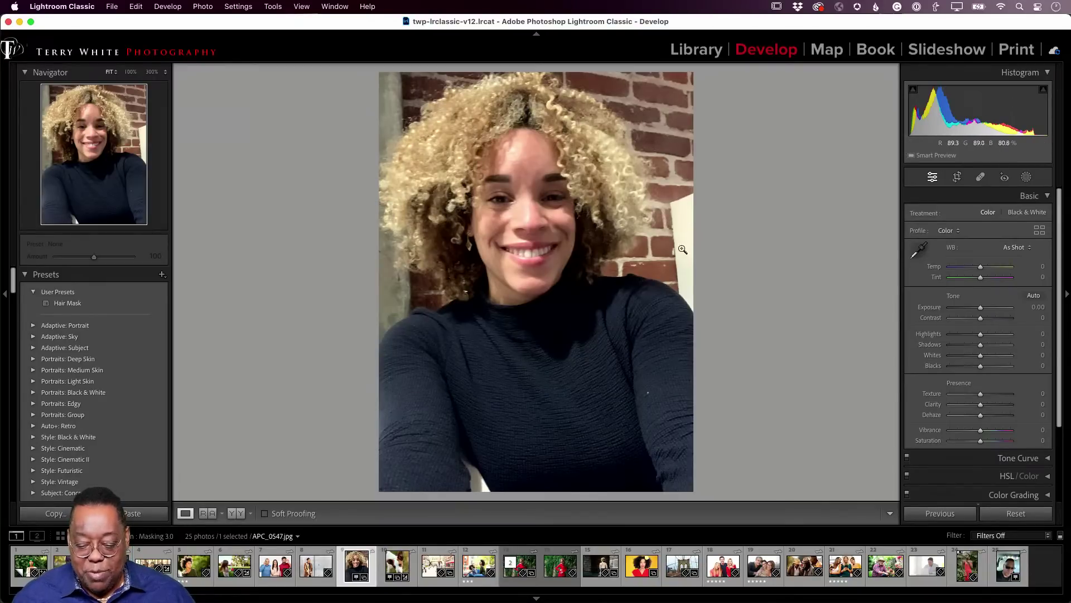
pyautogui.click(980, 177)
pyautogui.moveTo(676, 207); pyautogui.dragTo(687, 299)
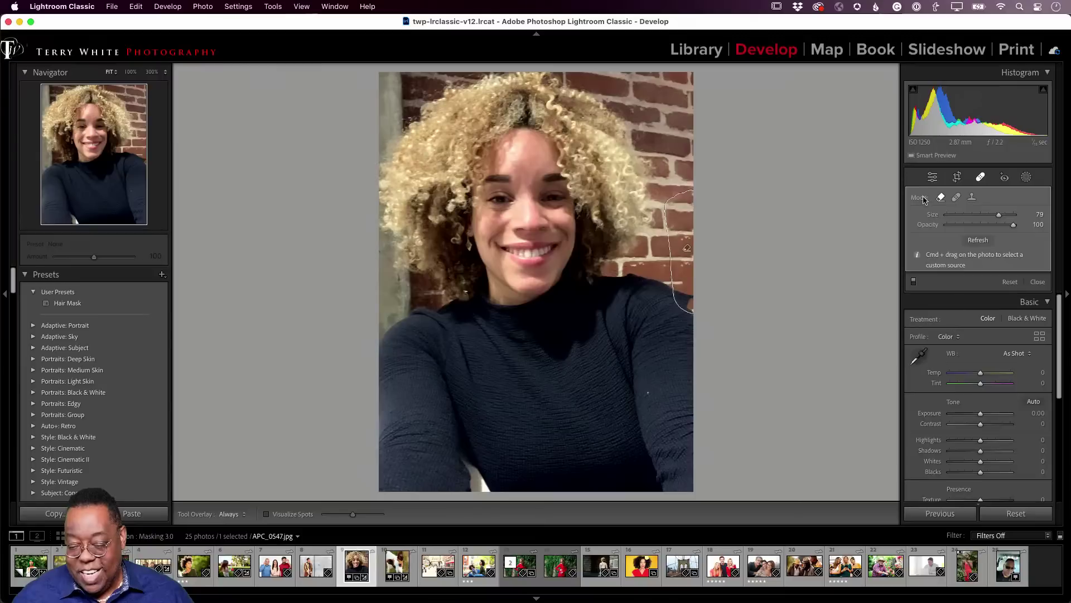
pyautogui.click(980, 177)
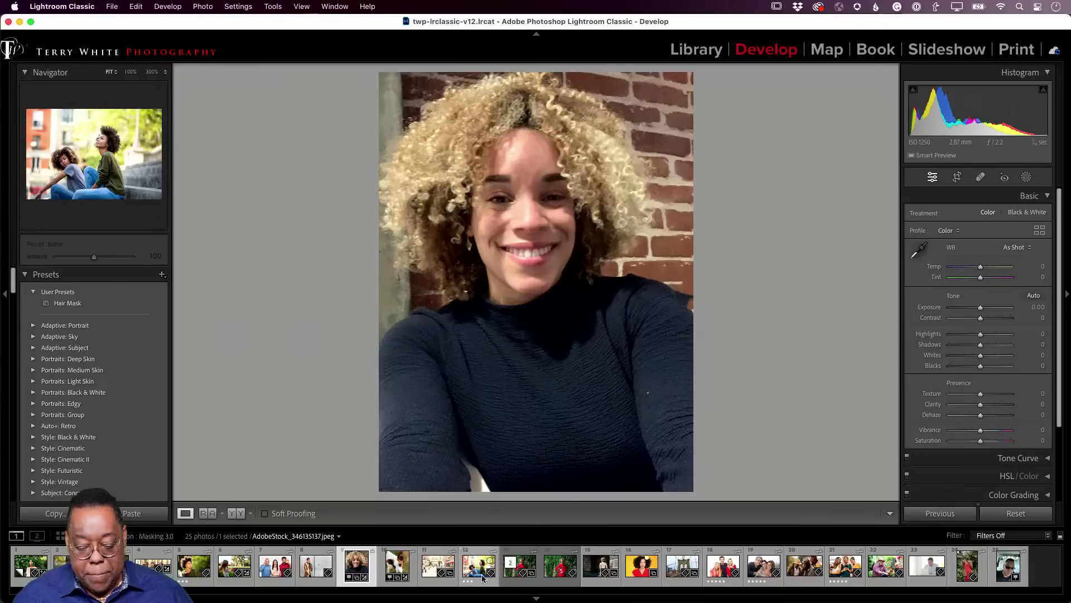
# - In Guy Shopping.jpeg, mask the background and set its Dehaze to 79 and Exposure to -0.71
pyautogui.click(427, 575)
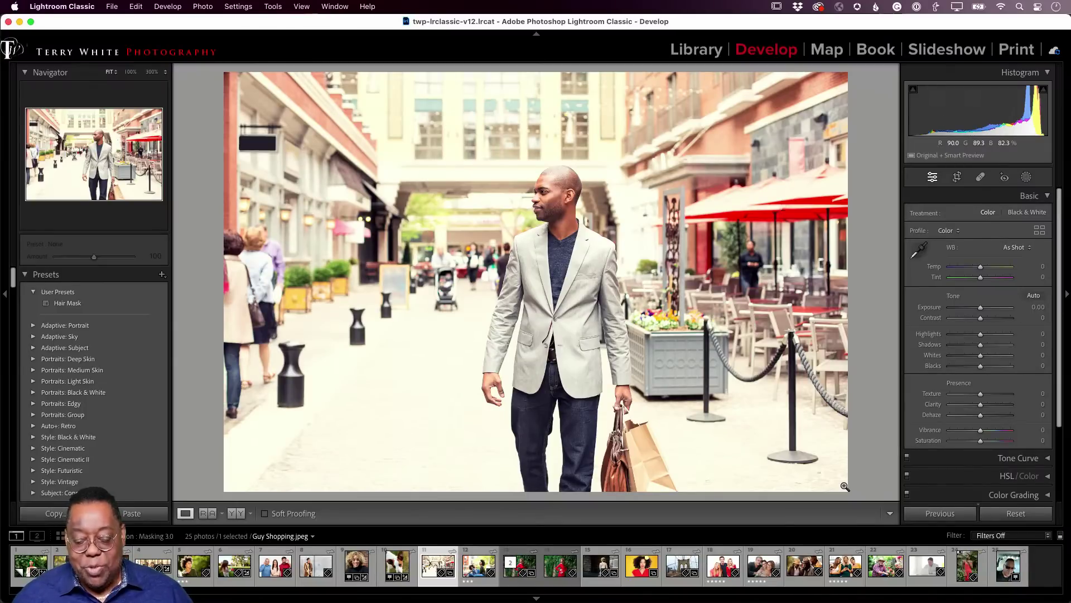
pyautogui.click(1027, 179)
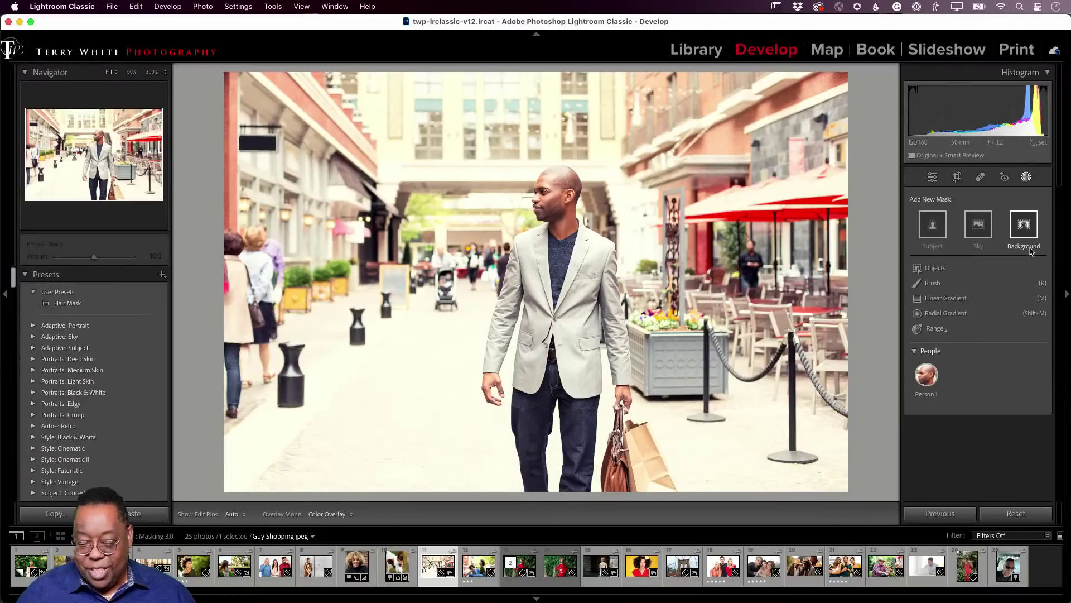
pyautogui.click(1003, 147)
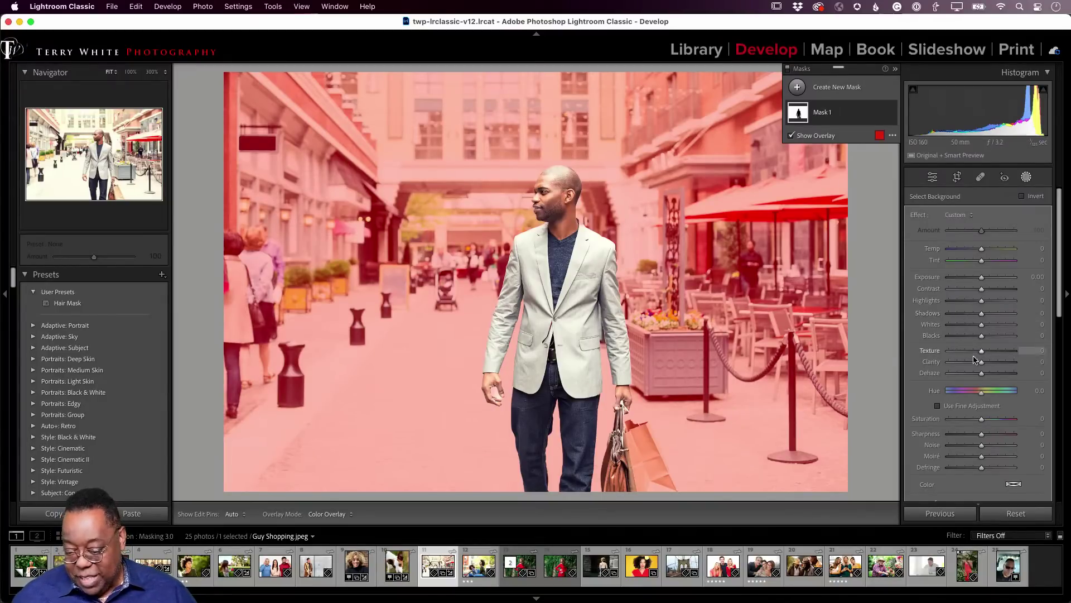
pyautogui.moveTo(984, 374); pyautogui.dragTo(1010, 374)
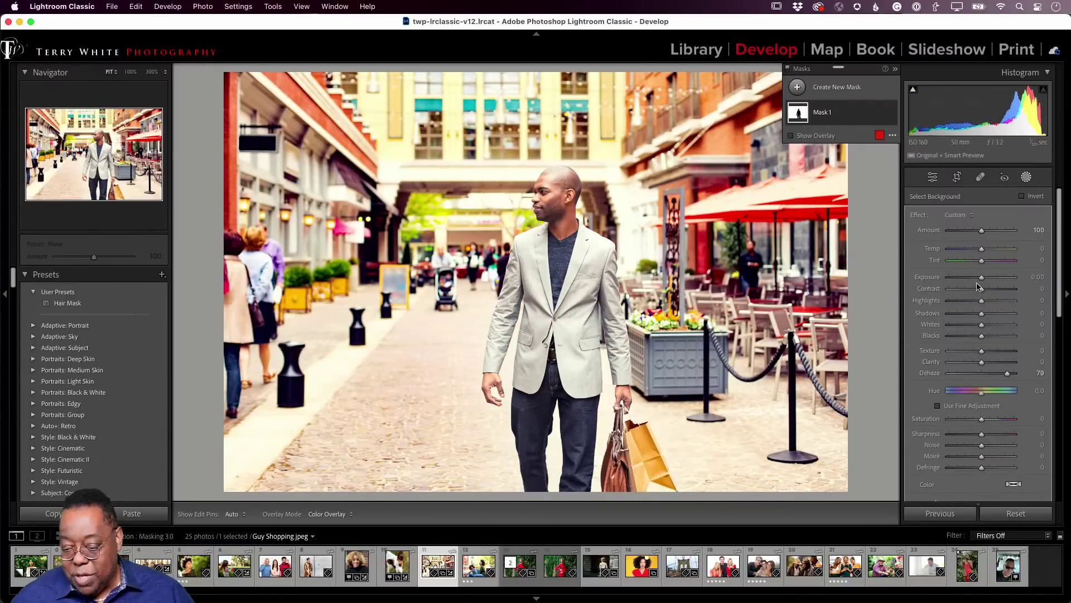
pyautogui.moveTo(980, 279); pyautogui.dragTo(977, 281)
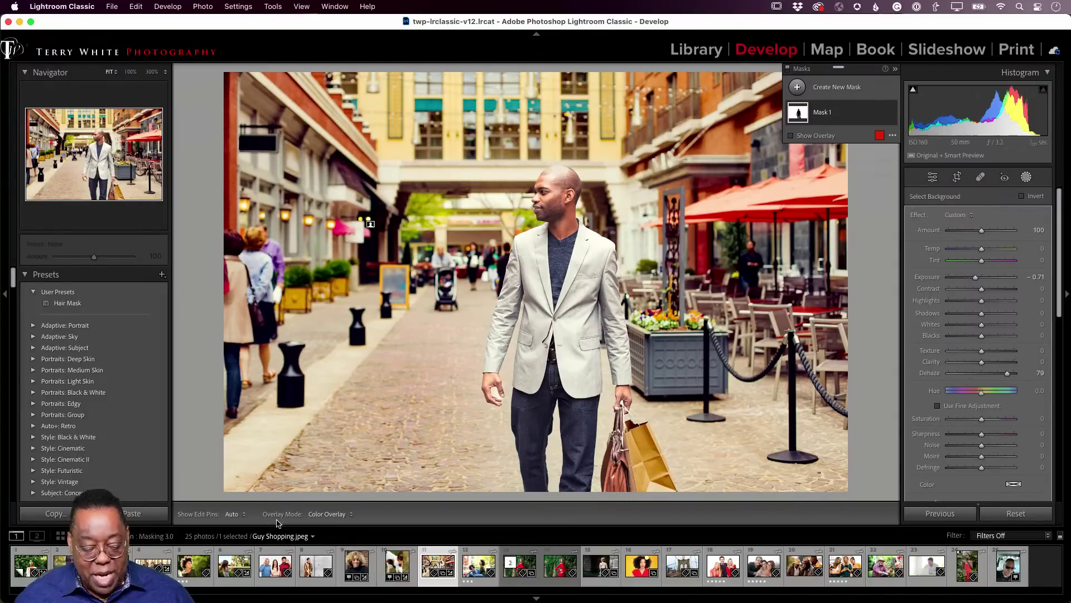
# - Open Copy 1 of AdobeStock_235198101.jpeg, the woman with green hair, and reset all its edits
pyautogui.click(32, 567)
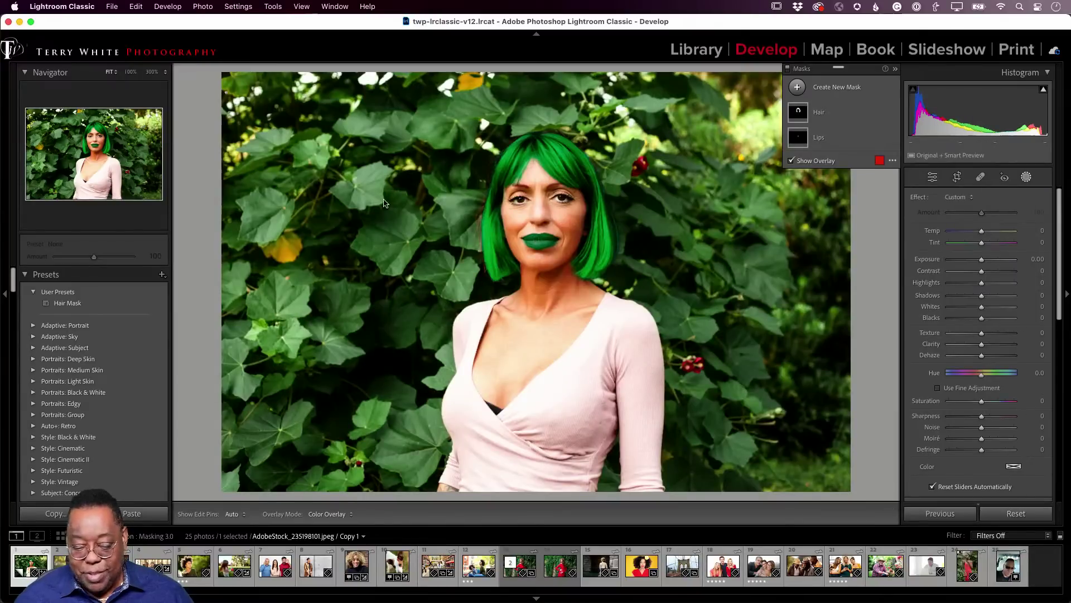
pyautogui.click(1027, 516)
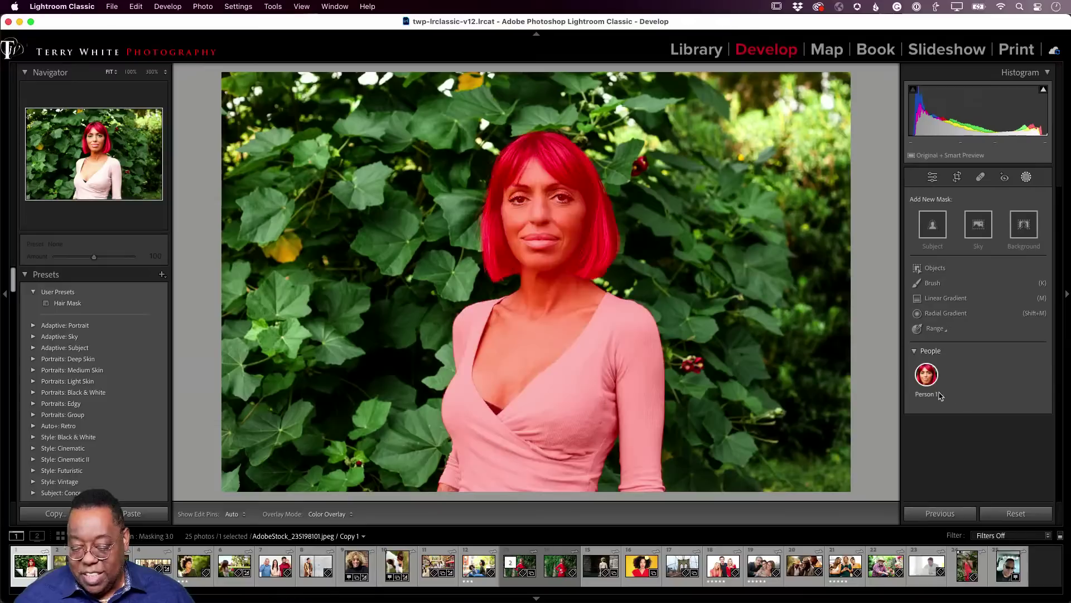
# - Create a People mask covering only the hair of Person 1 and rename the mask Hair
pyautogui.click(927, 380)
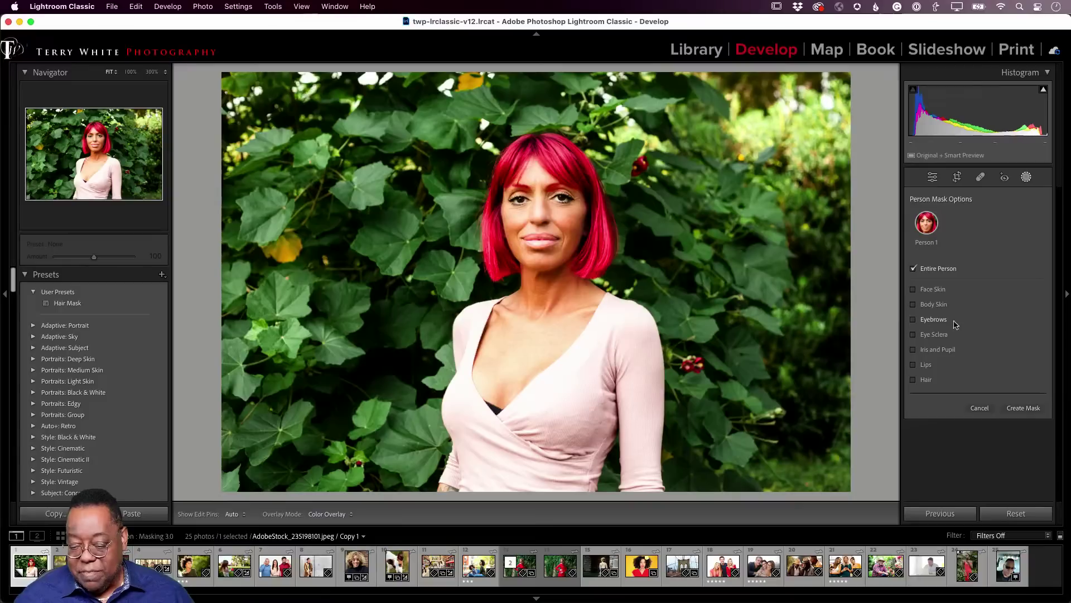
pyautogui.click(914, 382)
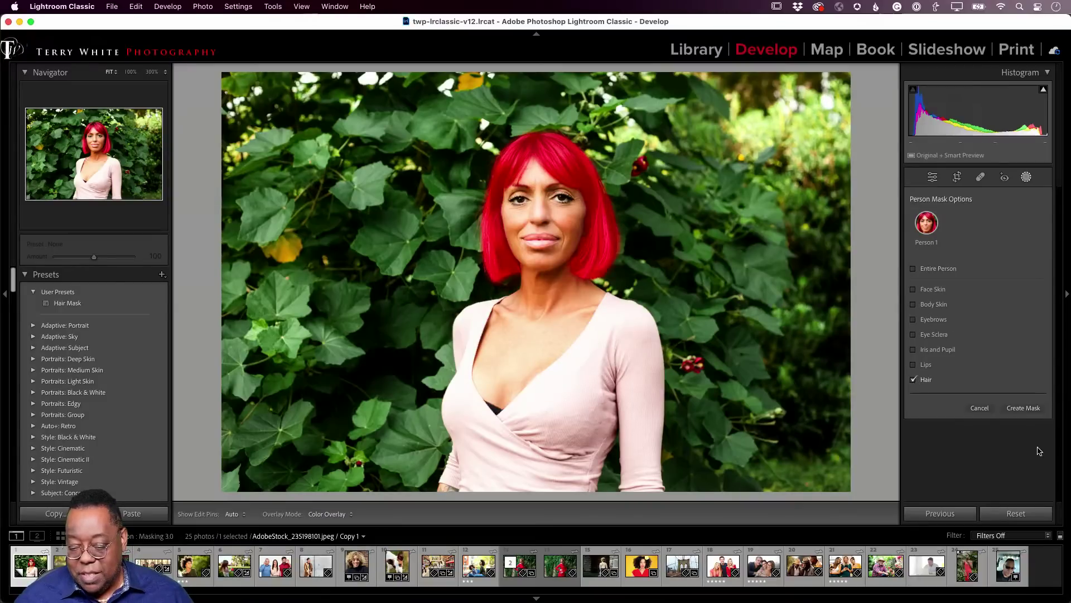
pyautogui.click(1024, 407)
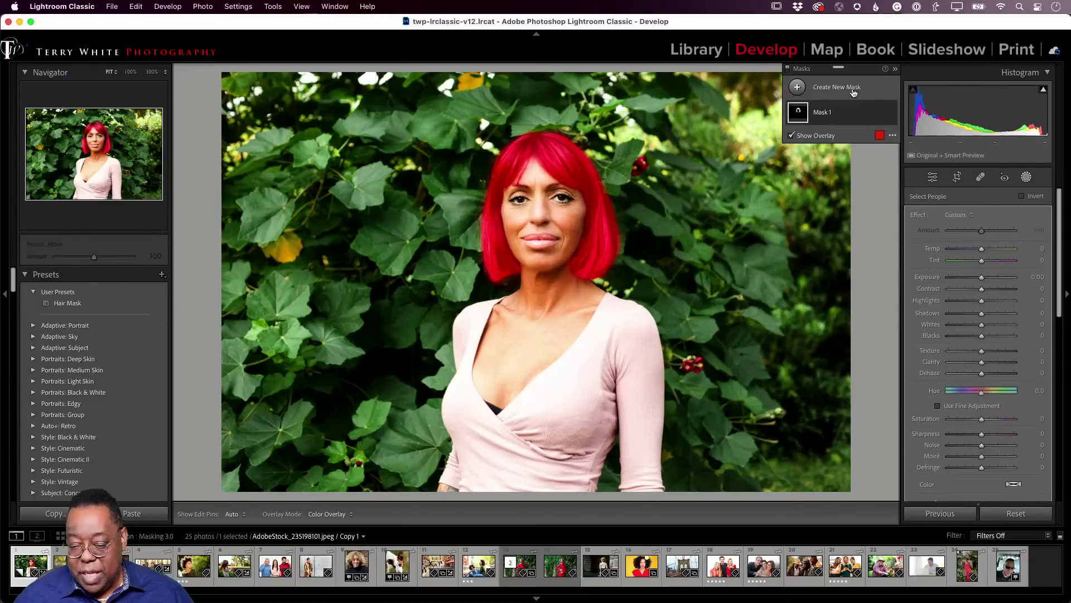
pyautogui.doubleClick(823, 113)
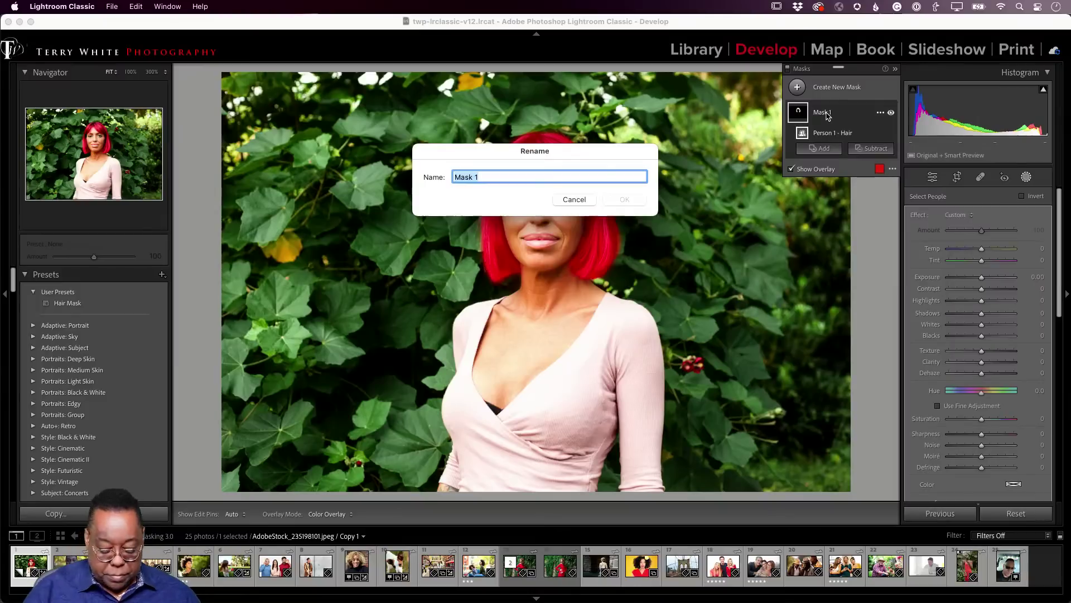
pyautogui.write('Hair')
pyautogui.press('Return')
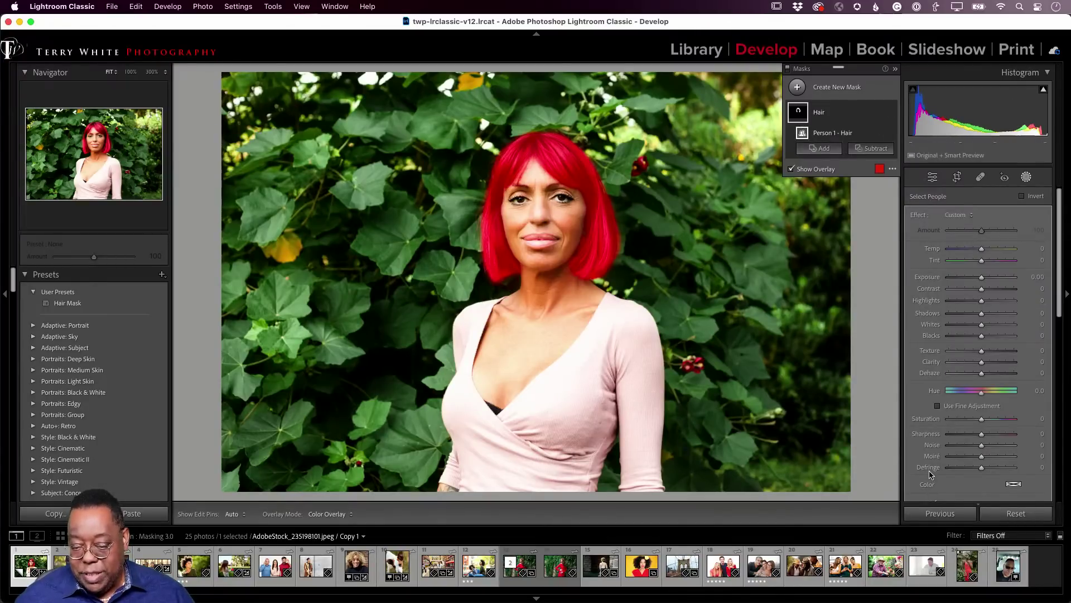
# - Create a develop preset named Hair Take 2 in User Presets that includes only the Hair mask, with Support Amount Slider enabled
pyautogui.click(161, 274)
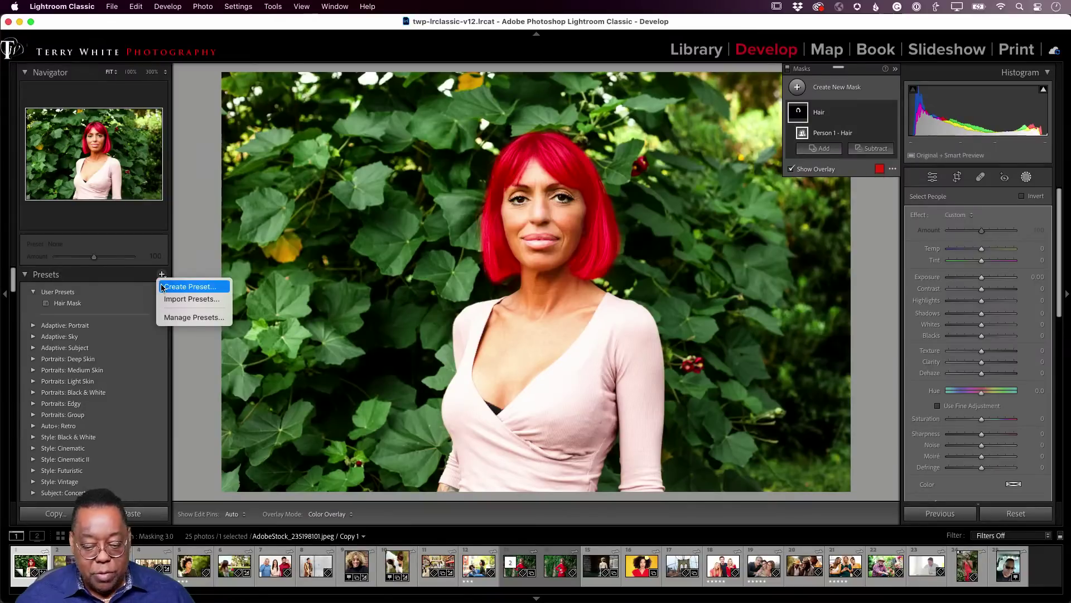
pyautogui.click(184, 287)
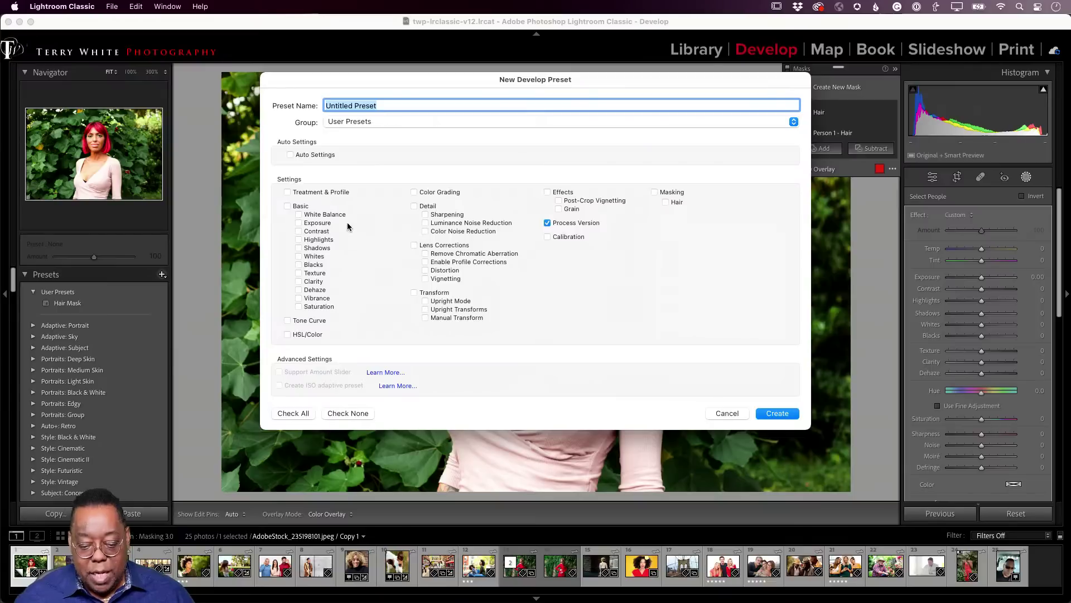
pyautogui.write('Ha')
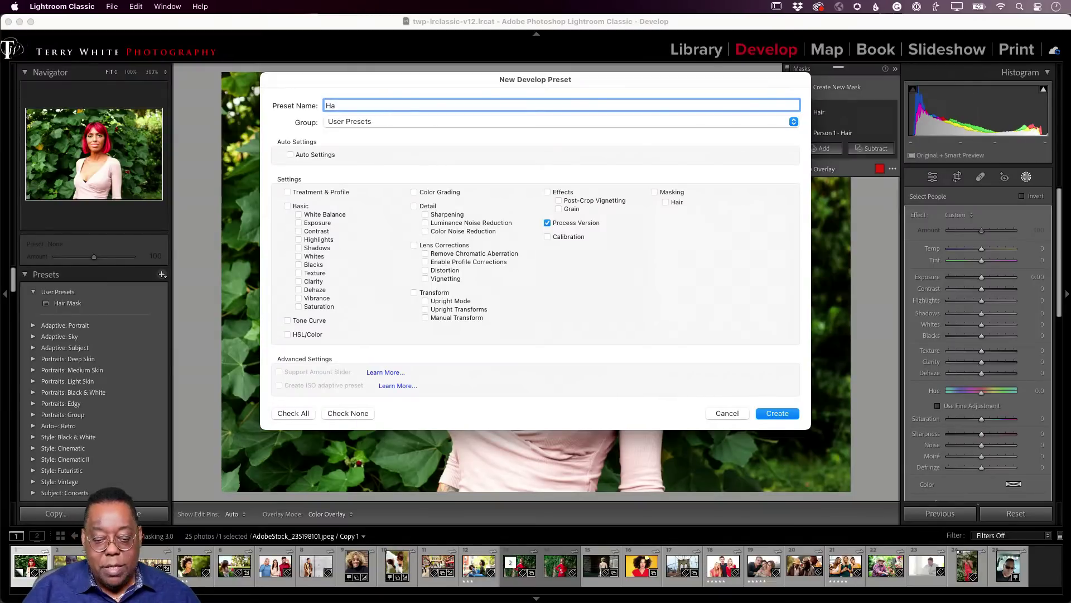
pyautogui.write('ir Take 2')
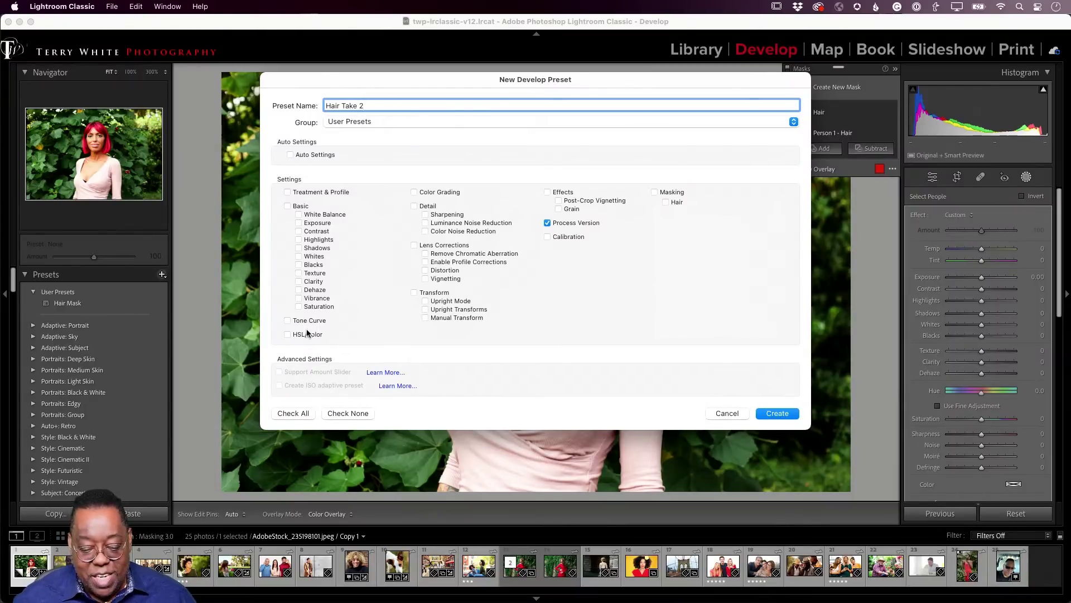
pyautogui.click(336, 416)
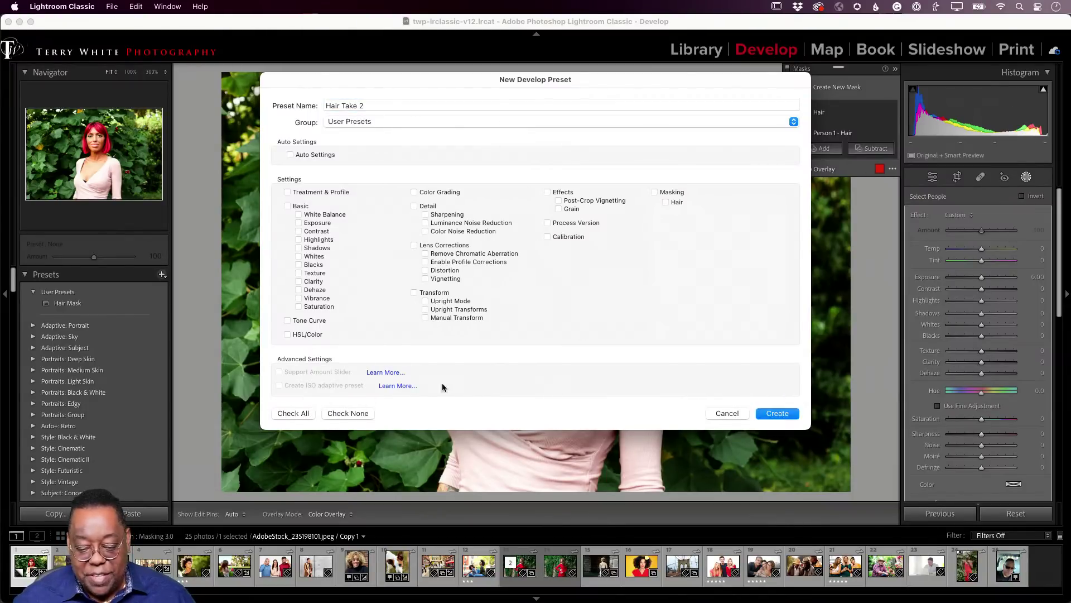
pyautogui.click(665, 203)
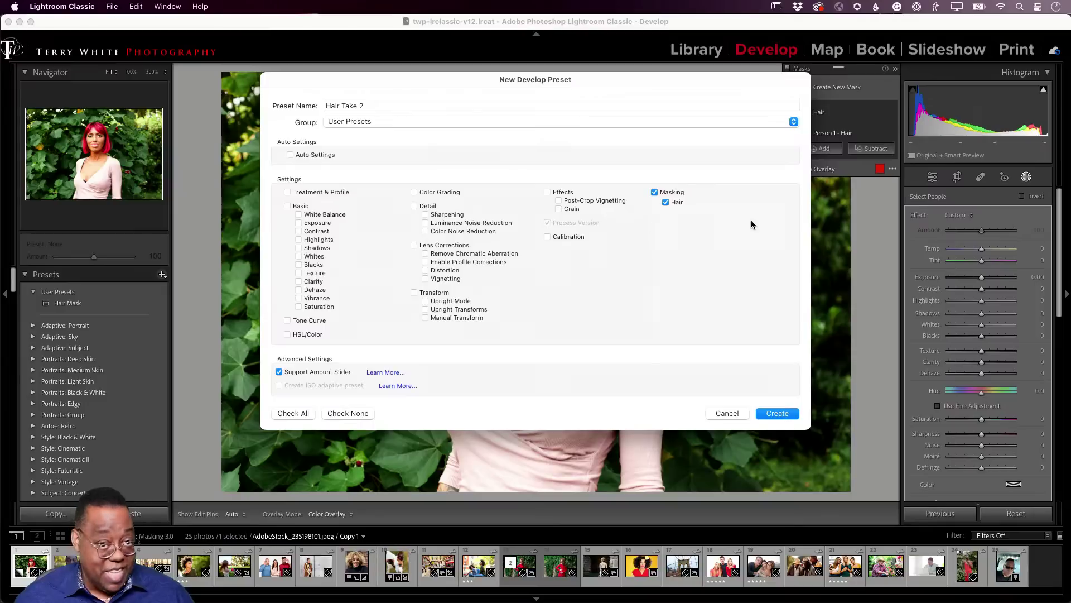
pyautogui.click(764, 414)
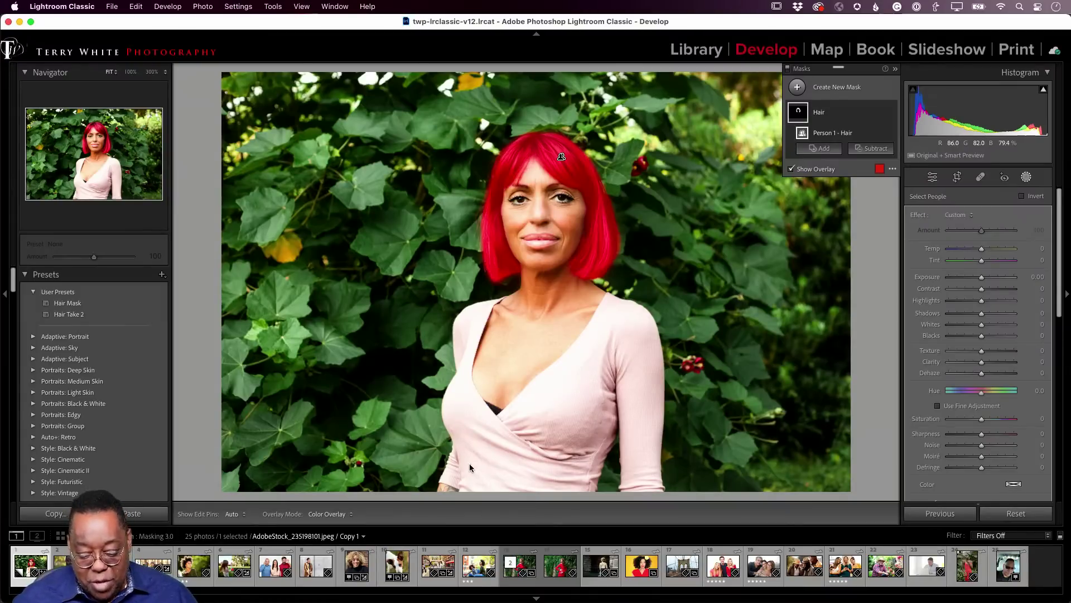
# - Try the Hair Take 2 preset on AdobeStock_346131458.jpeg, inspecting its Hair mask before resetting the photo
pyautogui.press('Right')
pyautogui.press('Right')
pyautogui.press('Right')
pyautogui.press('Right')
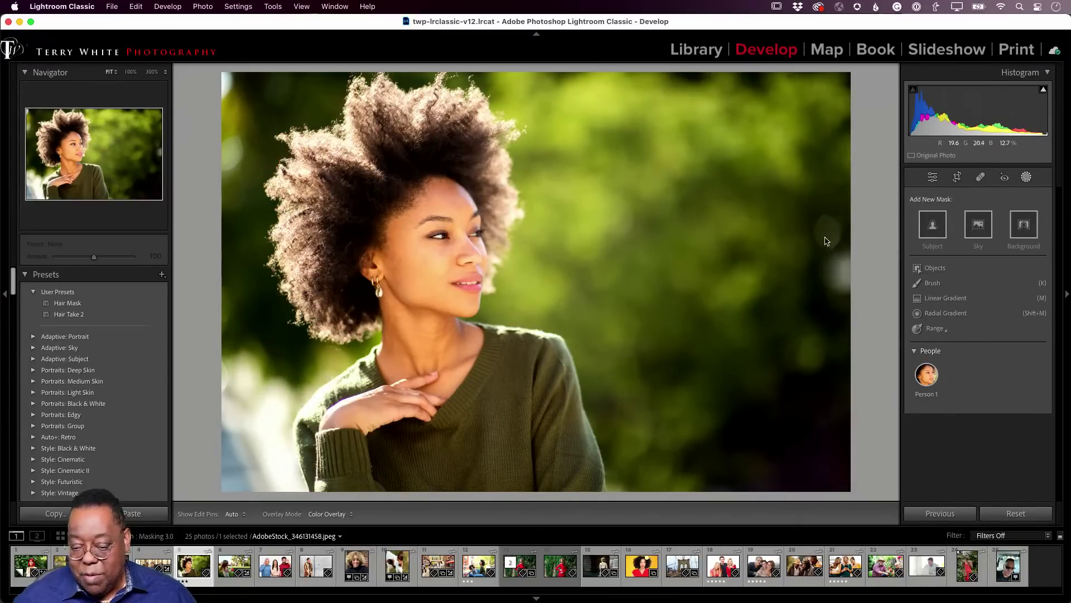
pyautogui.click(77, 315)
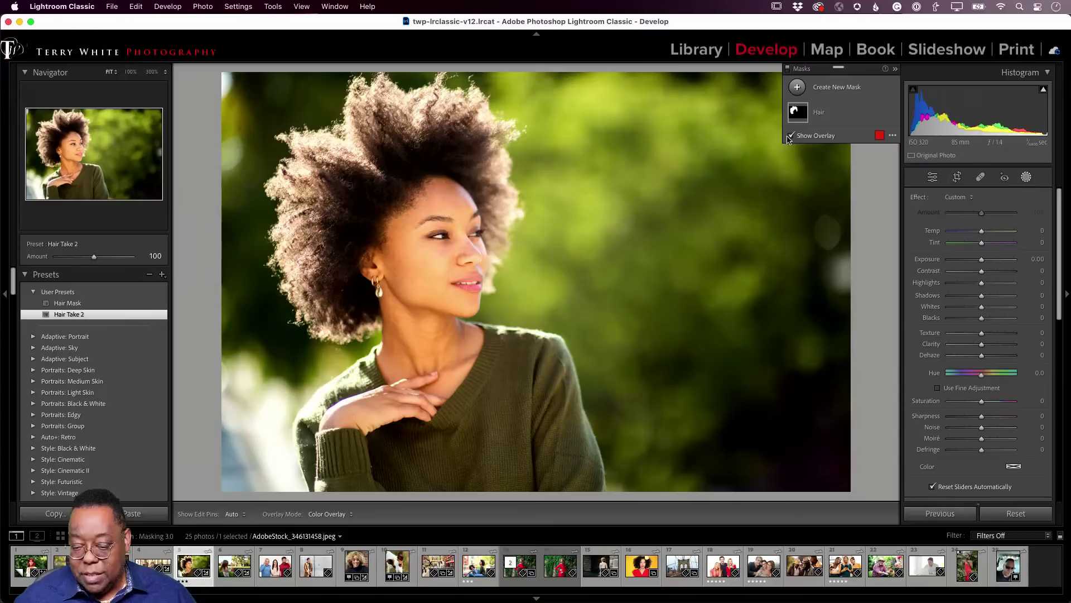
pyautogui.click(1025, 178)
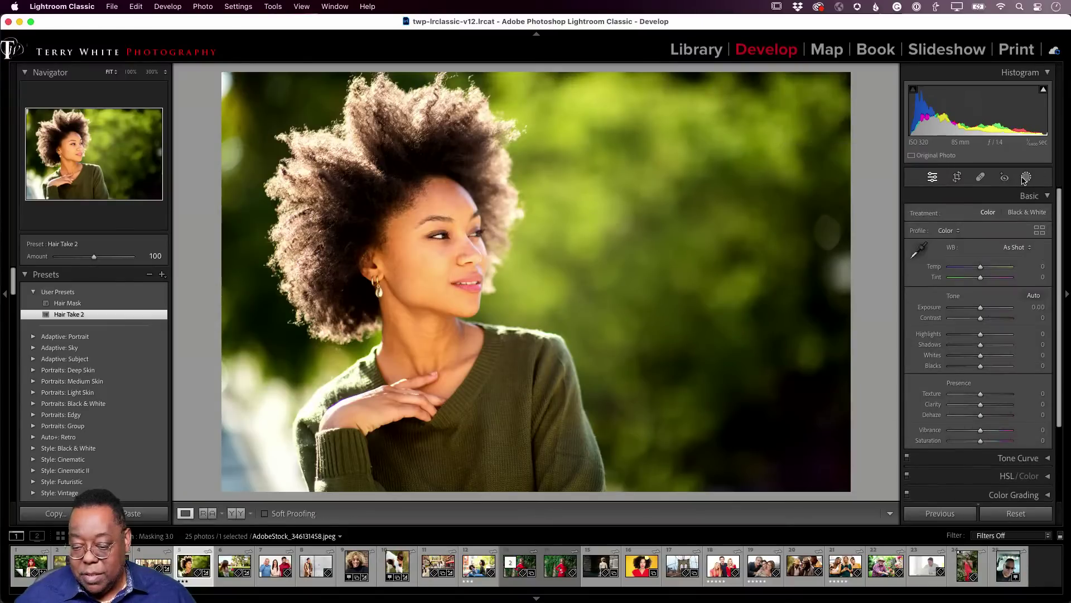
pyautogui.click(803, 116)
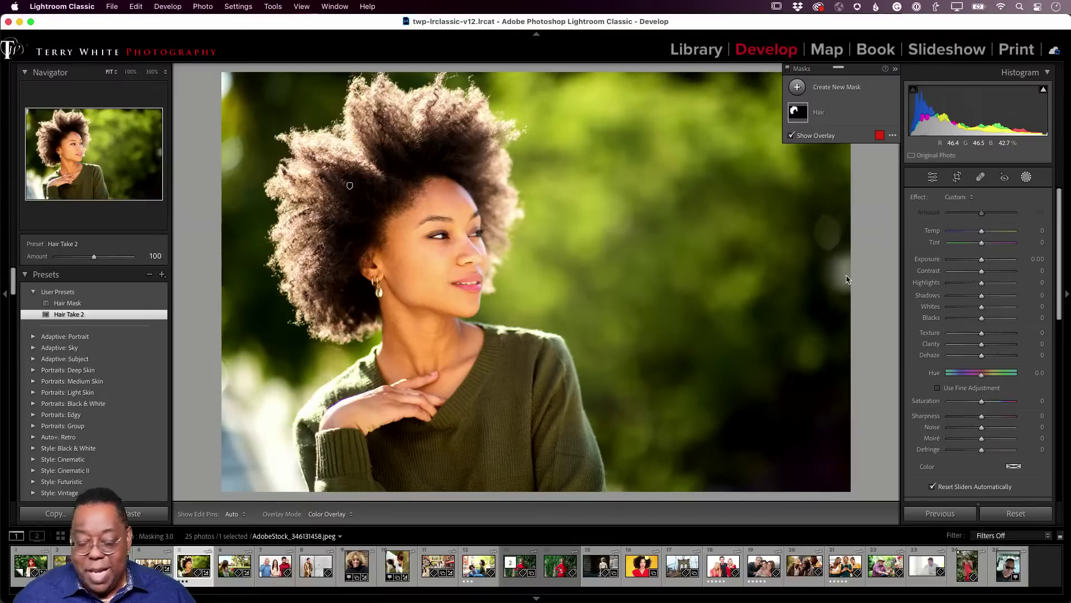
pyautogui.click(1014, 511)
# - Switch to Adobe Lightroom, where the Masking 3.0 album is open
pyautogui.press('super+Tab')
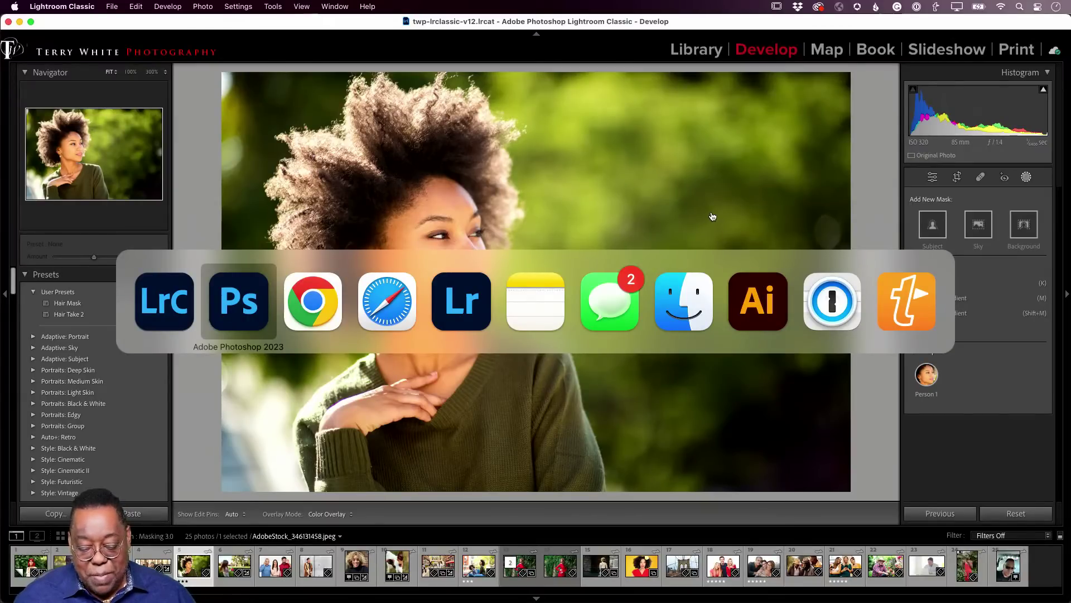
pyautogui.press('super+Tab')
pyautogui.press('super+Tab')
pyautogui.press('super+Tab')
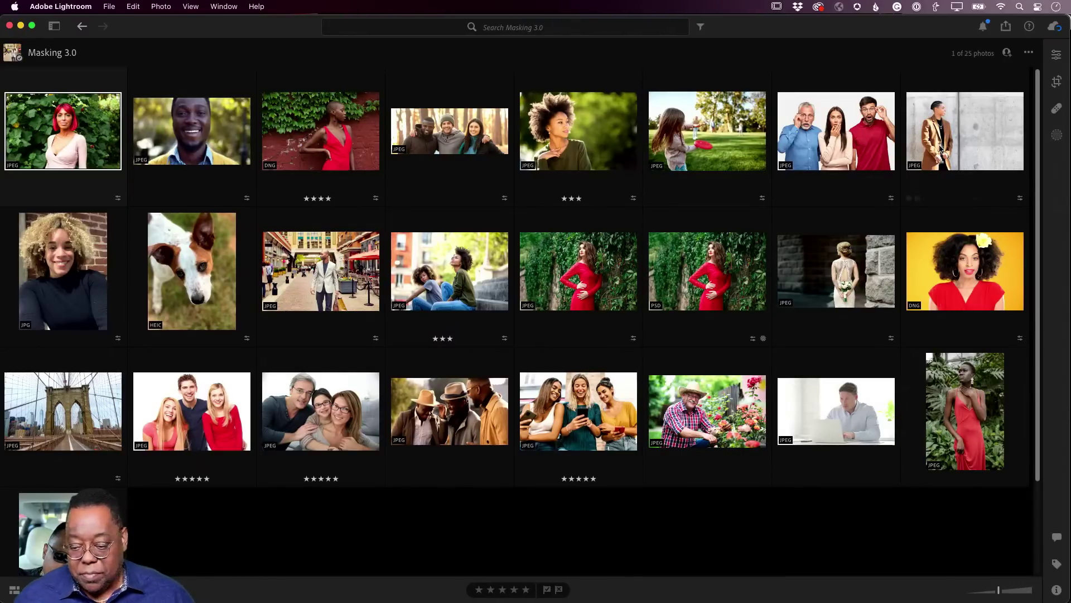
# - Delete all masks from the photo of the woman with red hair and reopen the masking tools
pyautogui.click(1052, 139)
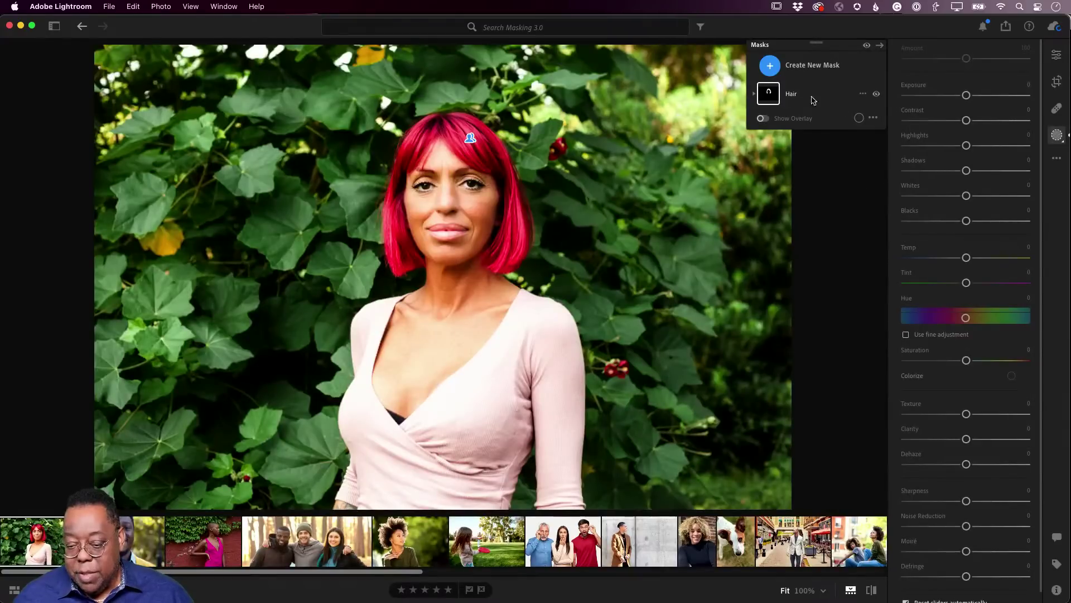
pyautogui.click(862, 95)
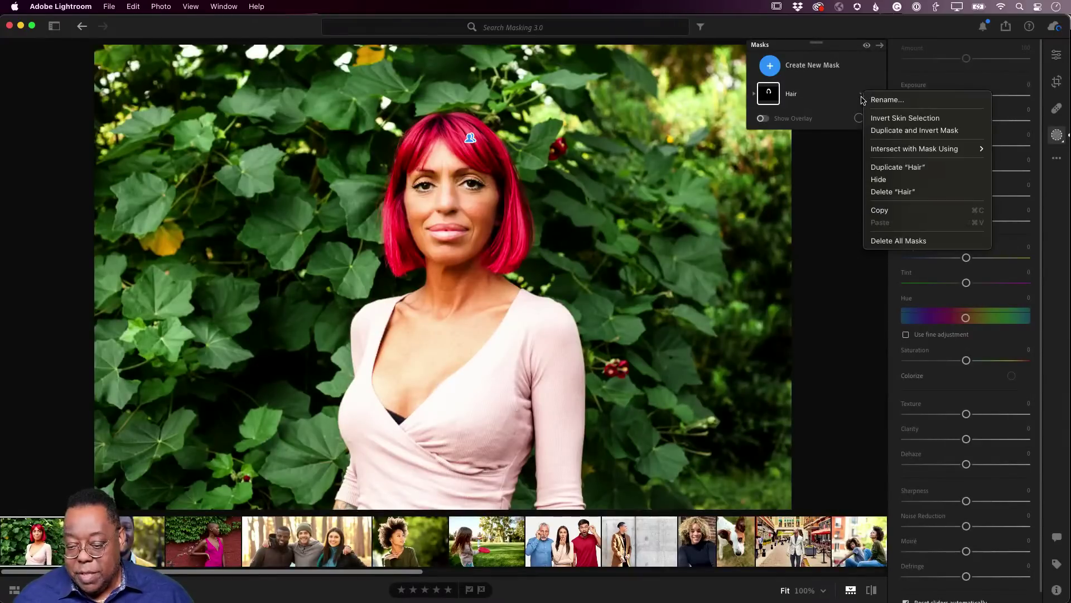
pyautogui.click(891, 240)
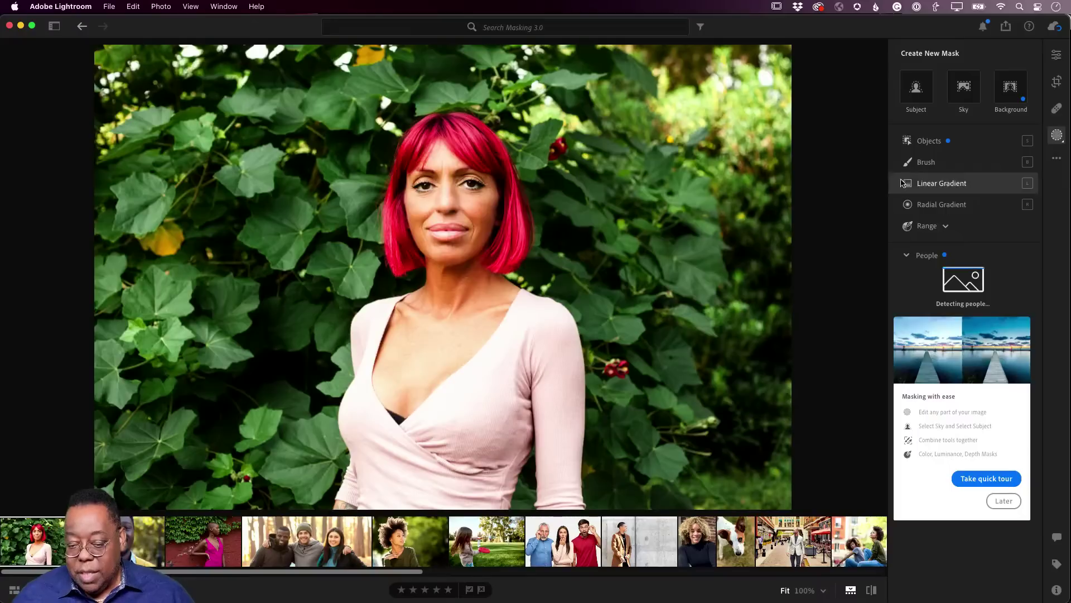
pyautogui.click(1056, 136)
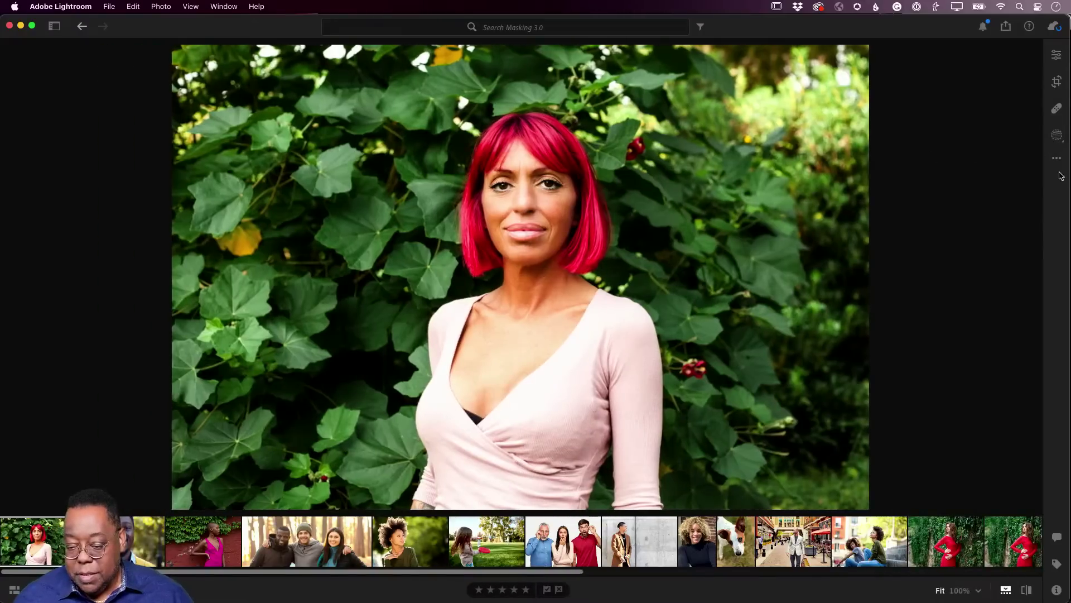
pyautogui.click(1056, 136)
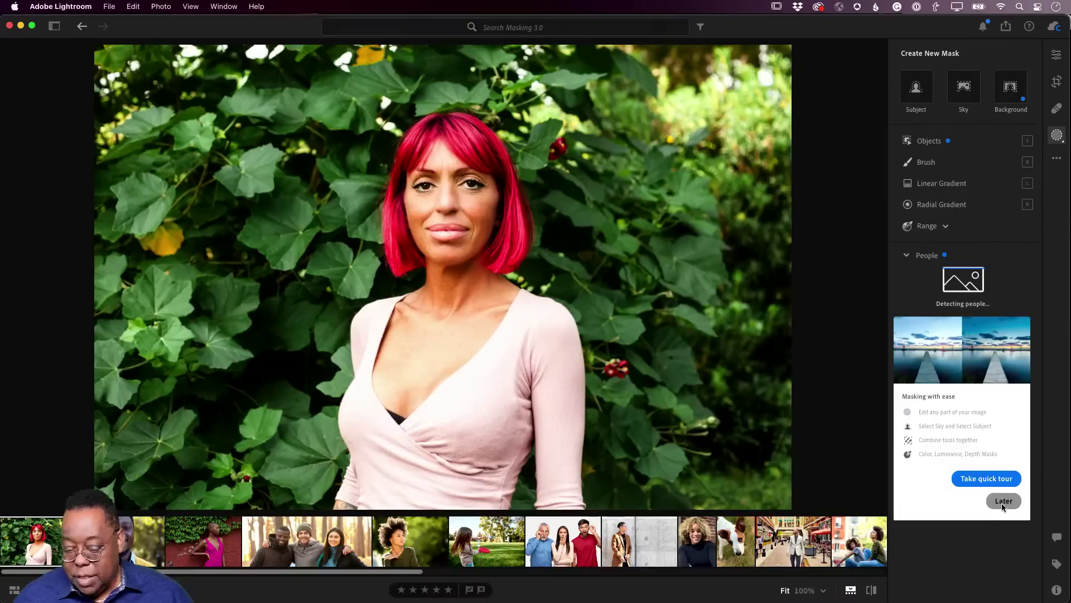
# - Dismiss the masking tour tips and create a mask covering only the Hair of Person 1
pyautogui.click(1004, 501)
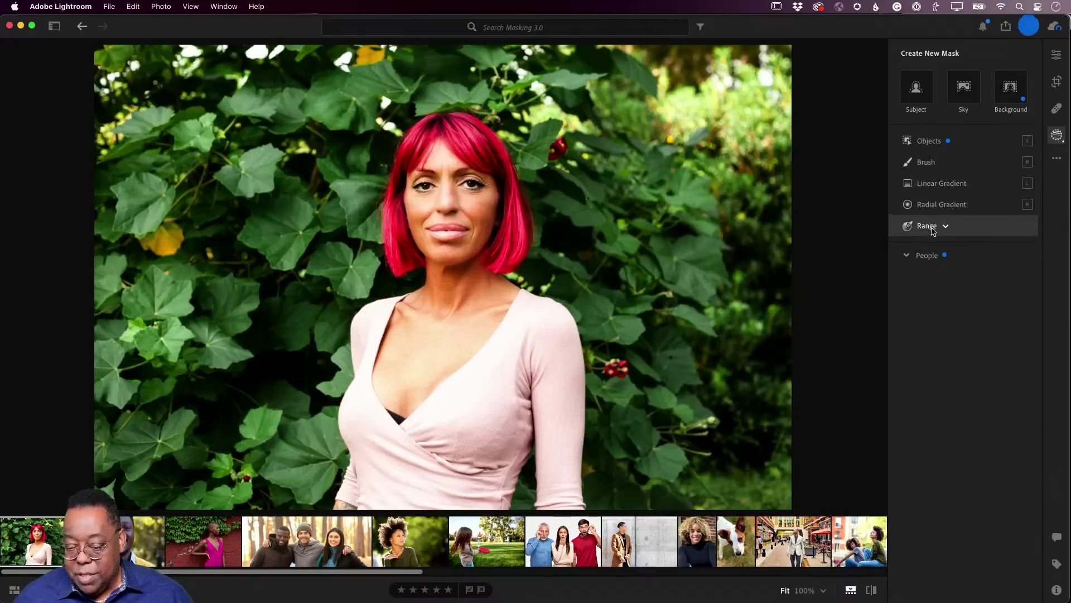
pyautogui.click(1014, 141)
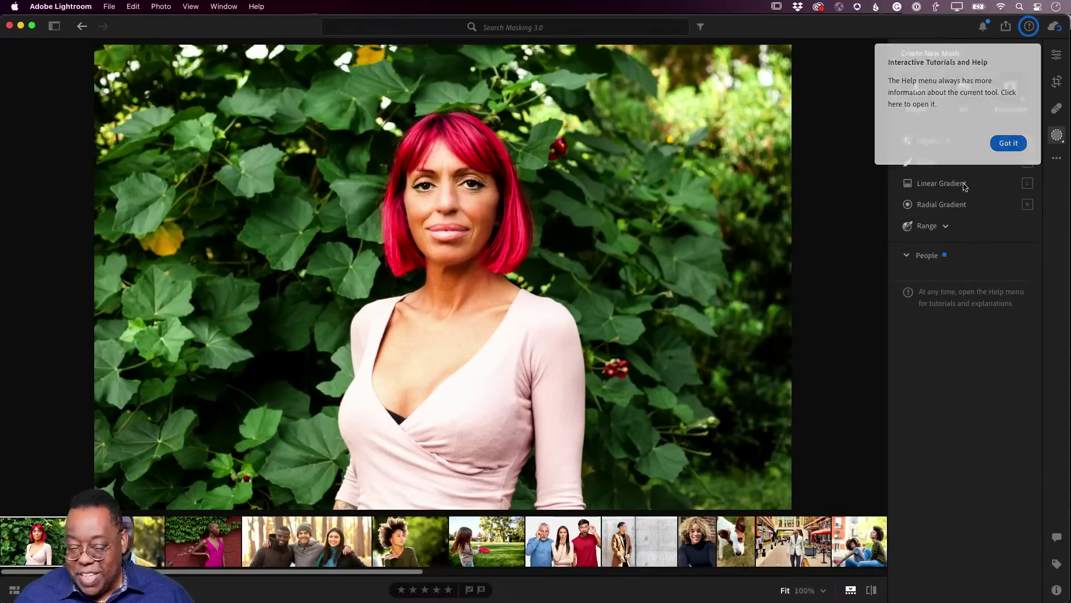
pyautogui.click(922, 256)
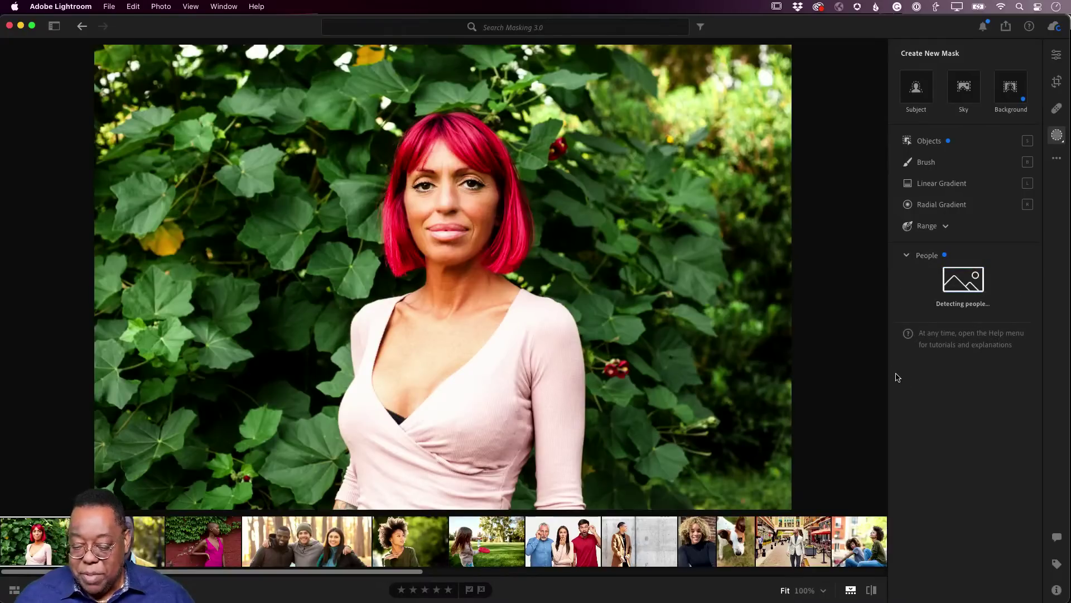
pyautogui.click(913, 285)
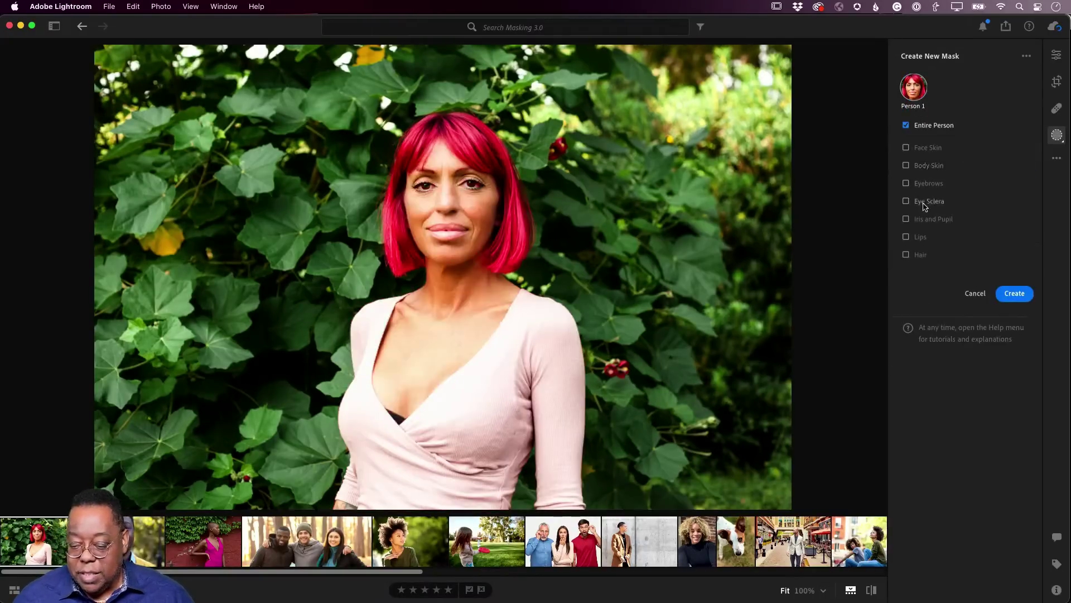
pyautogui.click(909, 255)
pyautogui.click(1014, 293)
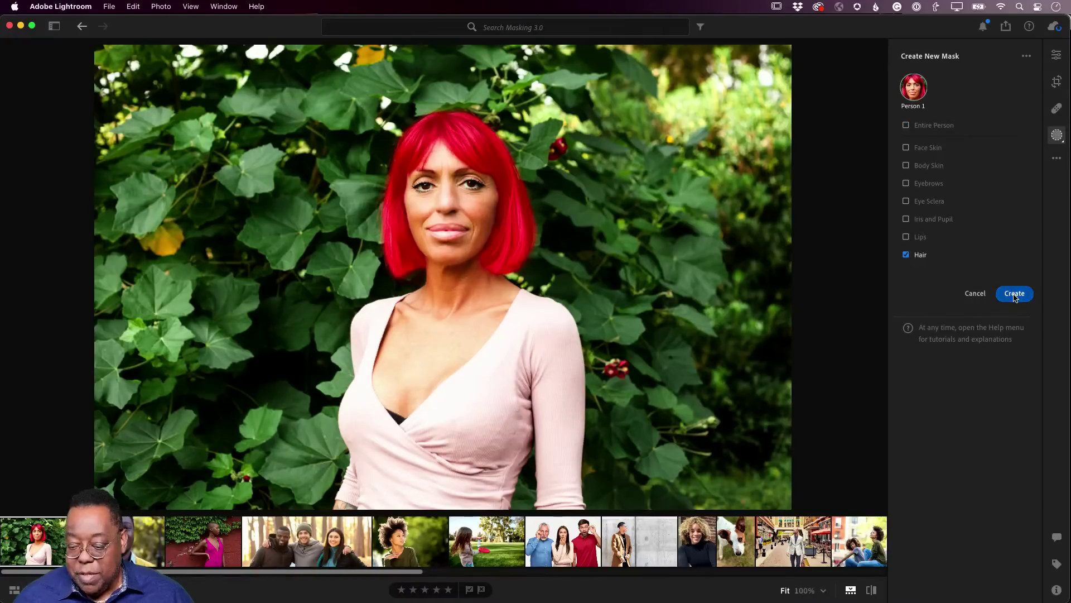
# - Rename the new mask Hair and close the masking tools
pyautogui.doubleClick(804, 95)
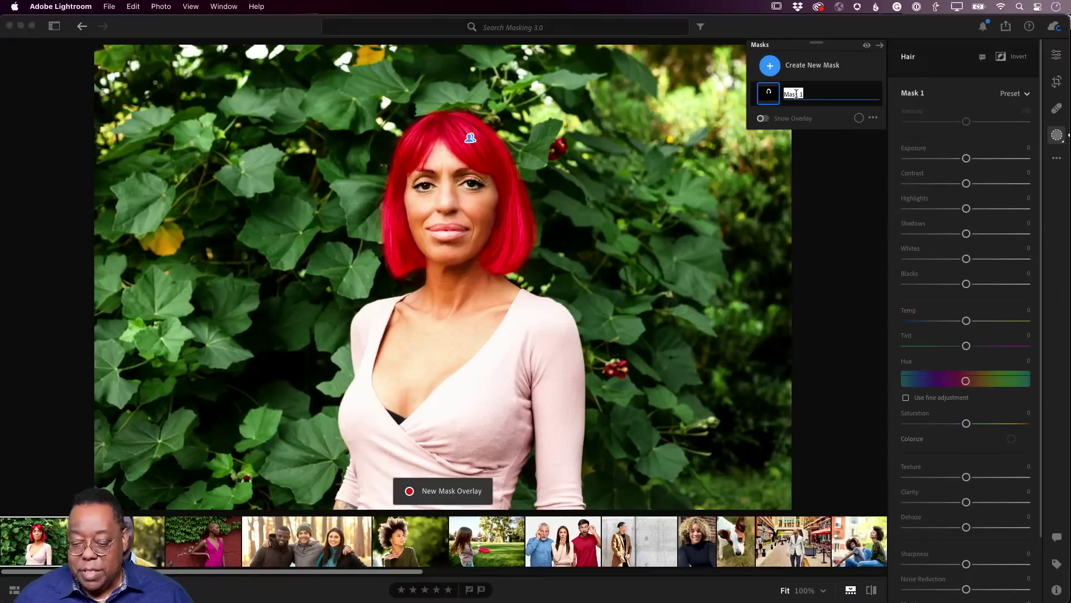
pyautogui.write('Hair')
pyautogui.press('Return')
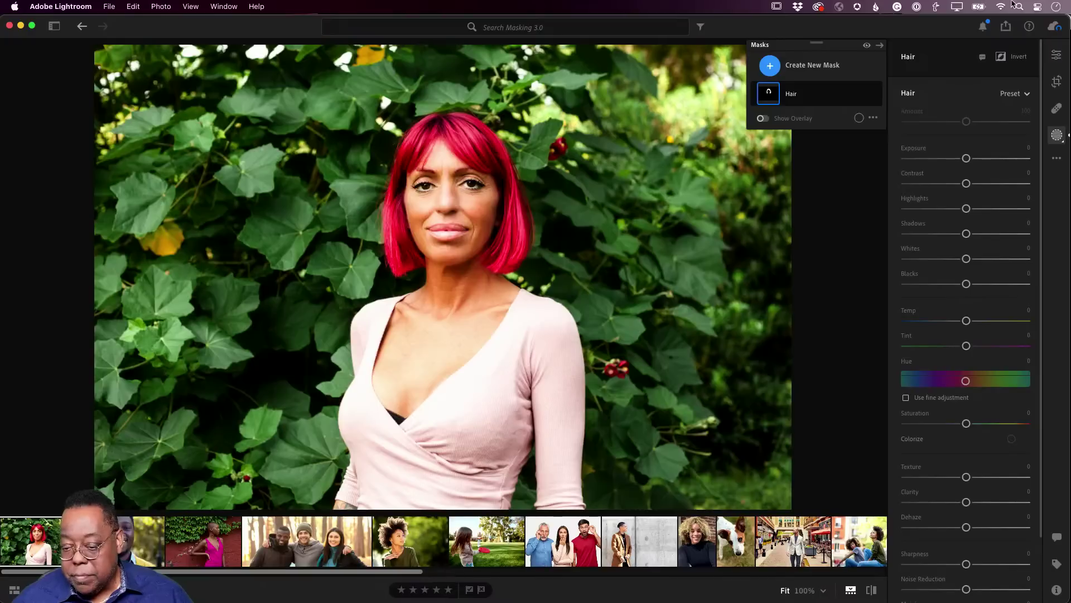
pyautogui.click(1057, 135)
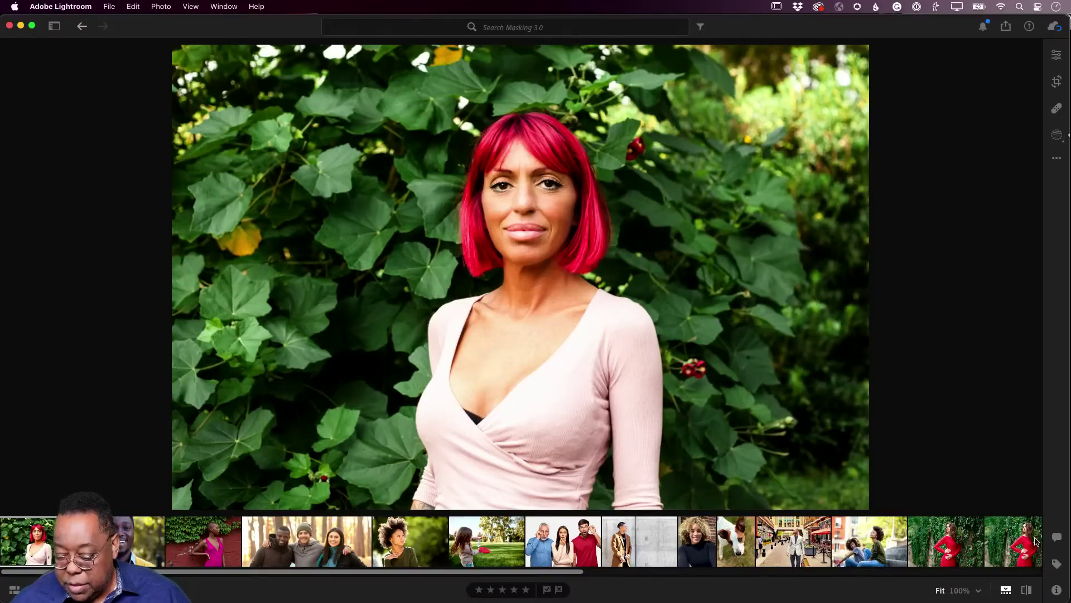
# - Start a new preset from the photo's edits and exclude its Profile, Light, Color, Effects, Detail and Optics settings
pyautogui.click(1056, 55)
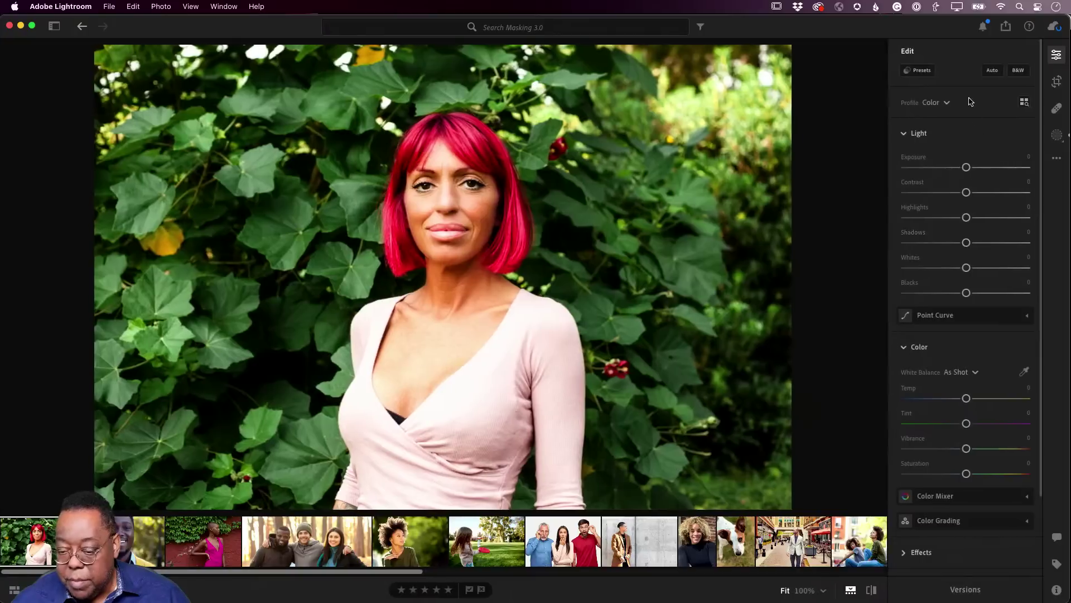
pyautogui.click(909, 69)
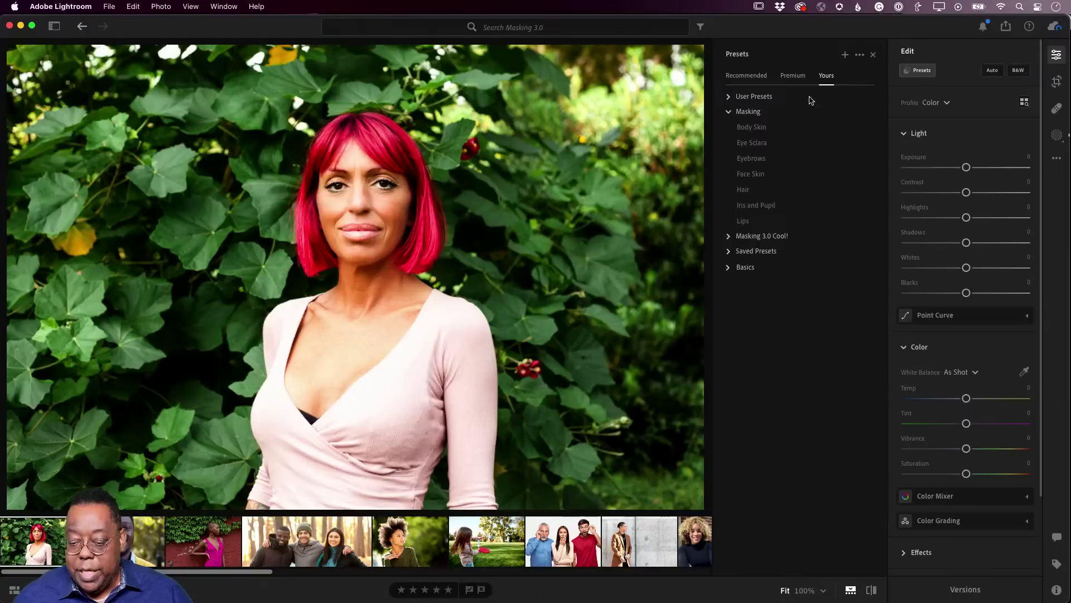
pyautogui.click(730, 112)
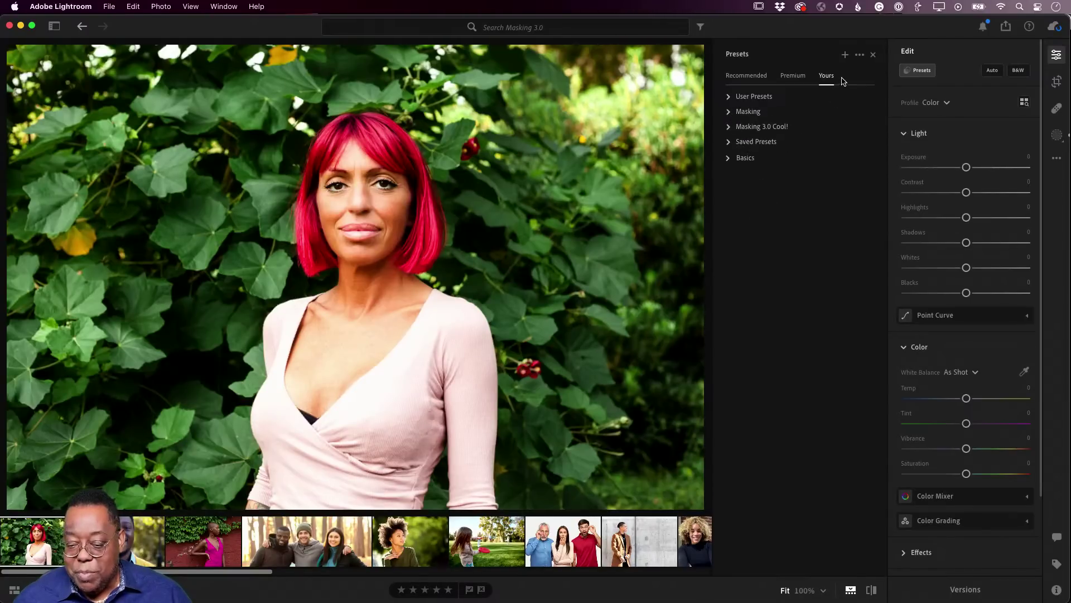
pyautogui.click(845, 56)
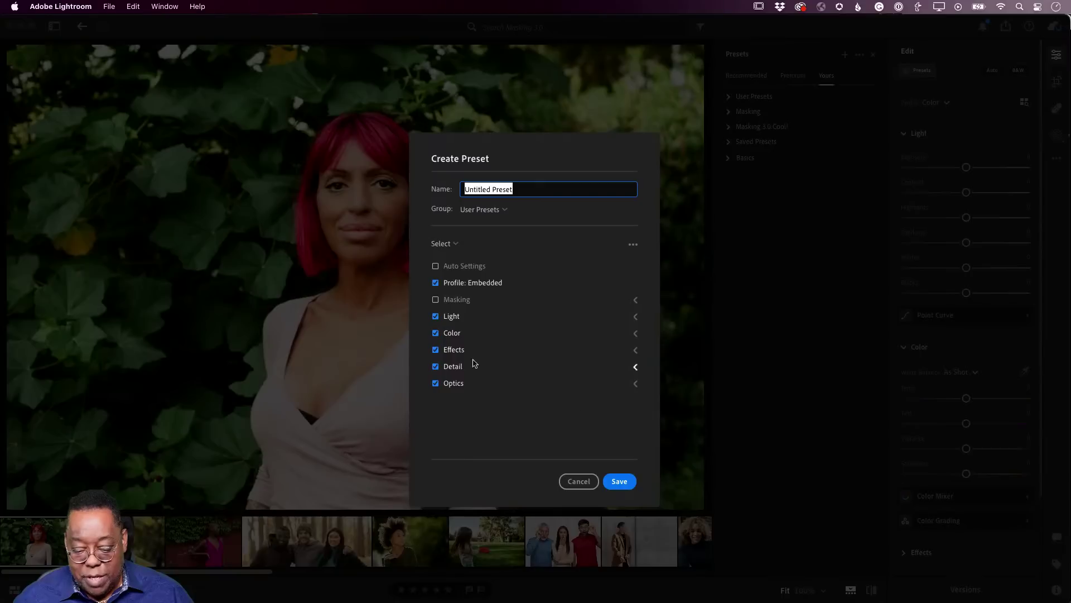
pyautogui.click(436, 317)
pyautogui.click(435, 333)
pyautogui.click(436, 350)
pyautogui.click(436, 367)
pyautogui.click(436, 383)
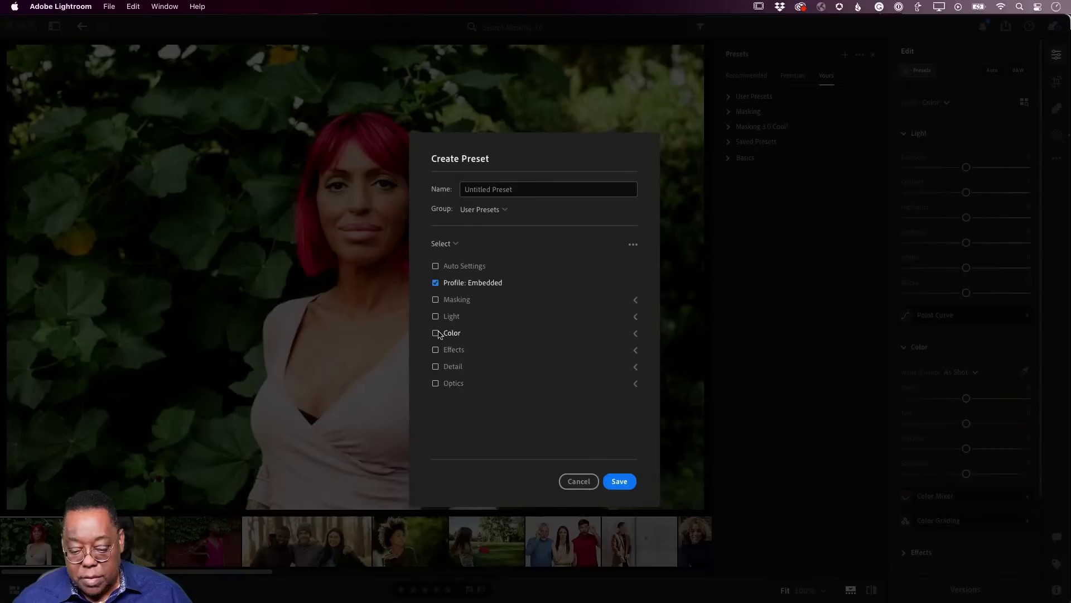
pyautogui.click(436, 283)
# - Include the Hair mask in the preset and save it as Hair Take 3 in User Presets
pyautogui.click(635, 245)
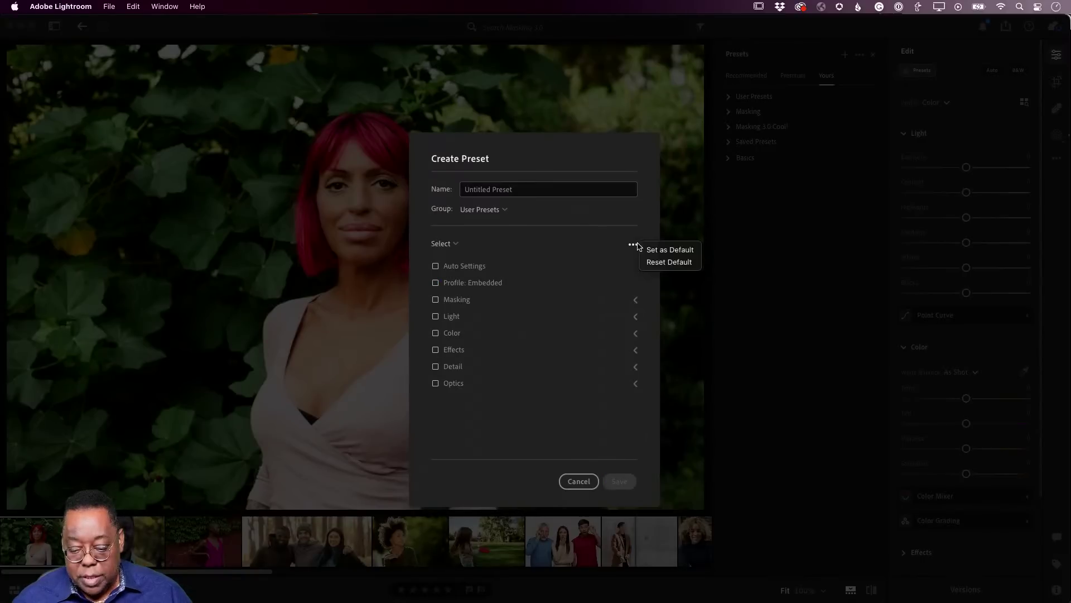
pyautogui.click(596, 268)
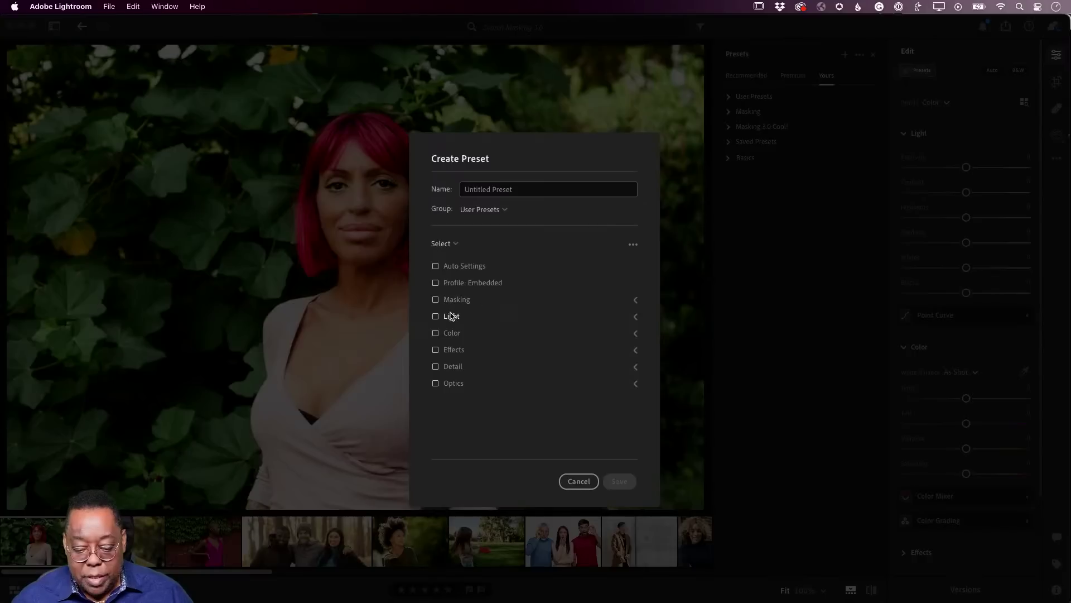
pyautogui.click(436, 300)
pyautogui.click(634, 300)
pyautogui.click(522, 188)
pyautogui.write('Ha')
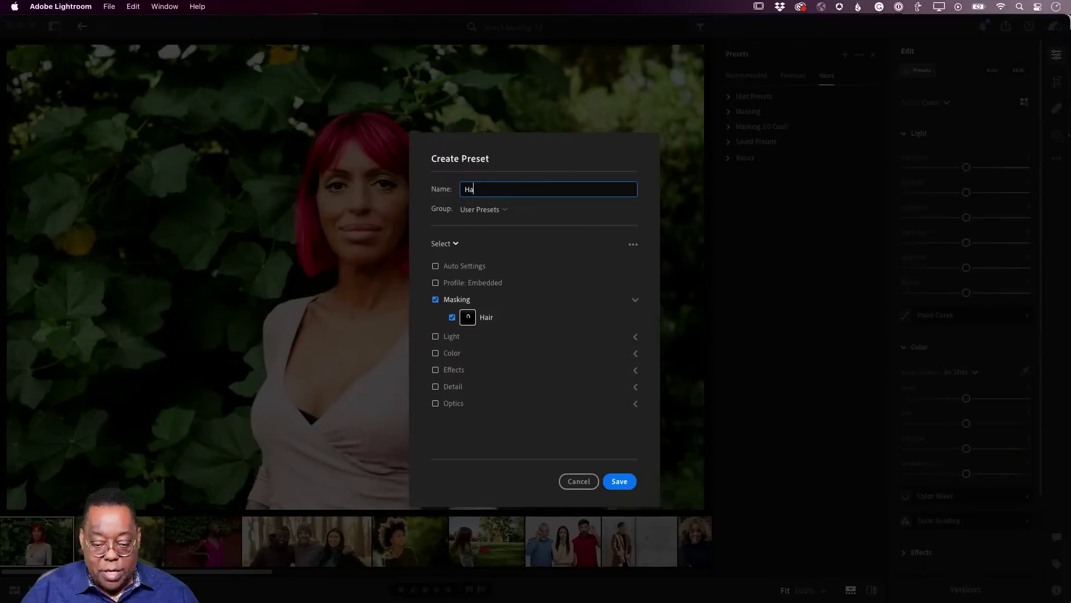
pyautogui.write('ir Take 3')
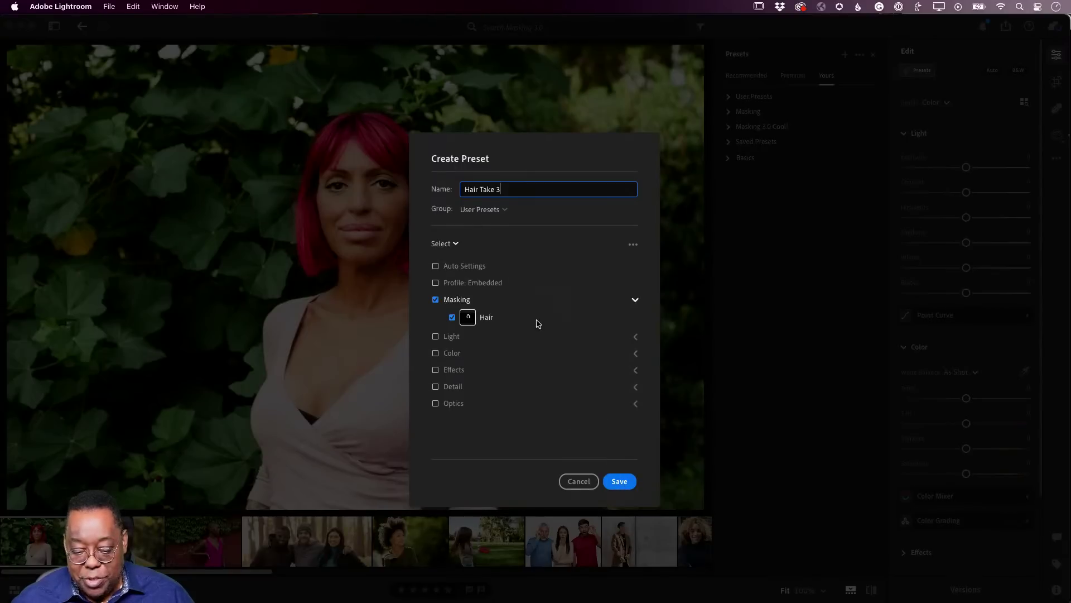
pyautogui.click(621, 483)
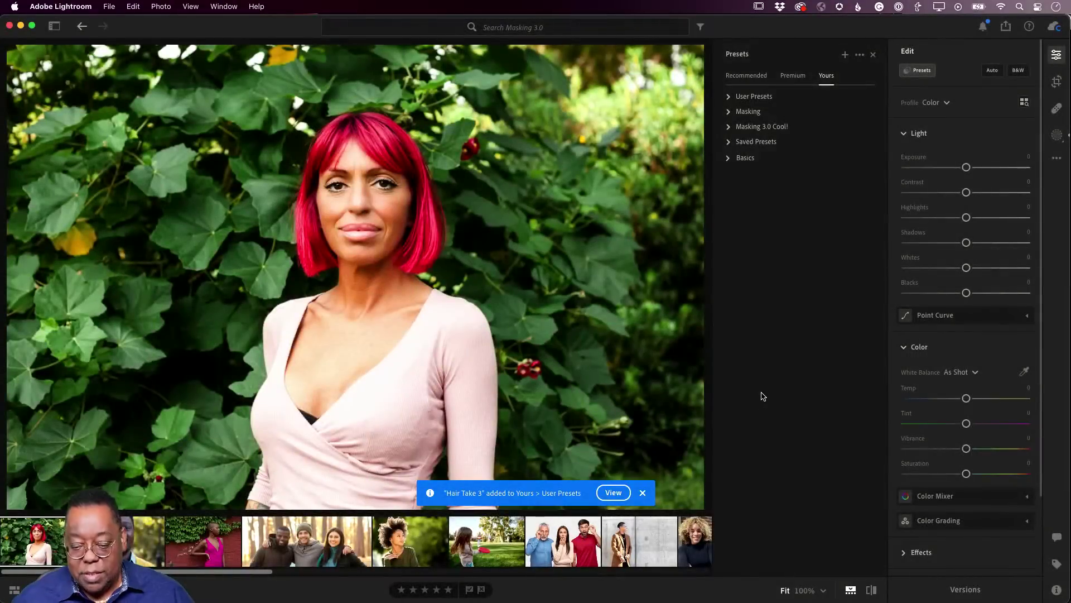
# - Look through the User Presets group for the saved Hair Take 3 preset
pyautogui.click(729, 97)
pyautogui.click(772, 236)
pyautogui.click(764, 159)
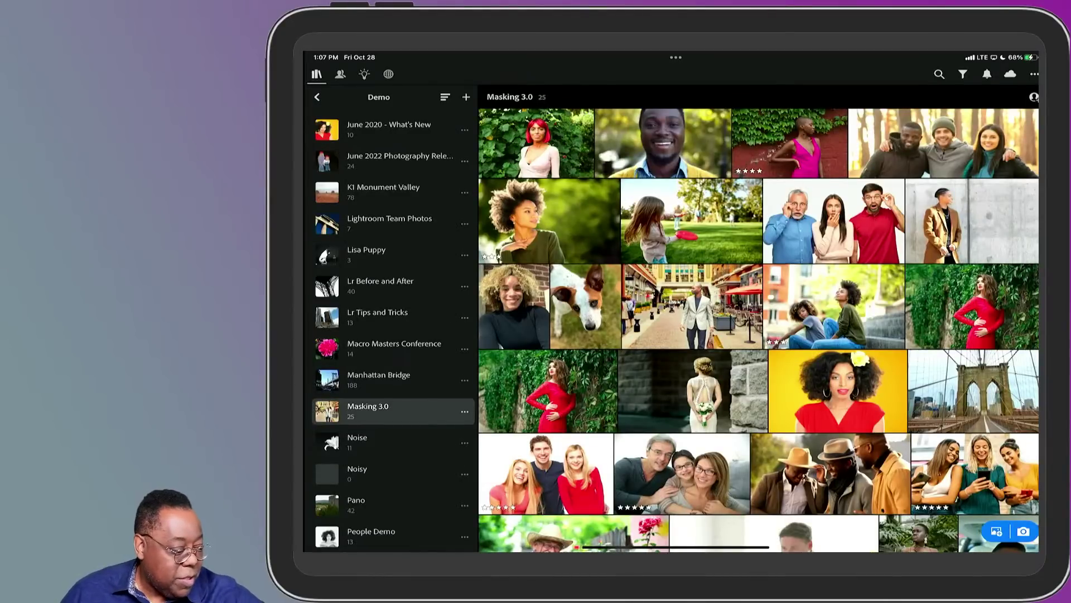
# - In Lightroom on the iPad, open the photo of the bride seen from behind and apply the Hair preset from the Masking group
pyautogui.click(693, 391)
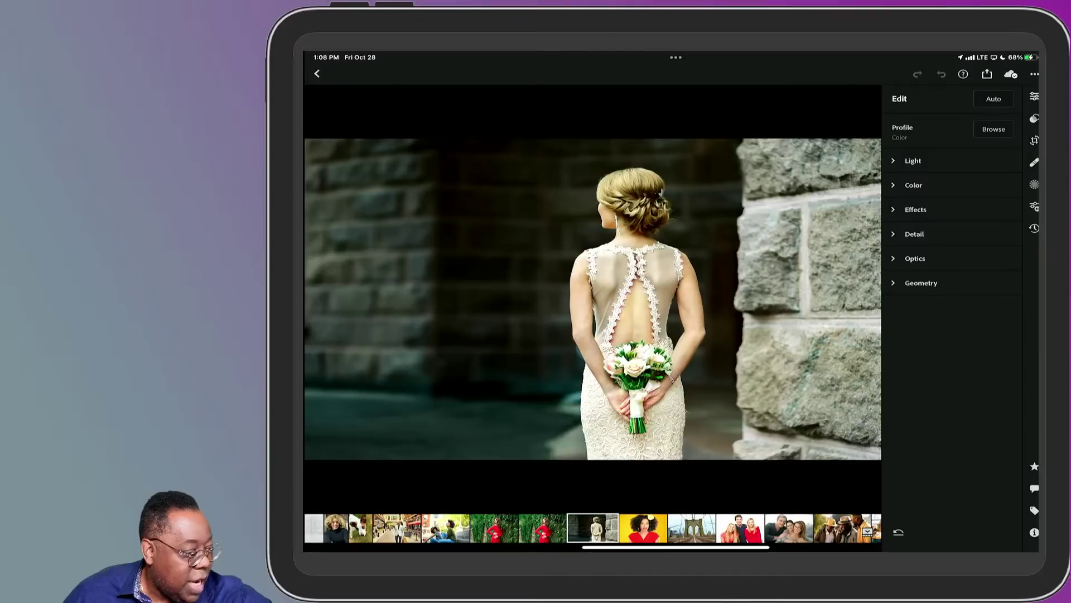
pyautogui.click(1033, 118)
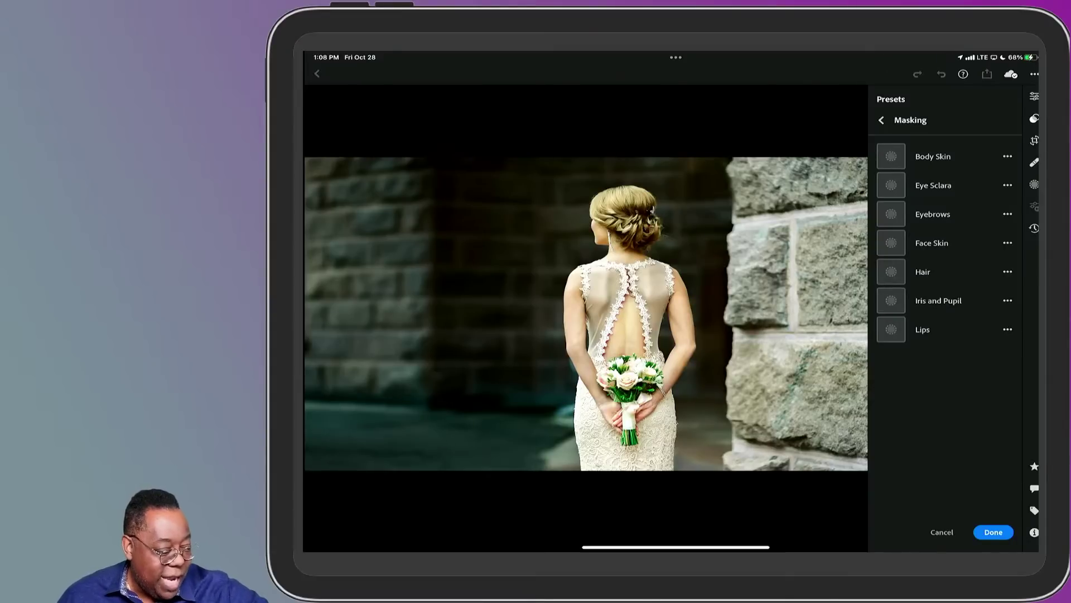
pyautogui.click(923, 271)
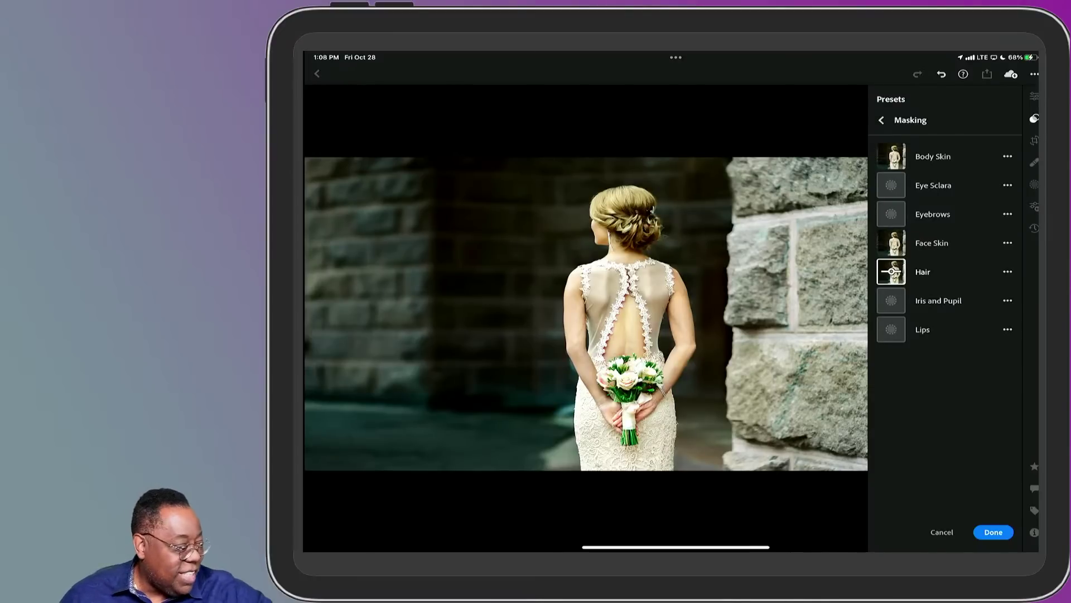
pyautogui.click(993, 532)
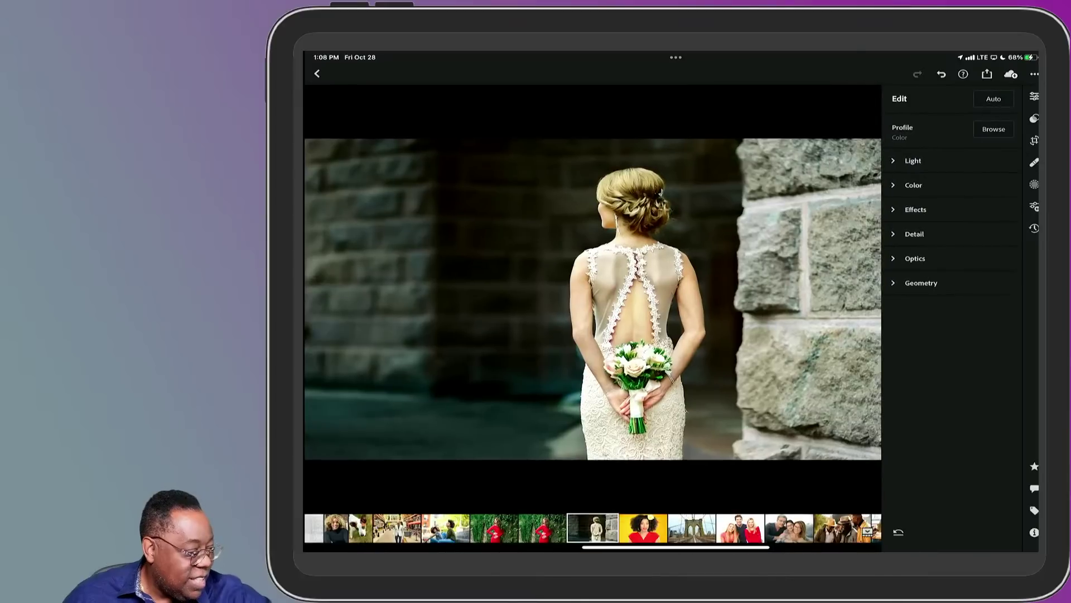
# - Shift the Hue of the bride's hair mask to -85.1, giving purple hair, and accept the masking changes
pyautogui.click(1033, 184)
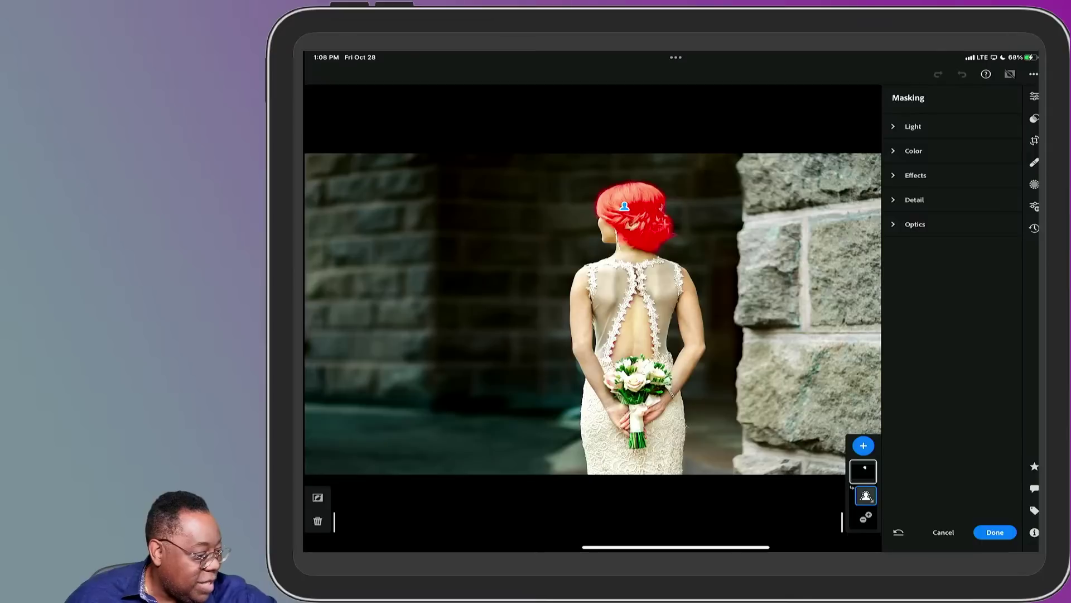
pyautogui.click(913, 151)
pyautogui.moveTo(952, 264); pyautogui.dragTo(923, 264)
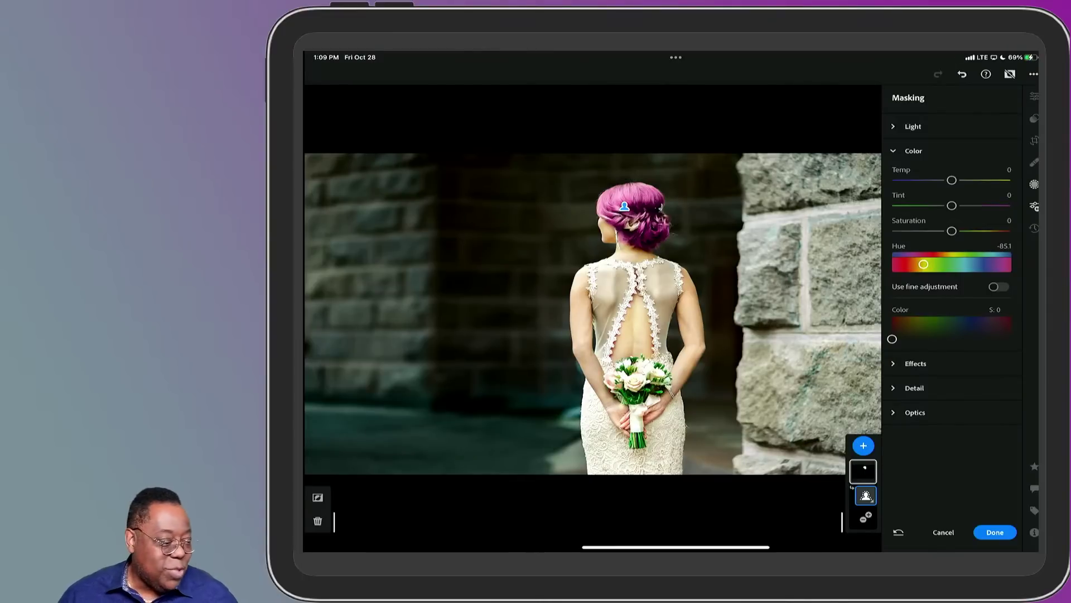
pyautogui.click(995, 531)
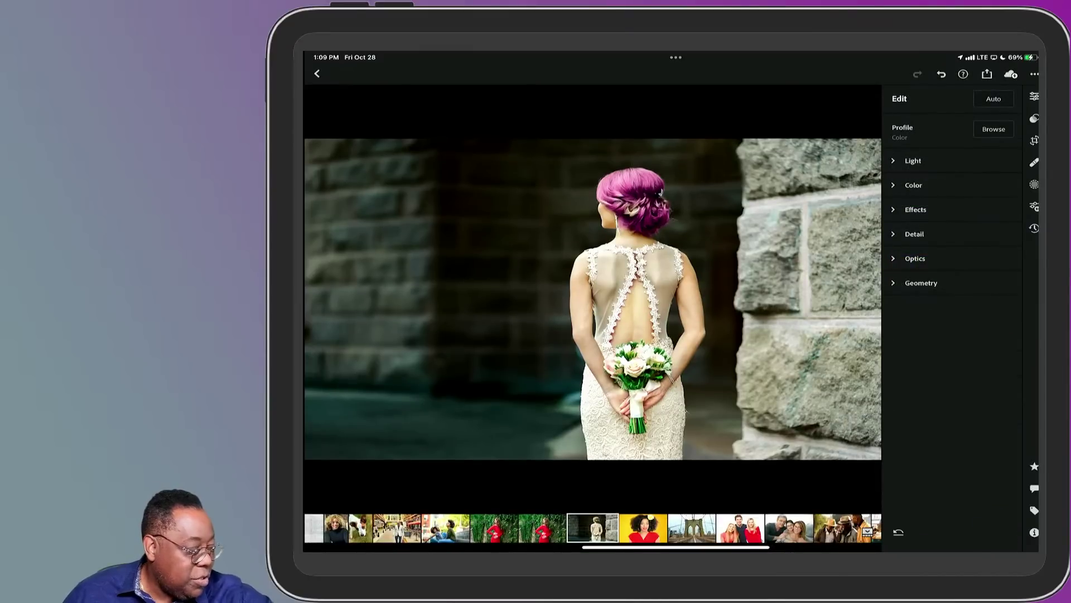
# - Apply the Hair Take 3 preset from User Presets to the bride photo
pyautogui.click(1034, 119)
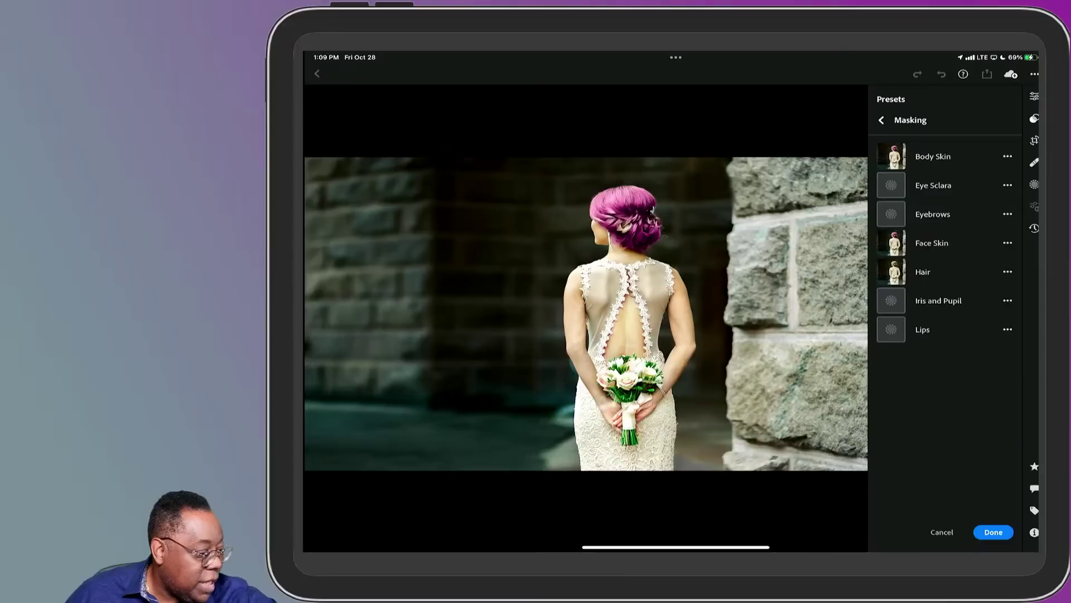
pyautogui.click(881, 120)
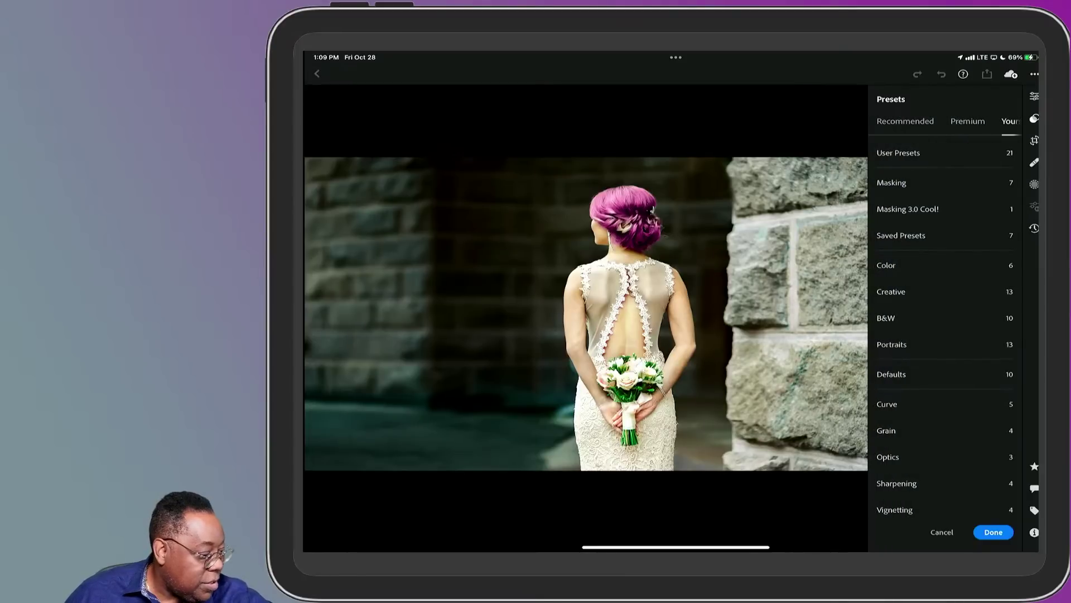
pyautogui.scroll(-3, 943, 335)
pyautogui.click(898, 152)
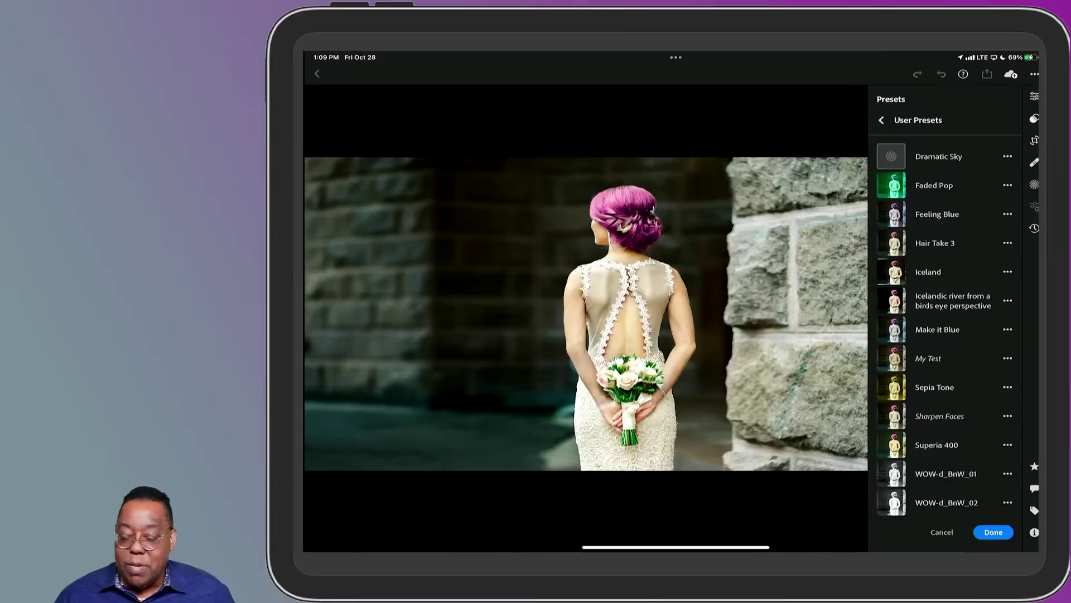
pyautogui.click(891, 243)
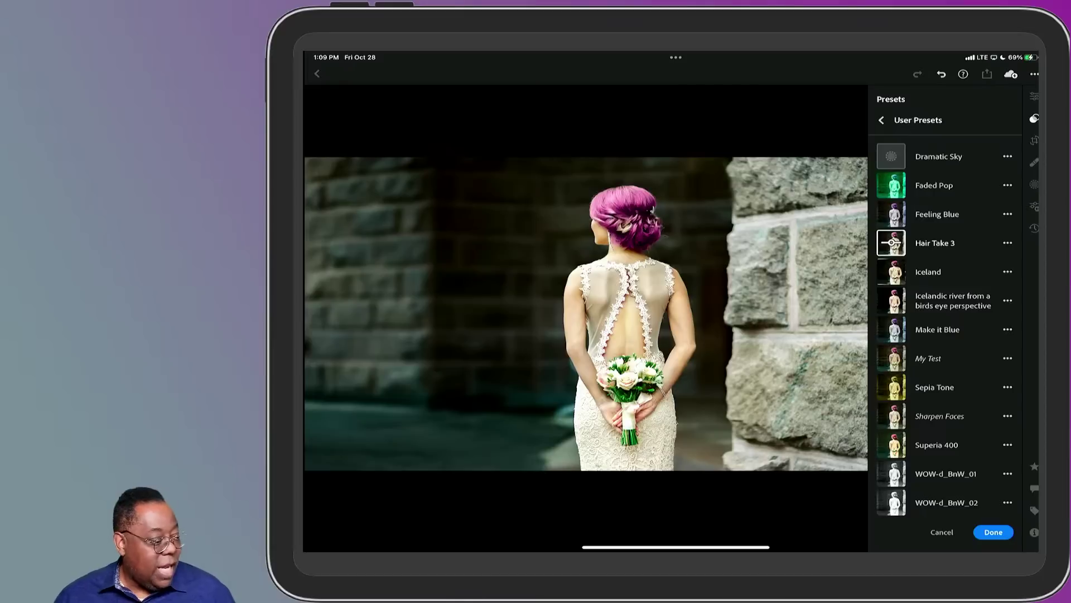